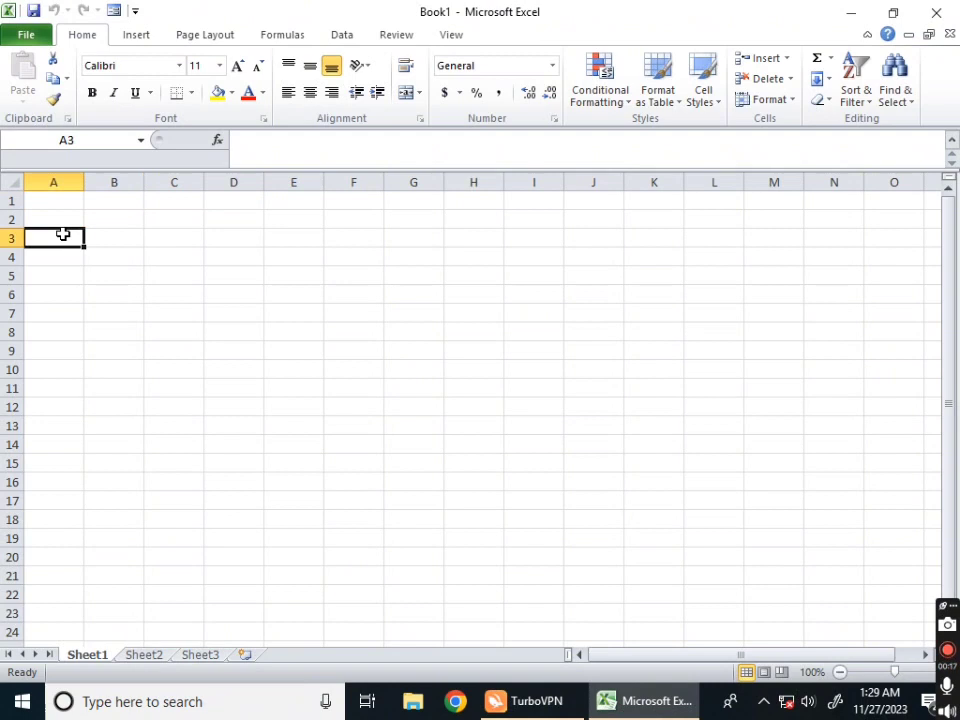
- Enter 23 in cell A3 and 56 in cell B3
type("23")
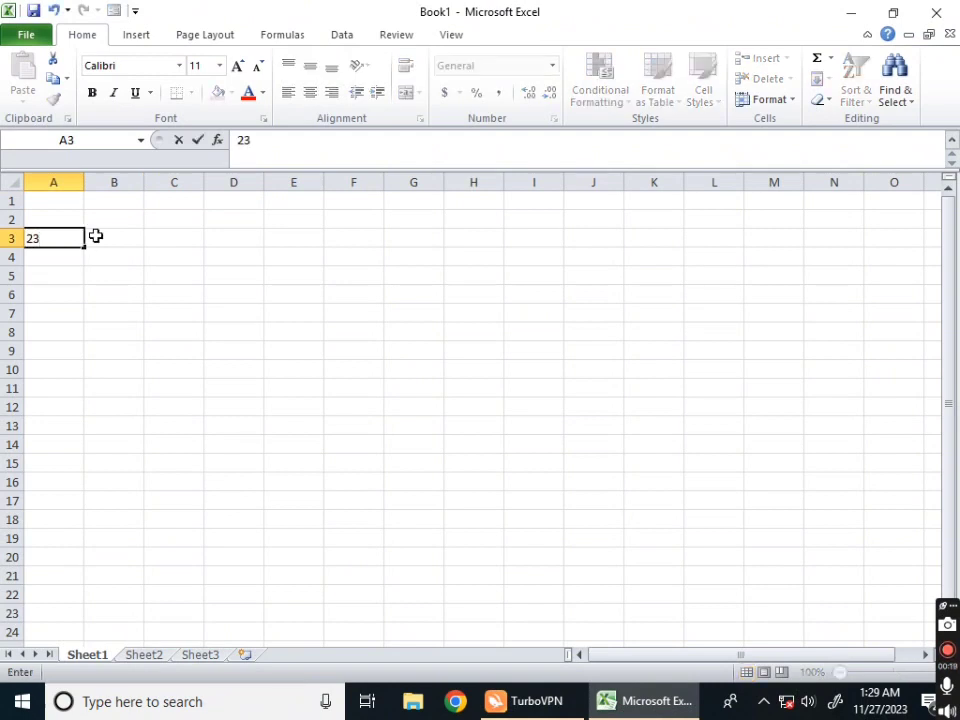
left_click(95, 236)
type("56")
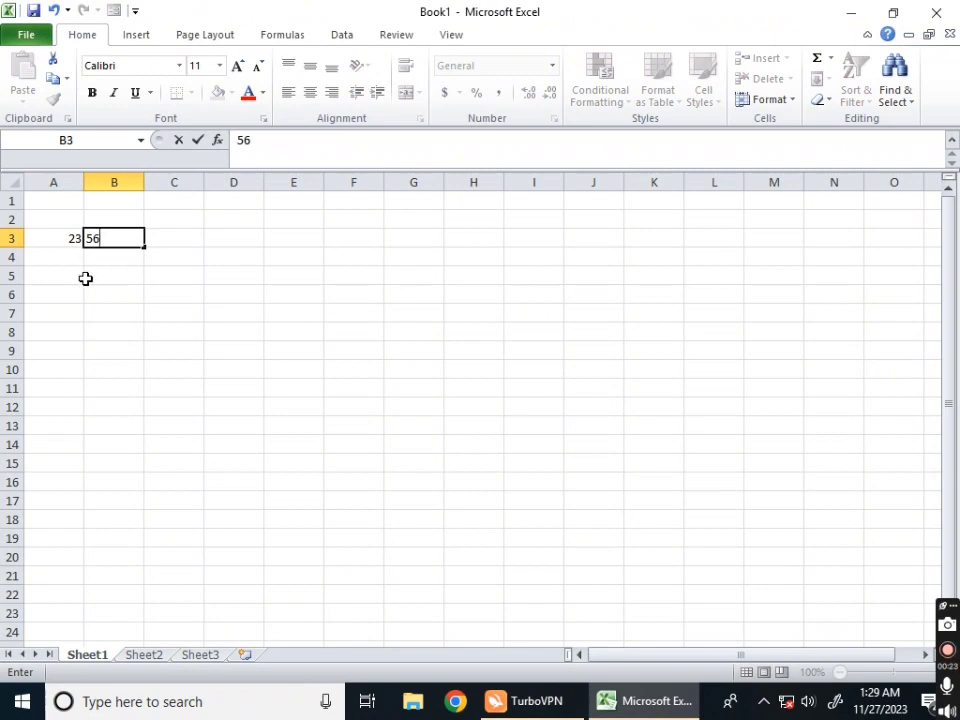
- Add the two numbers in row 3 by entering the formula =A3+B3 in cell B5
left_click(89, 280)
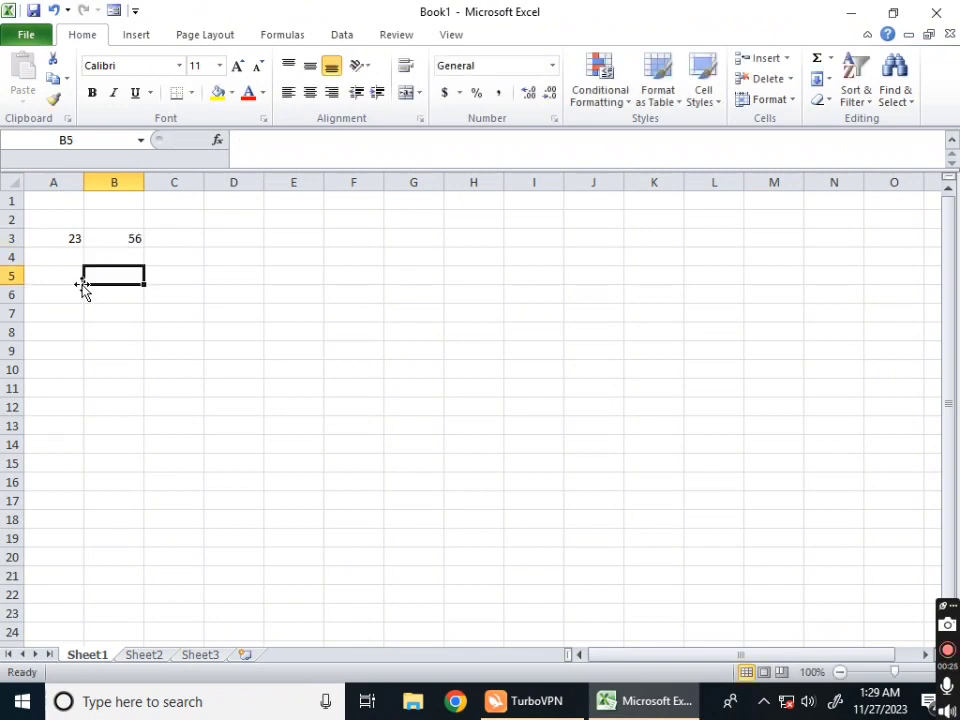
type("=")
left_click(57, 238)
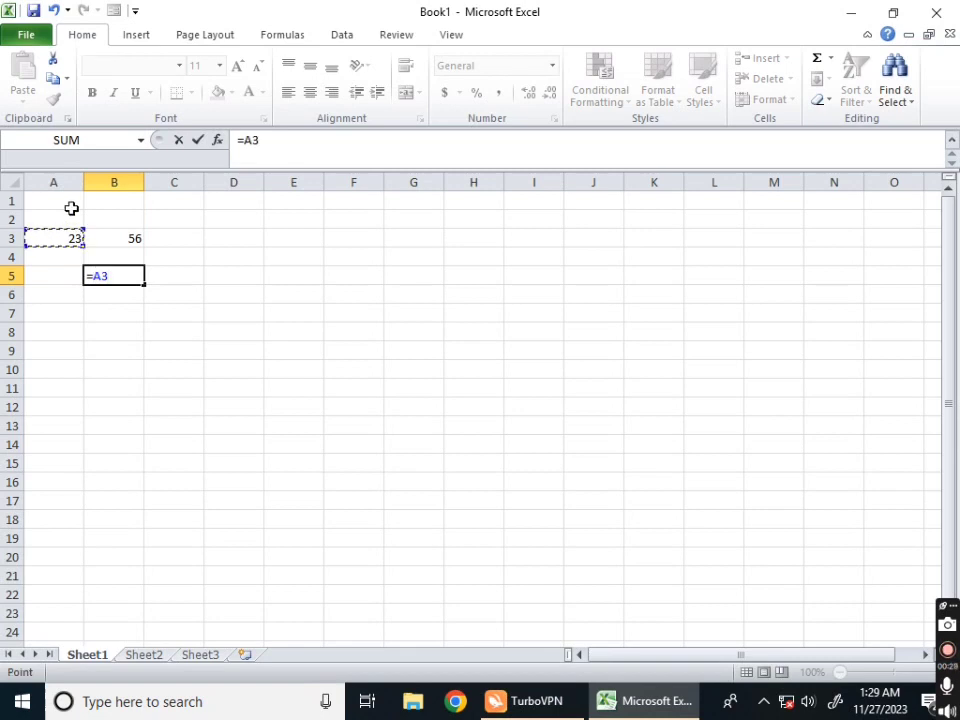
type("+")
left_click(126, 238)
key("Return")
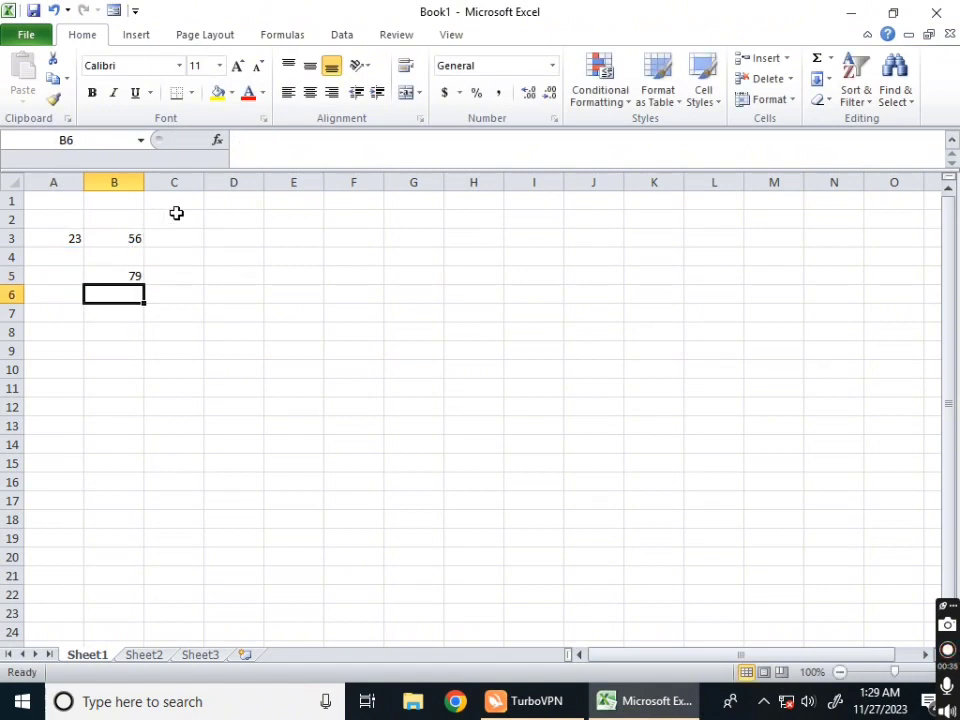
- Clear cell B5 and enter the subtraction formula =A3-B3 in it
left_click(117, 276)
key("BackSpace")
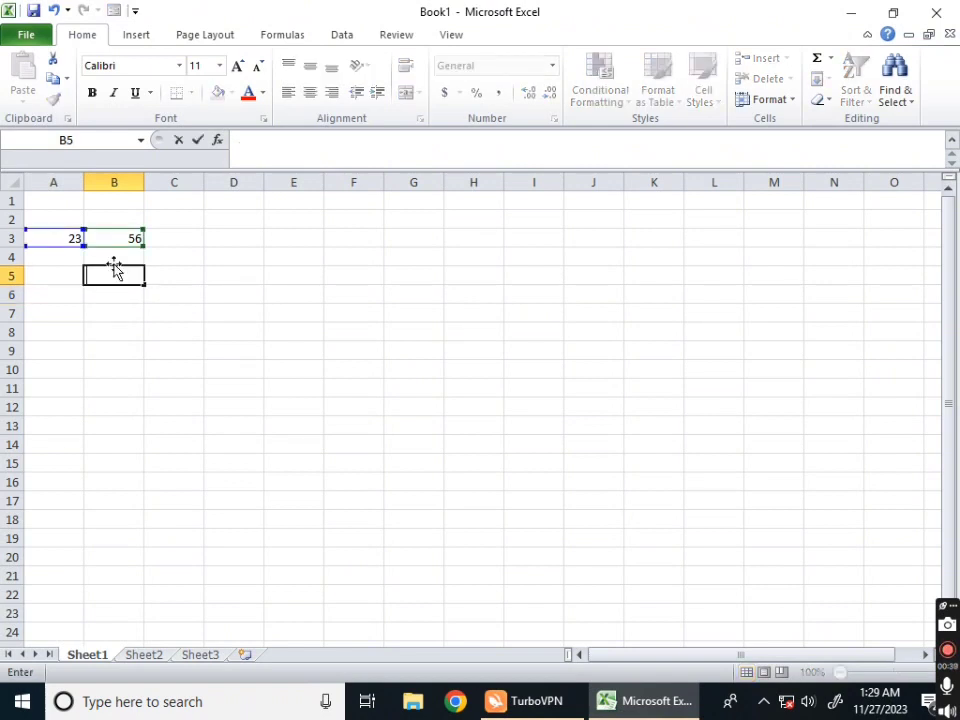
left_click(152, 336)
left_click(103, 280)
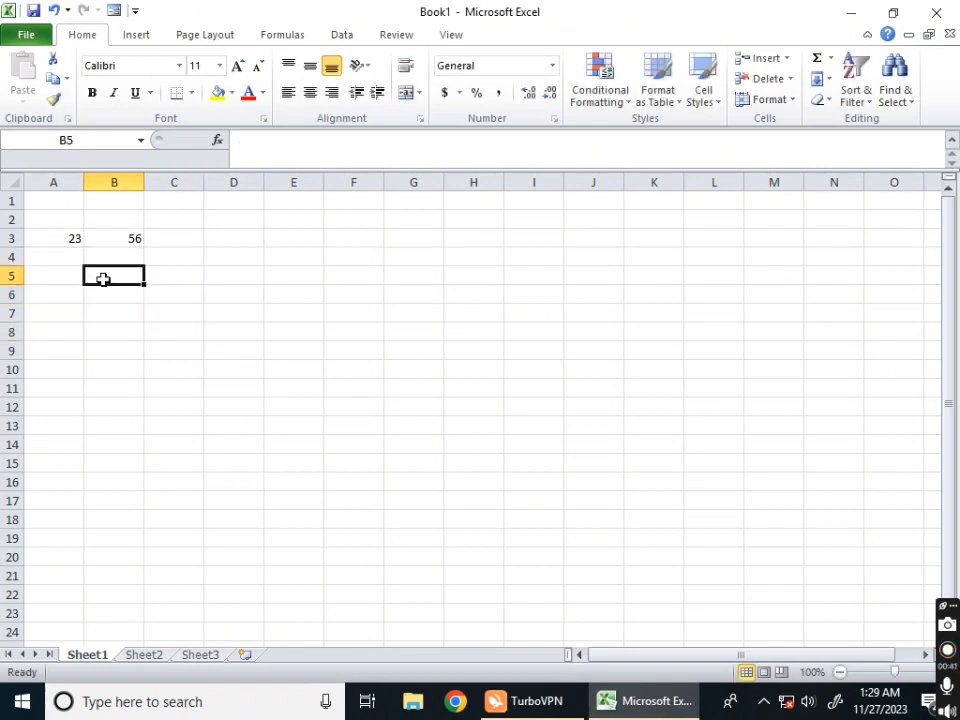
type("=")
left_click(57, 239)
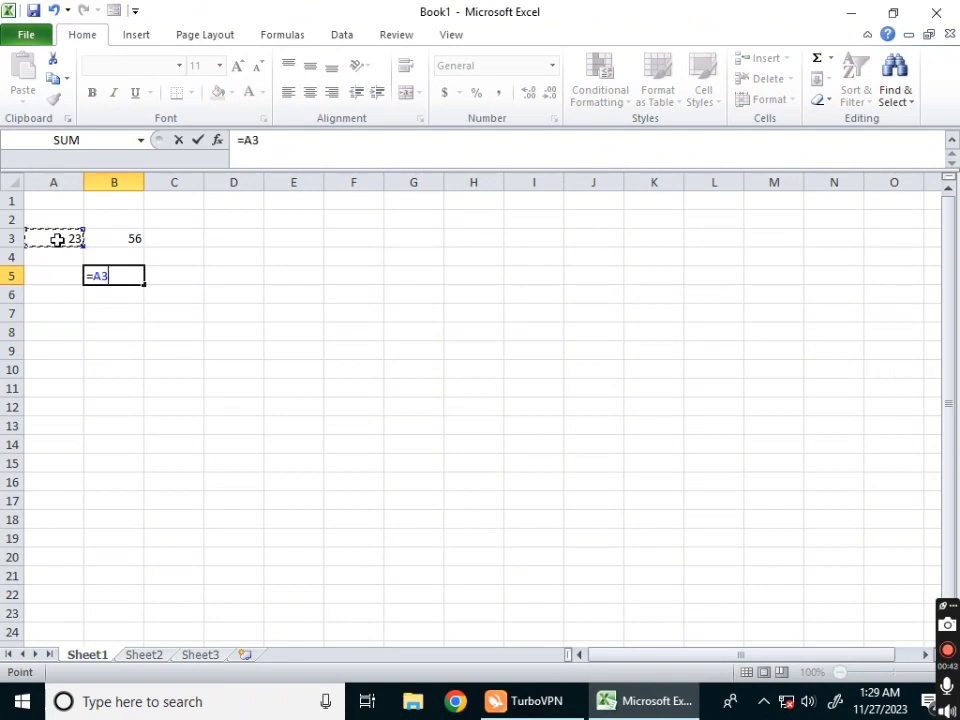
type("-")
left_click(102, 243)
key("Return")
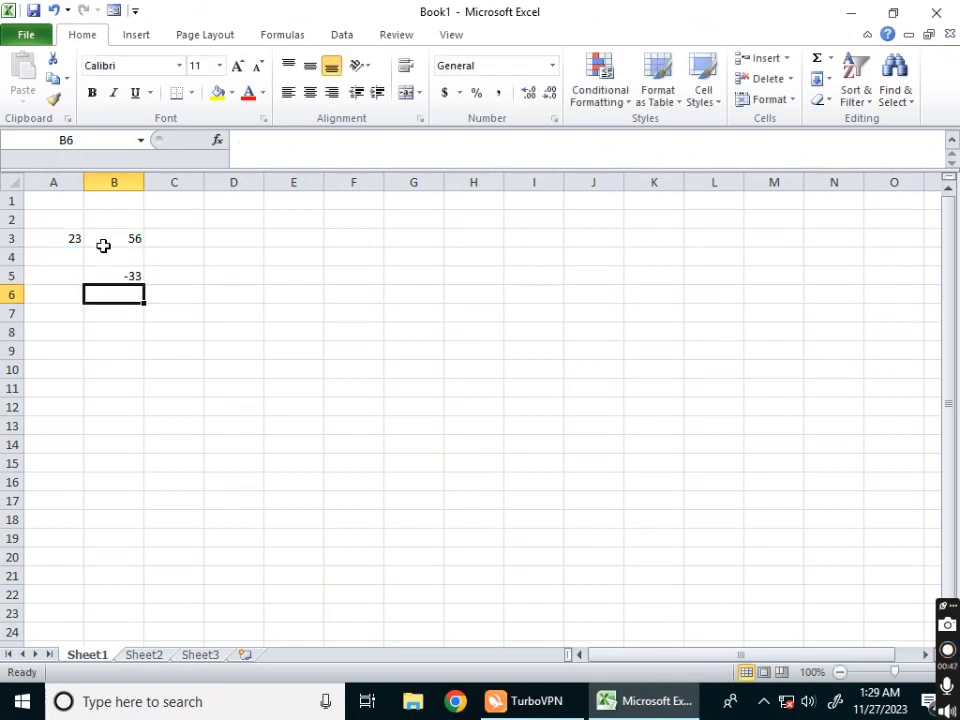
- Replace the content of cell B5 with the multiplication formula =A3*B3
left_click(106, 276)
key("BackSpace")
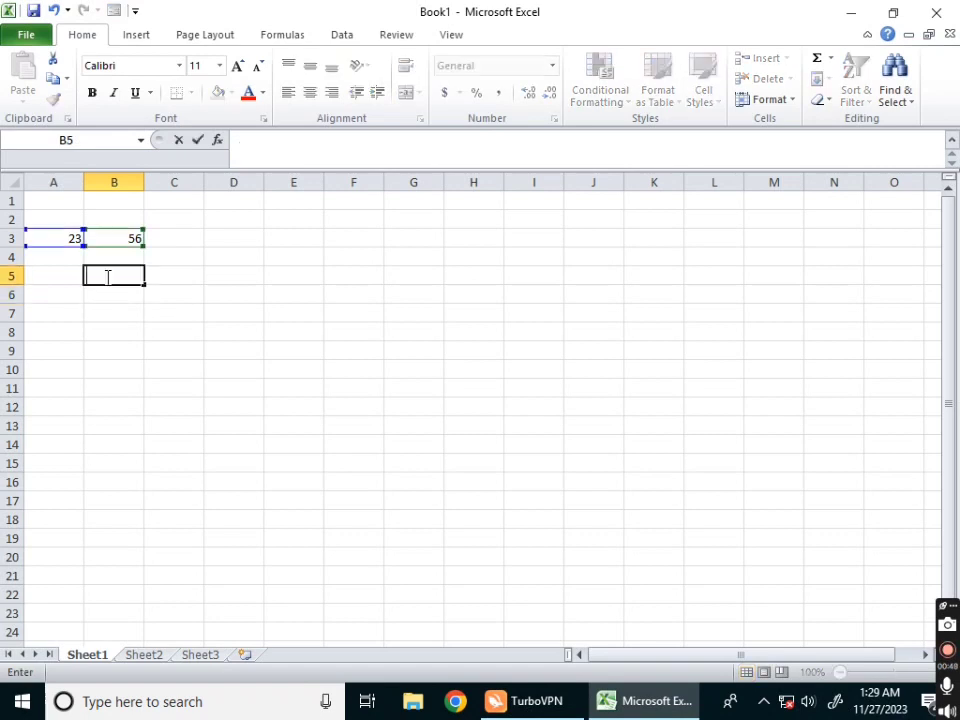
type("=")
left_click(75, 239)
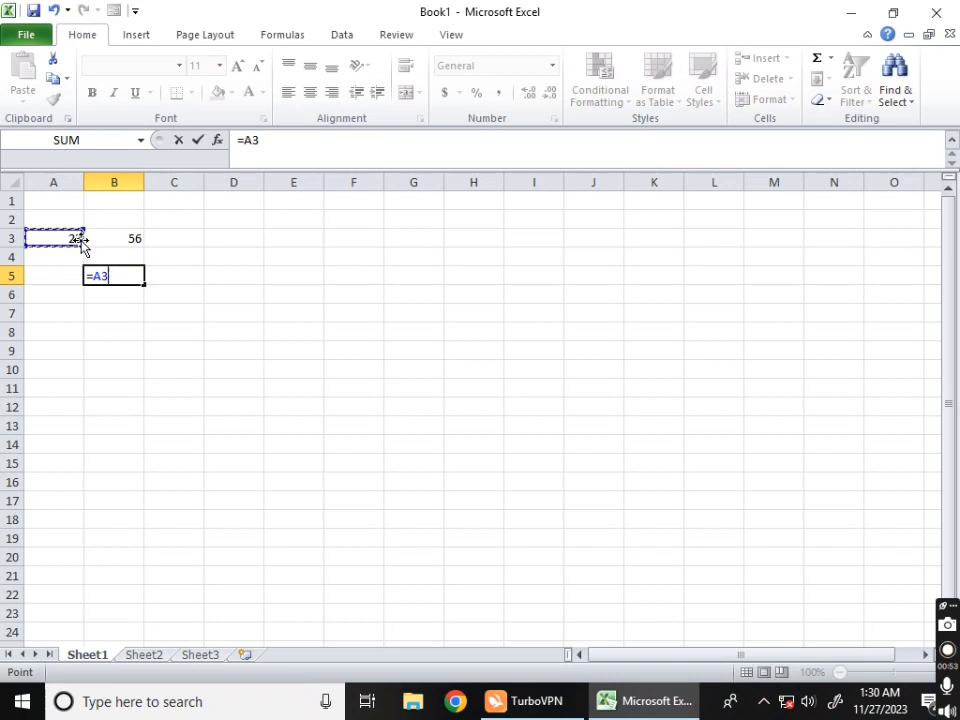
type("*")
left_click(111, 240)
key("Return")
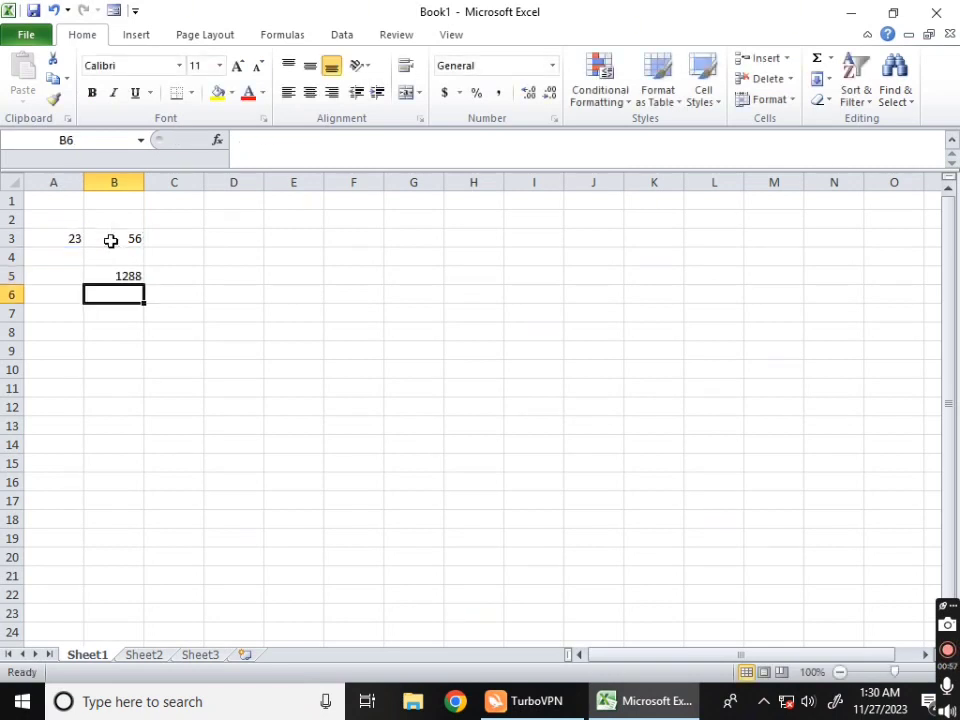
- Replace the content of cell B5 with the division formula =A3/B3
left_click(111, 271)
key("BackSpace")
type("=")
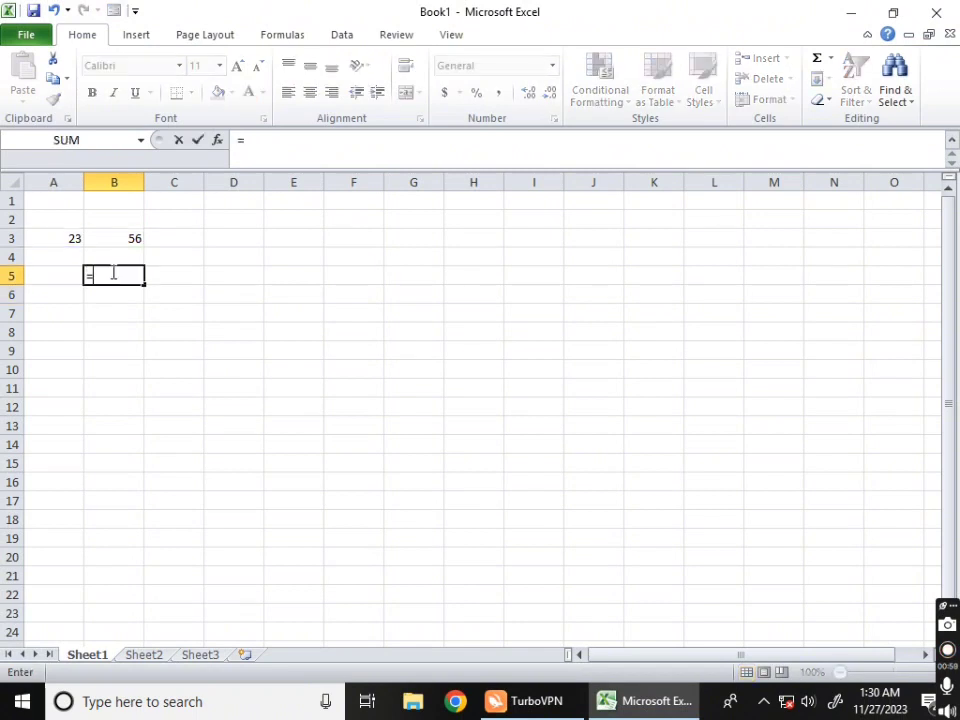
left_click(79, 240)
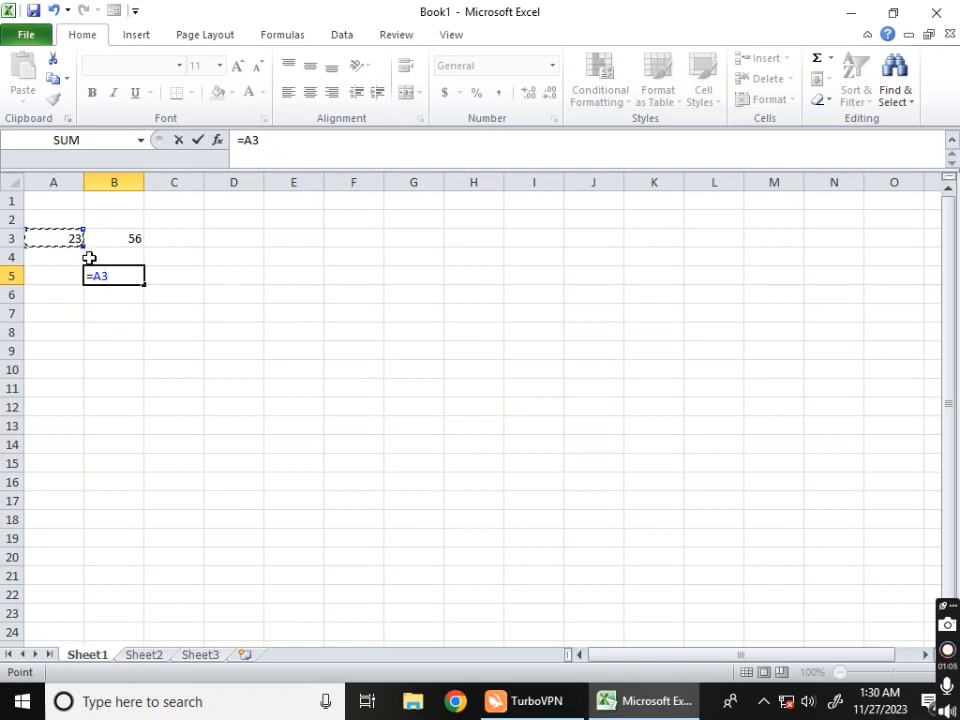
type("/")
left_click(118, 243)
key("Return")
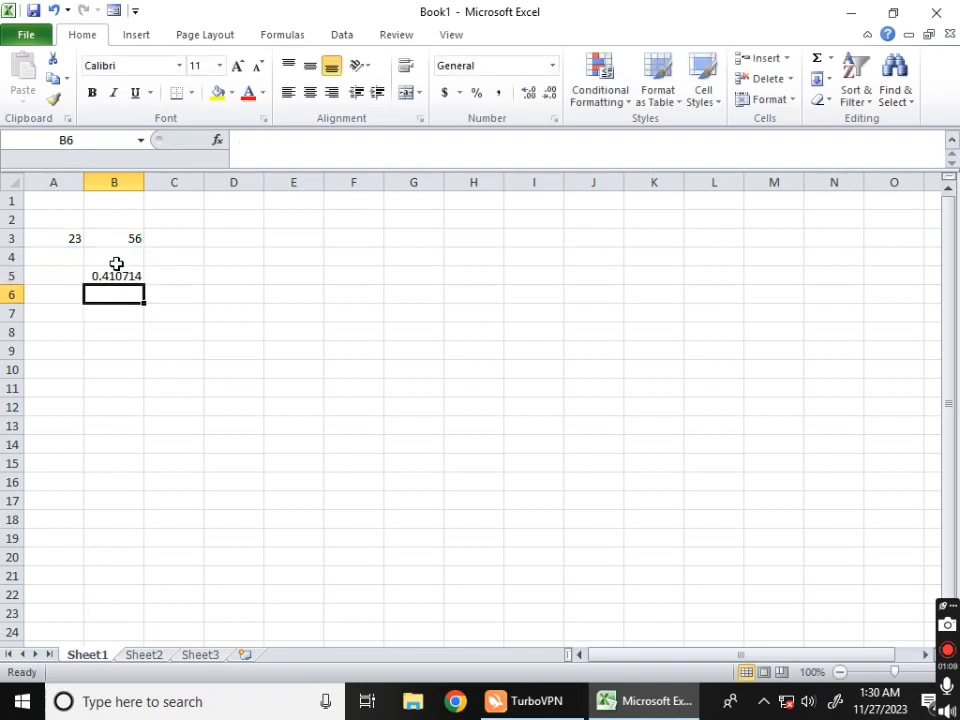
- Clear the formula in cell B5 and delete the numbers in cells A3 and B3
left_click(115, 271)
double_click(115, 271)
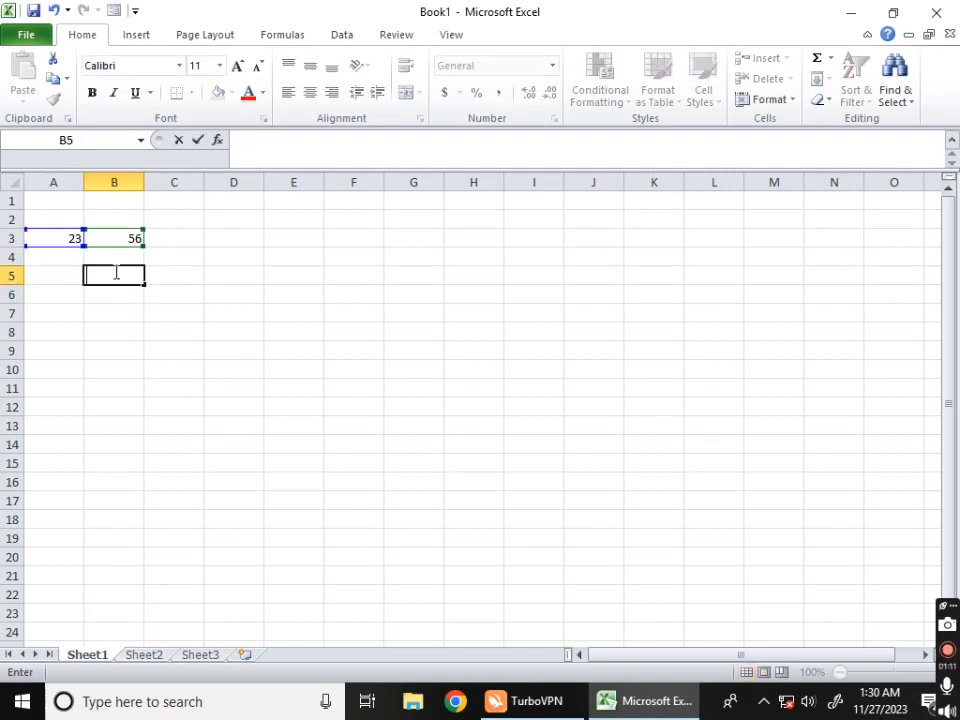
left_click(231, 366)
left_click(160, 202)
left_click_drag(160, 202, 36, 264)
key("BackSpace")
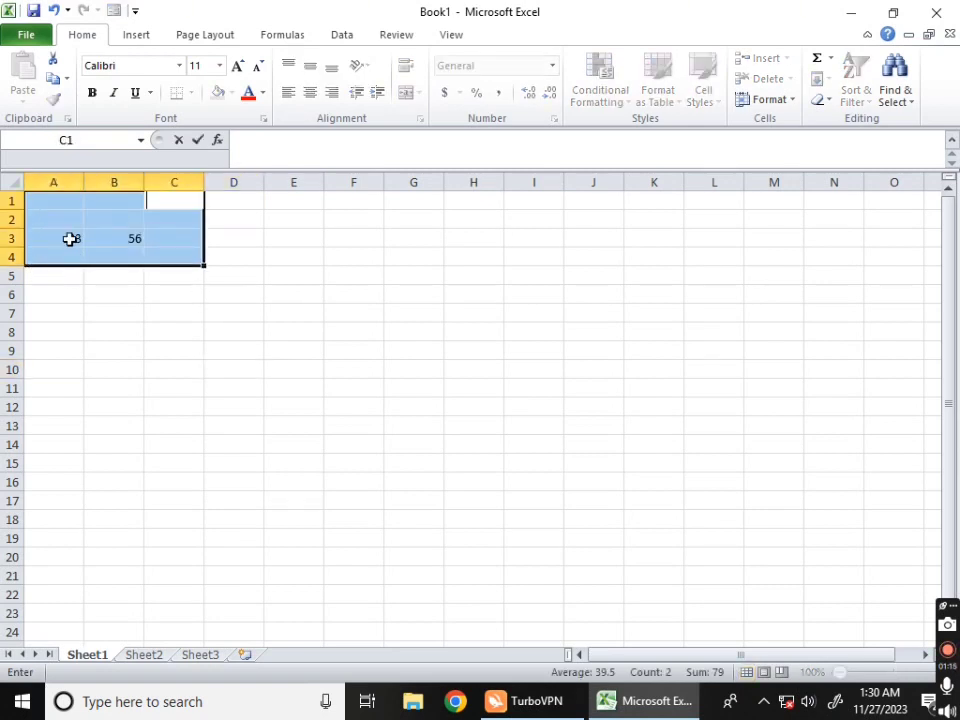
left_click(185, 312)
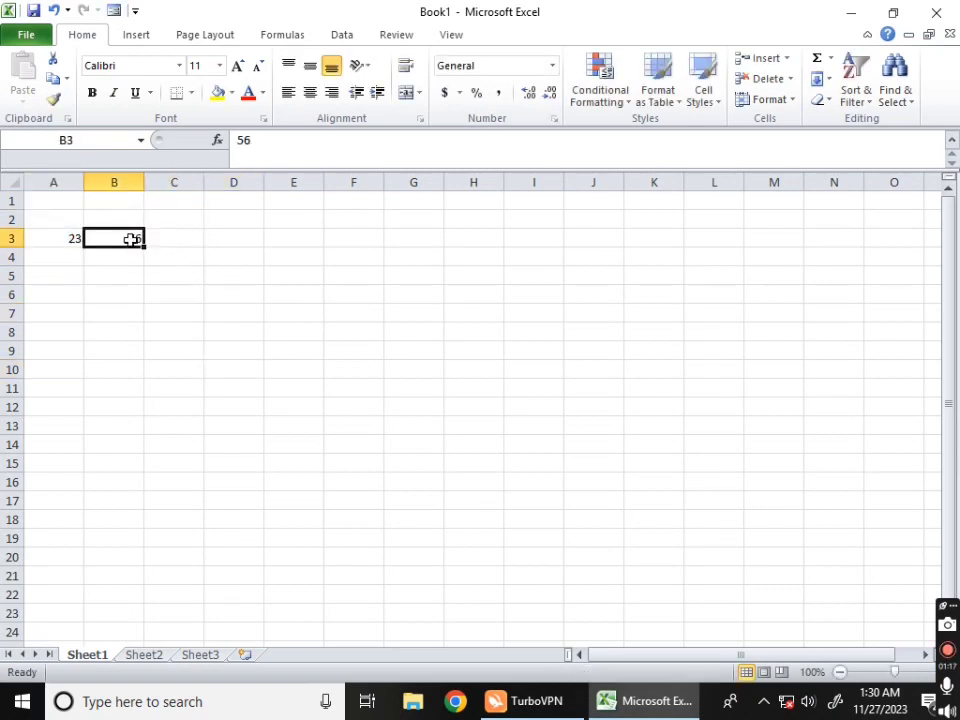
left_click_drag(133, 238, 58, 241)
key("Delete")
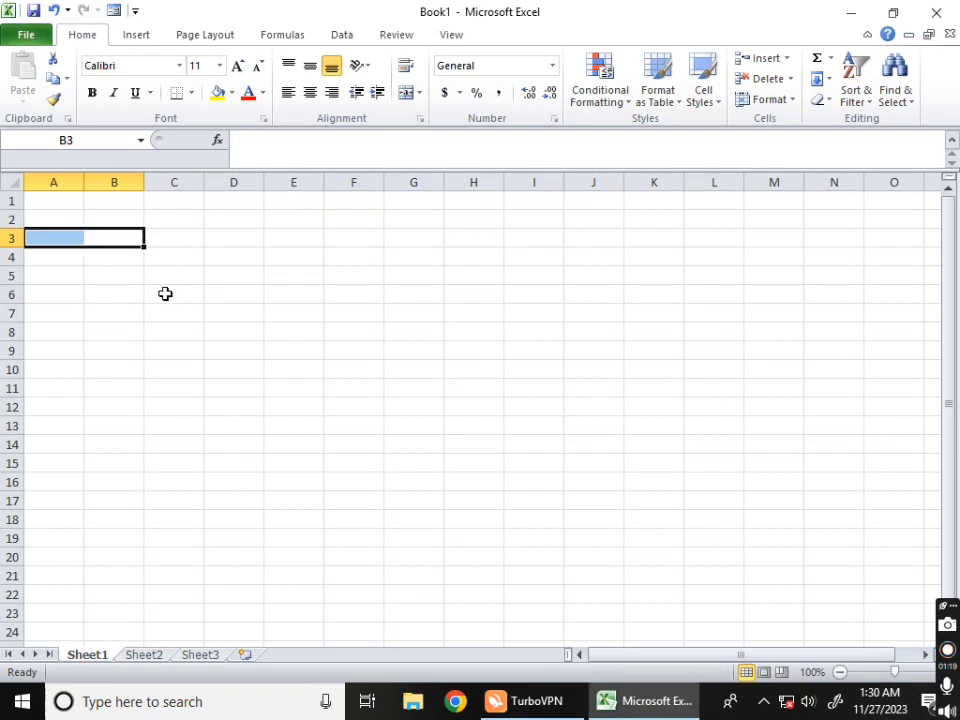
- Insert the current date and time in cell A4 with the formula =NOW()
left_click(74, 260)
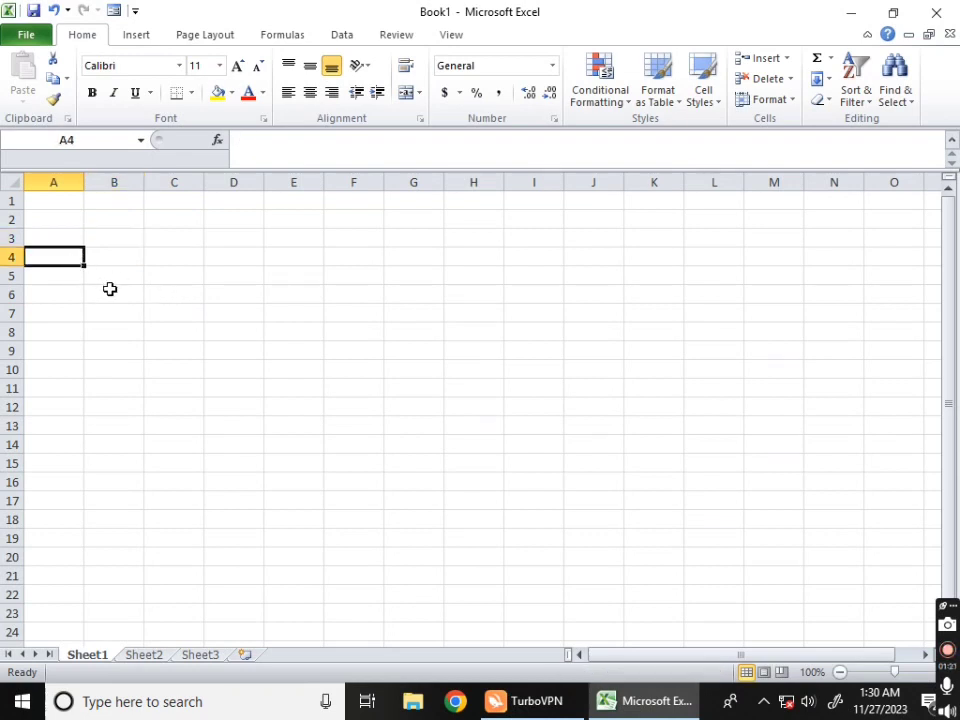
type("=")
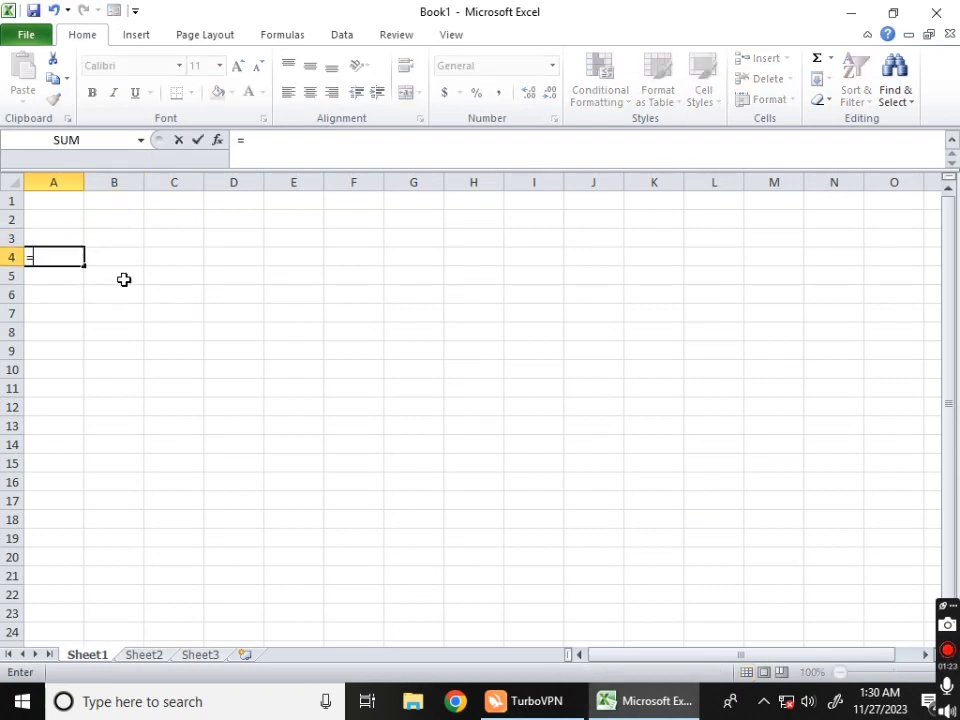
type("now")
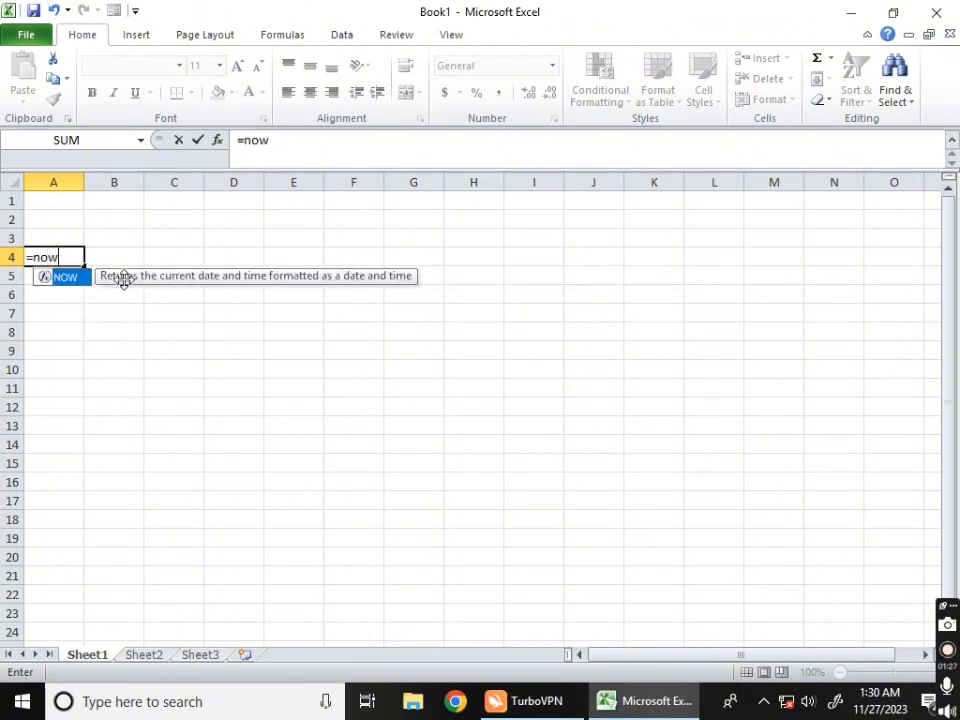
type("(")
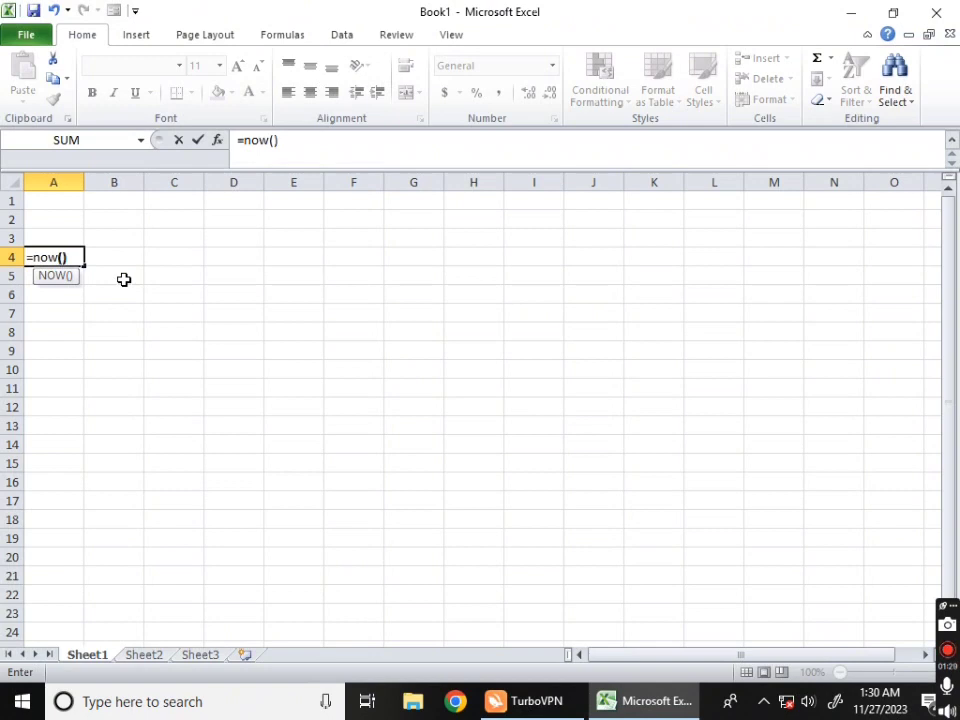
key("Return")
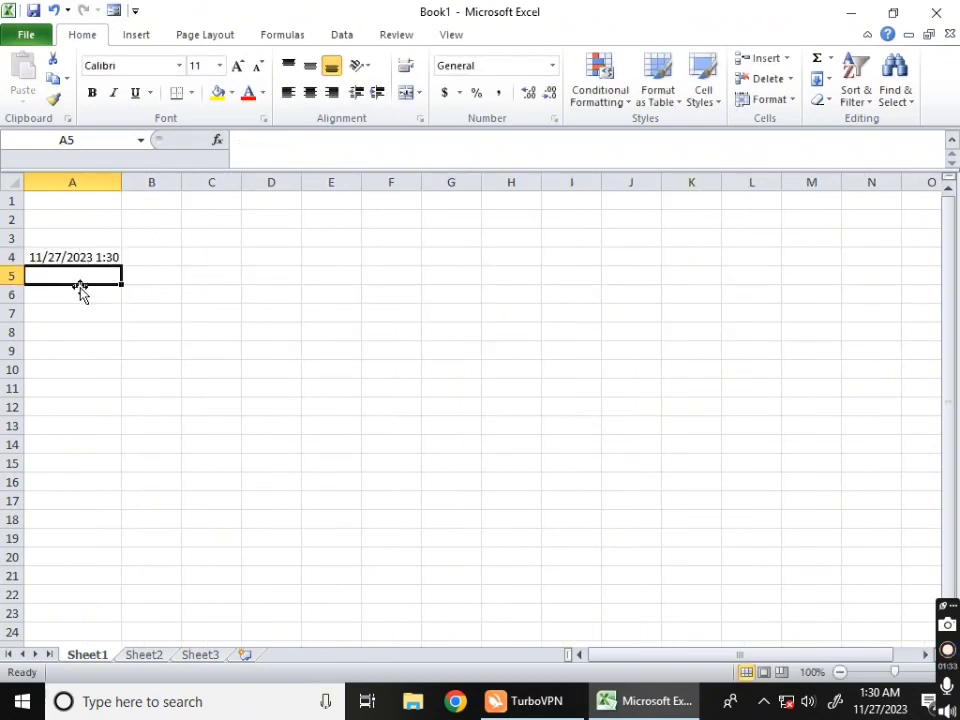
- Extract the day from the date in A4 by entering =DAY(A4) in cell A5
type("=")
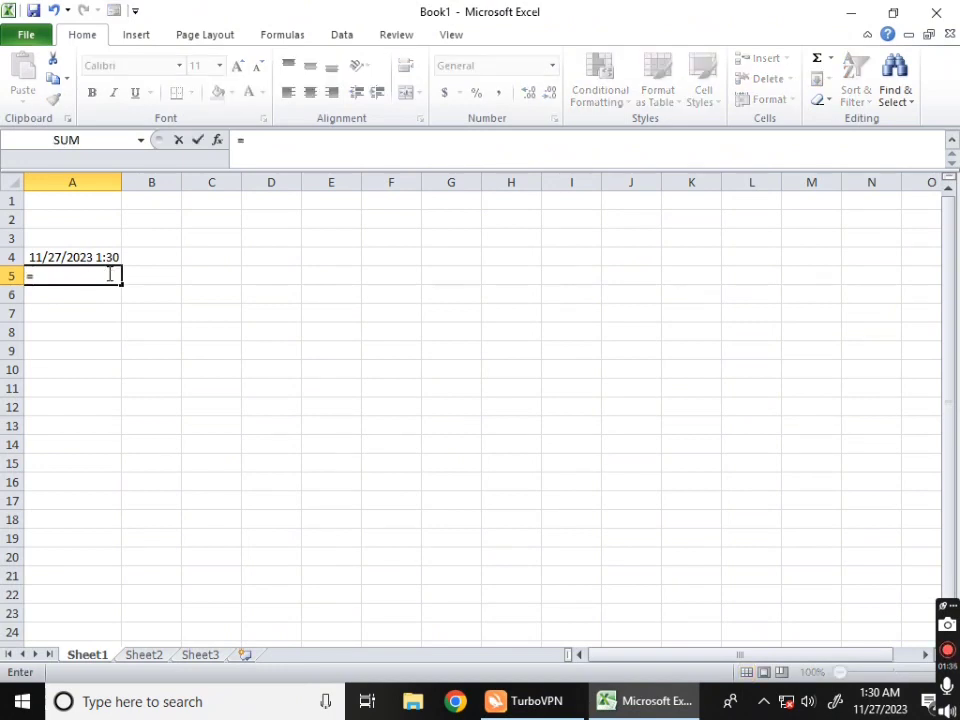
type("da")
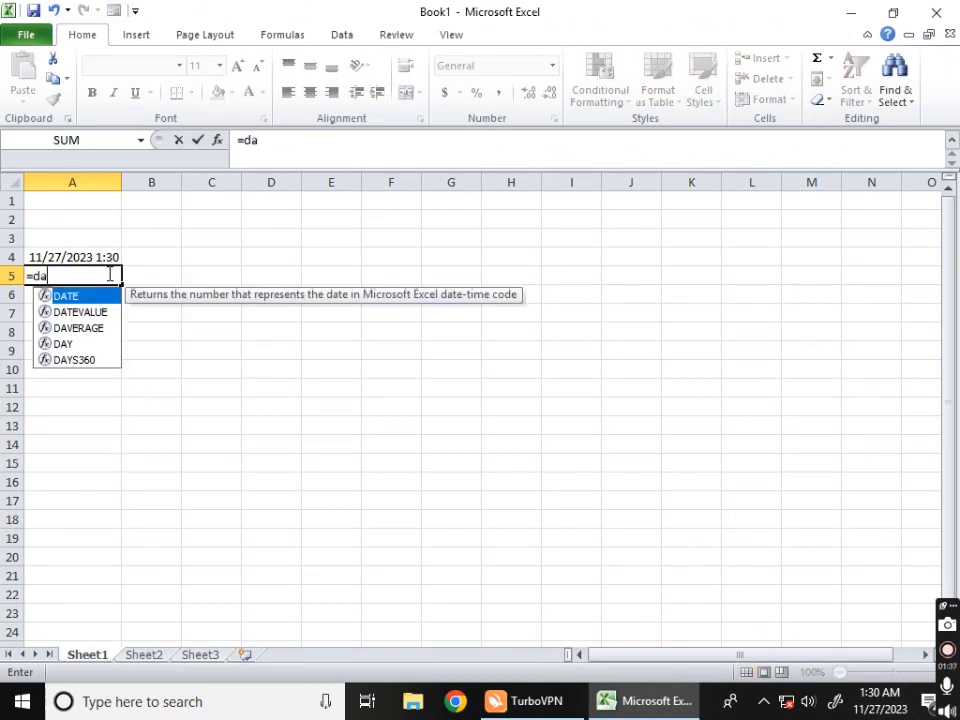
type("y(")
key("Up")
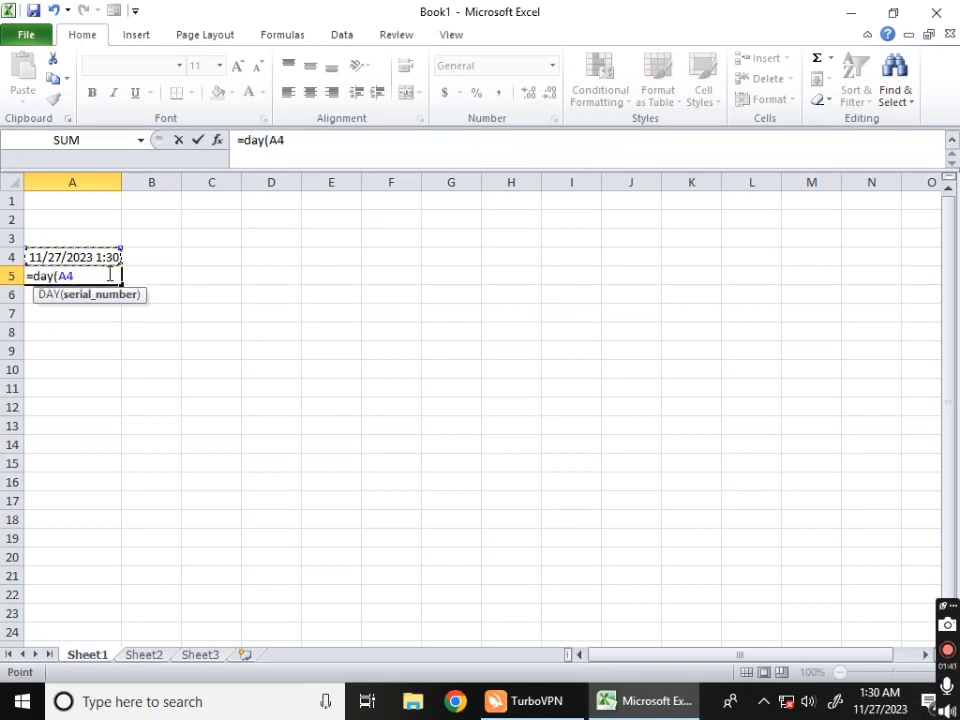
type(")")
key("Return")
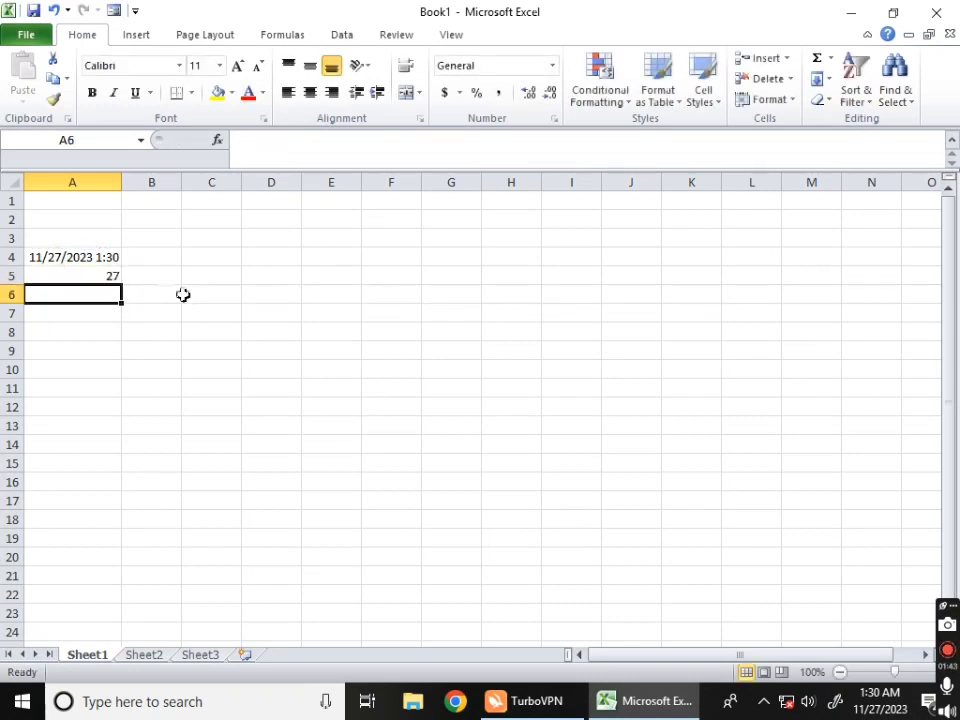
- Extract the month from the date in A4 by entering =MONTH(A4) in cell A6
left_click(79, 274)
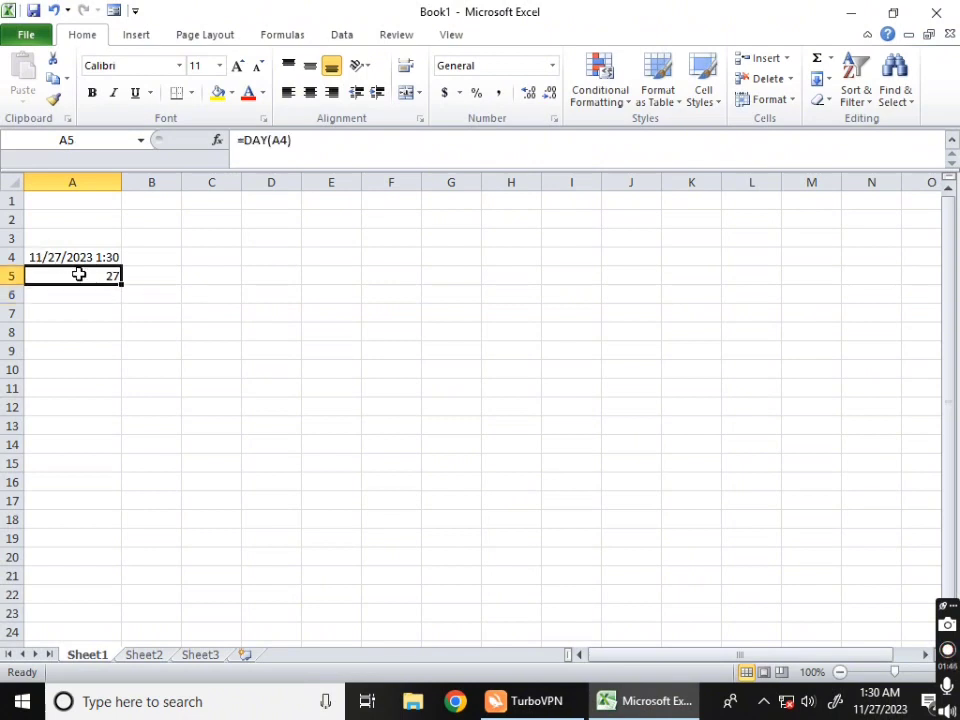
left_click(79, 288)
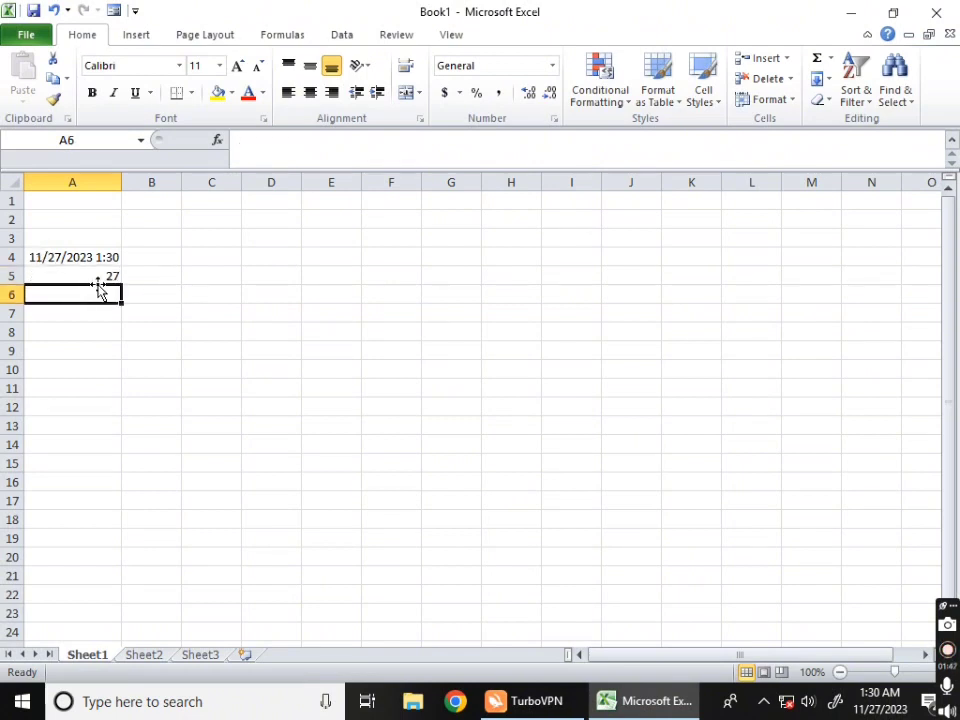
type("=month(")
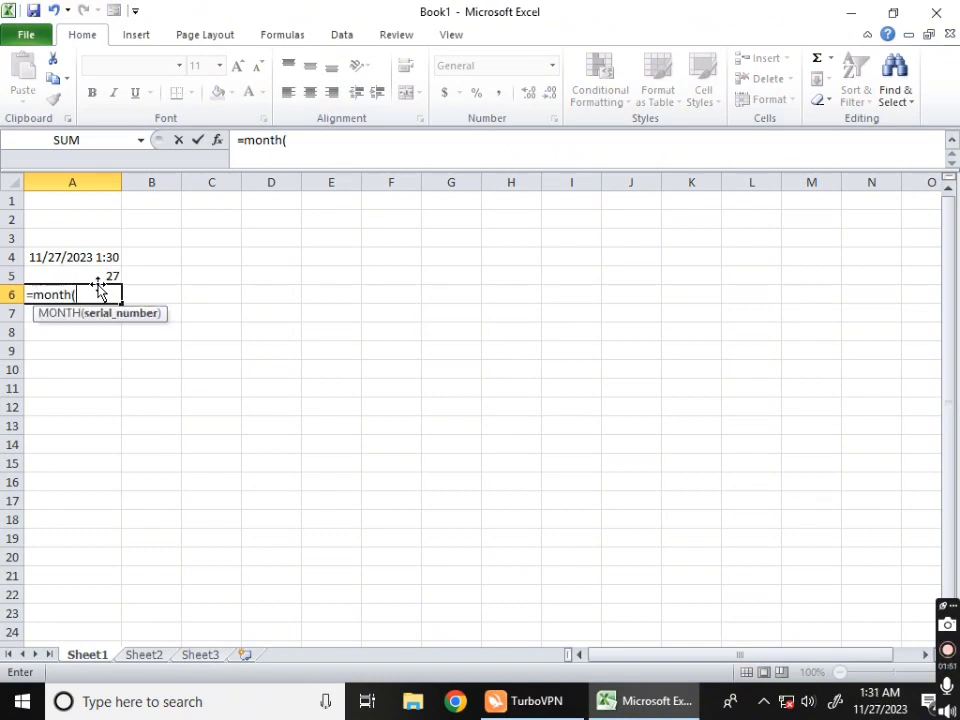
left_click(86, 256)
type(")")
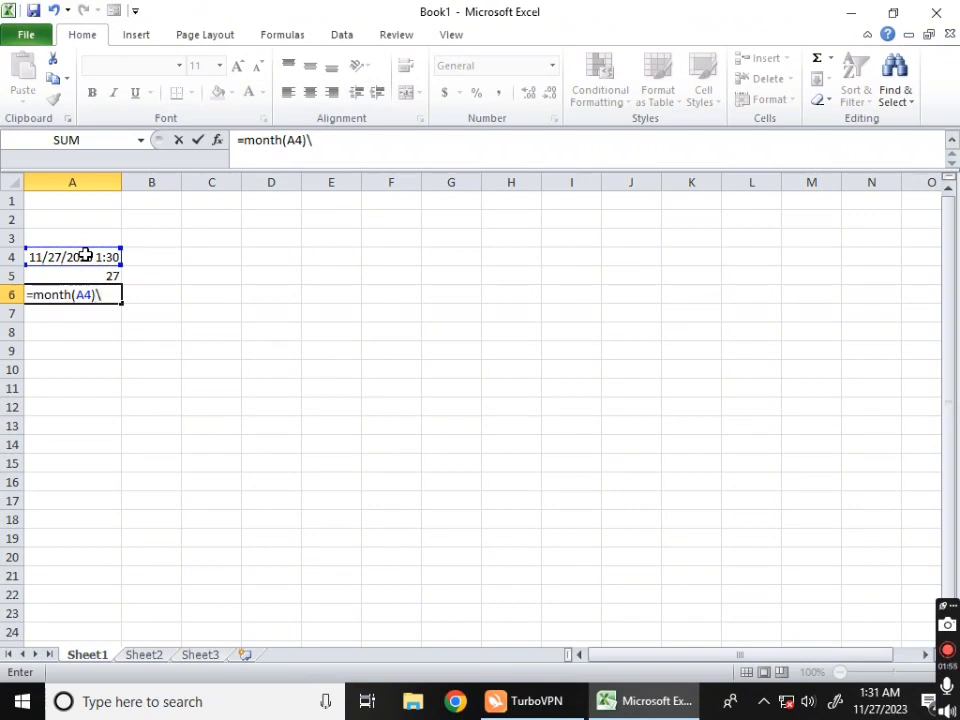
key("Return")
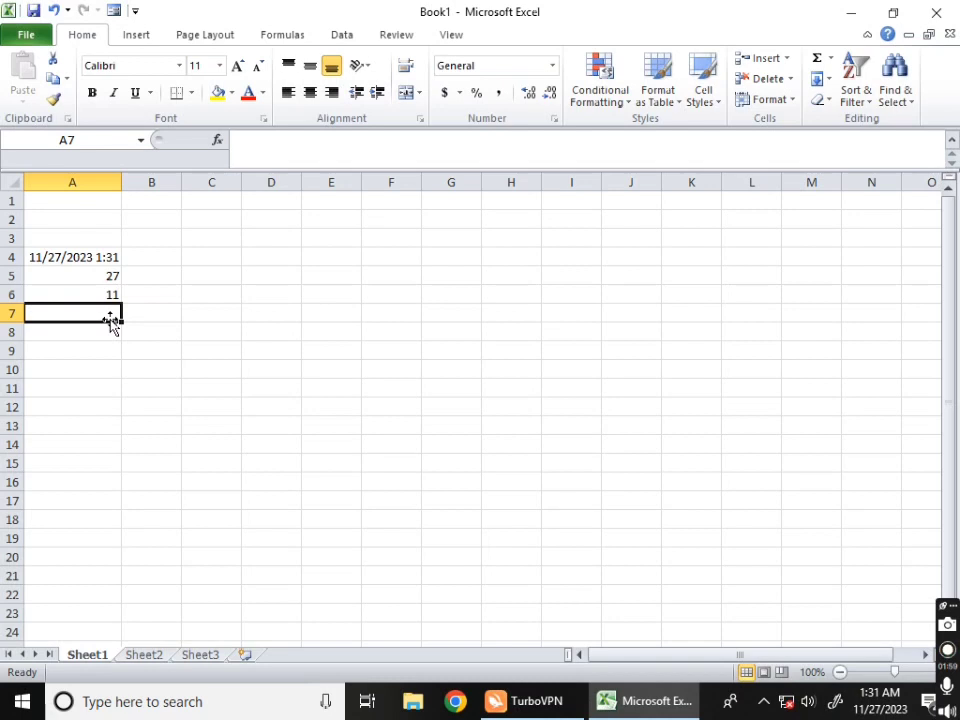
- Extract the year from the date in A4 by entering =YEAR(A4) in cell A7
type("=")
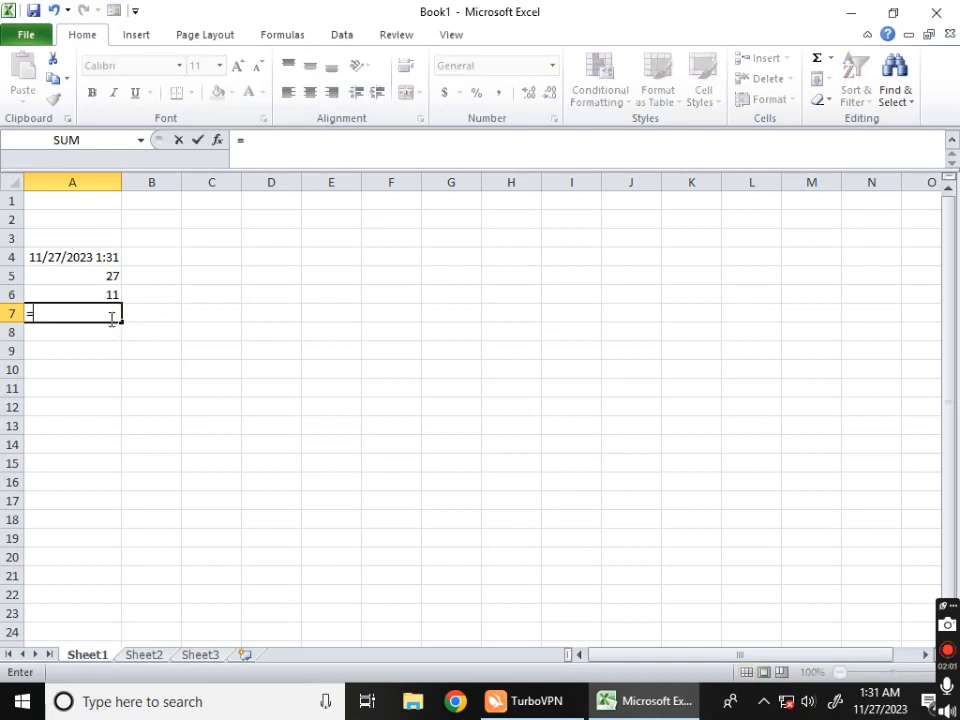
type("year")
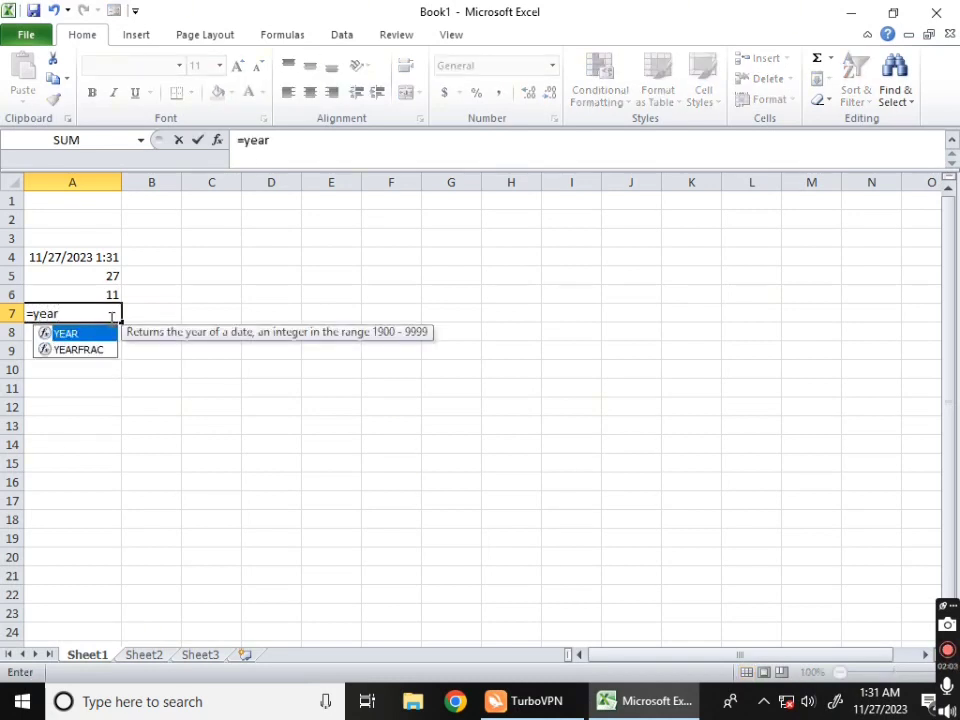
type("(")
left_click(112, 263)
type(")")
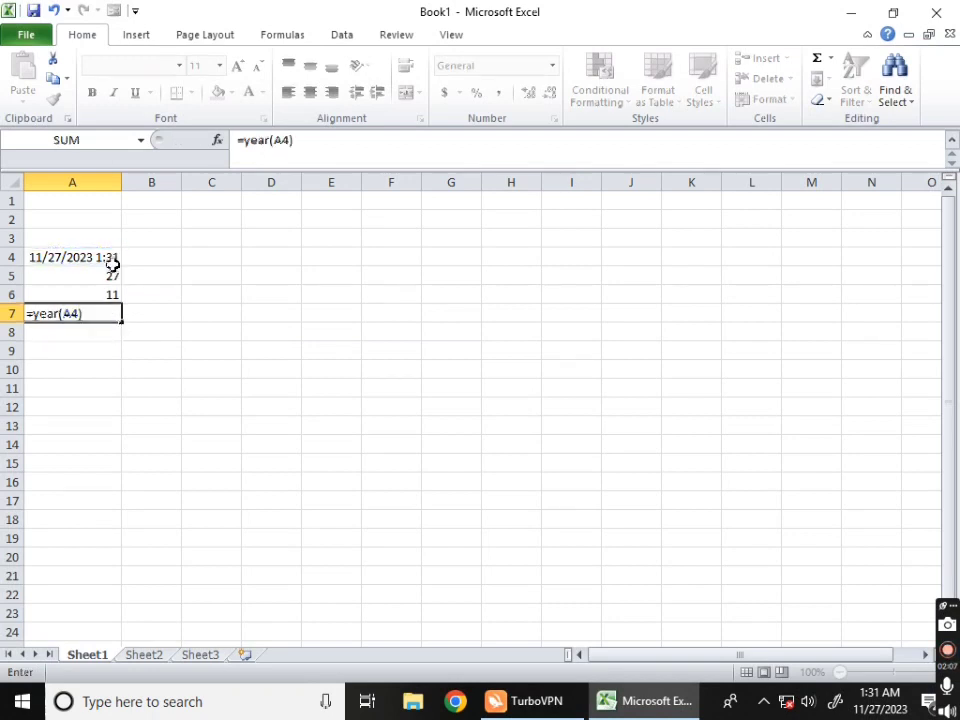
key("Return")
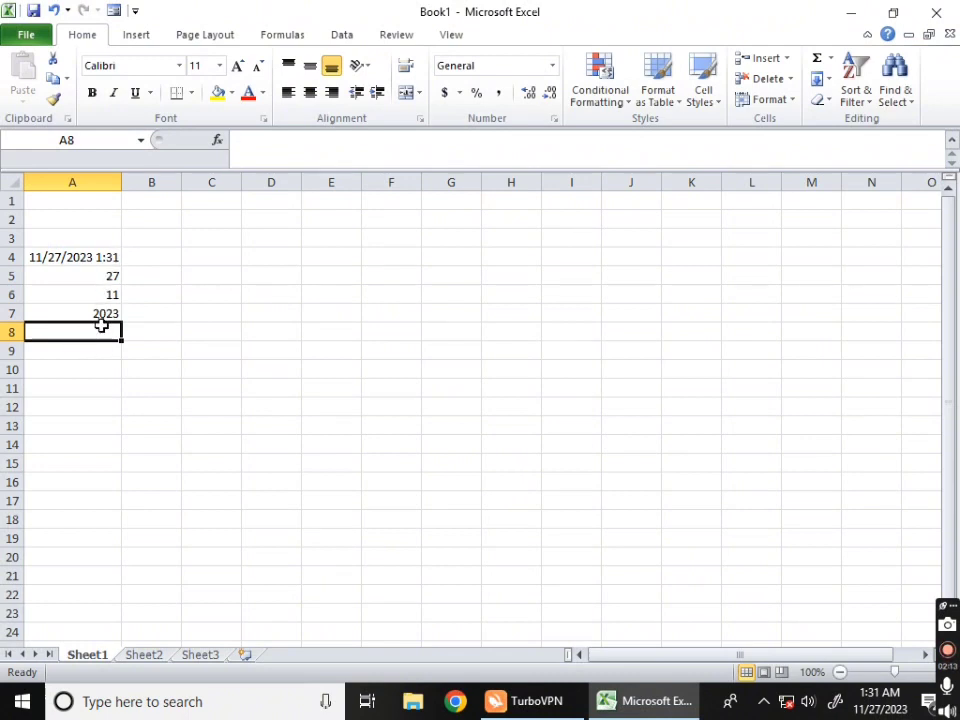
- Extract the hour from the date and time in A4 by entering =HOUR(A4) in cell A8
type("=h")
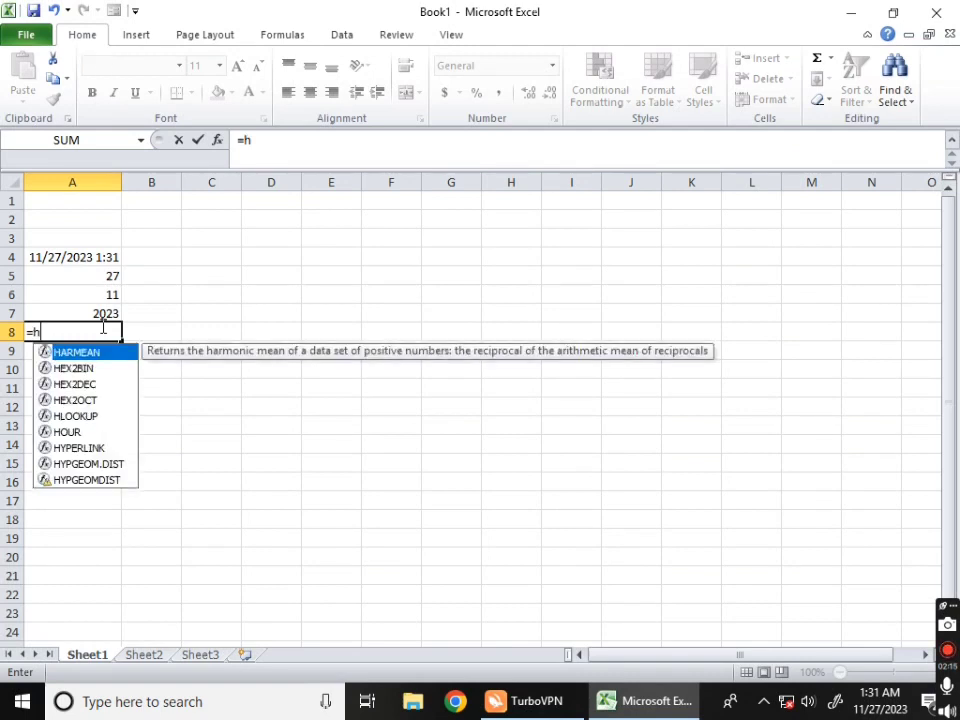
type("our")
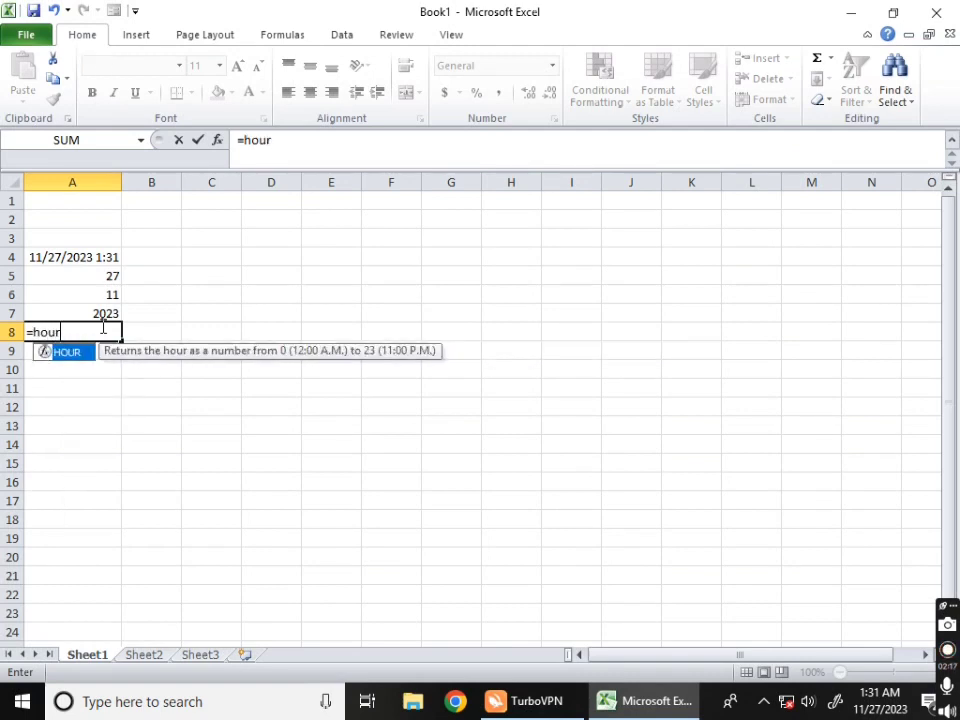
type("(")
left_click(93, 257)
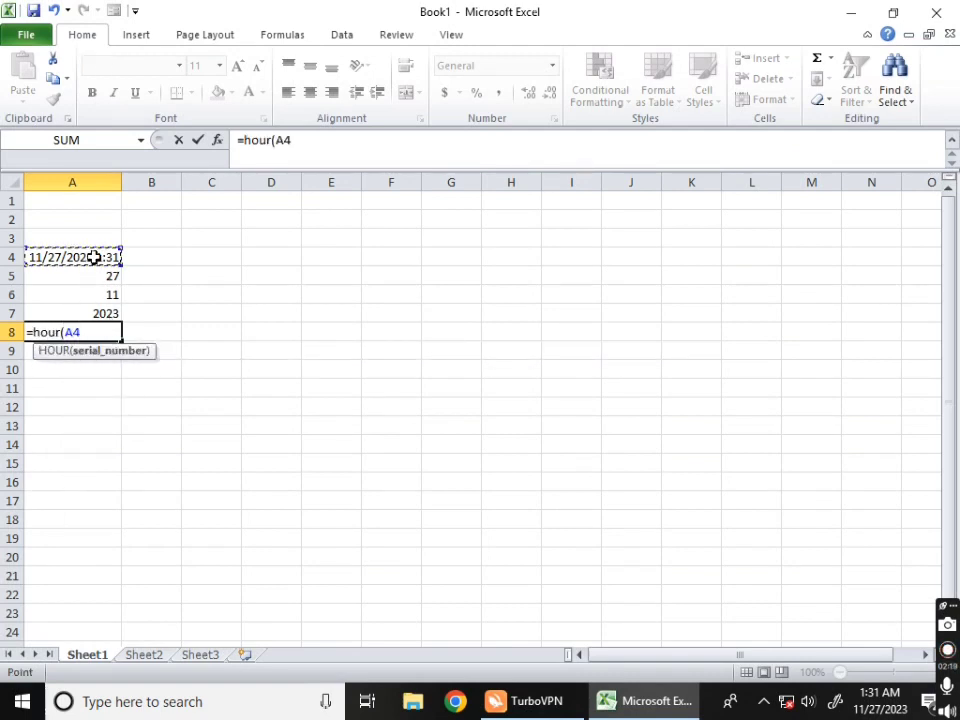
type(")")
key("Return")
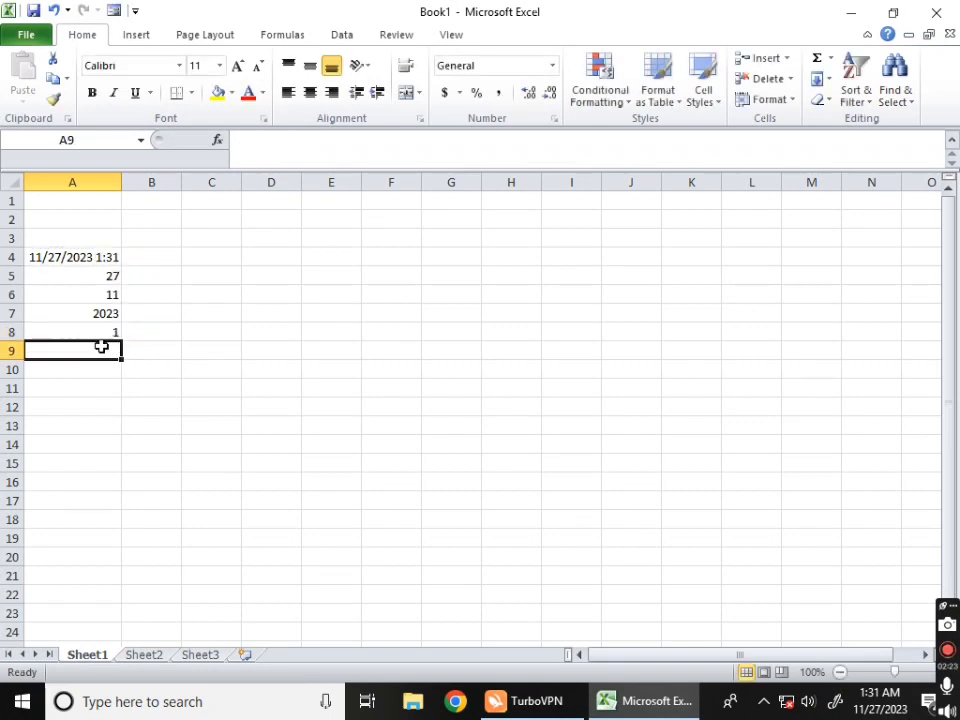
- Extract the minute from the date and time in A4 by entering =MINUTE(A4) in cell A9
type("=mint")
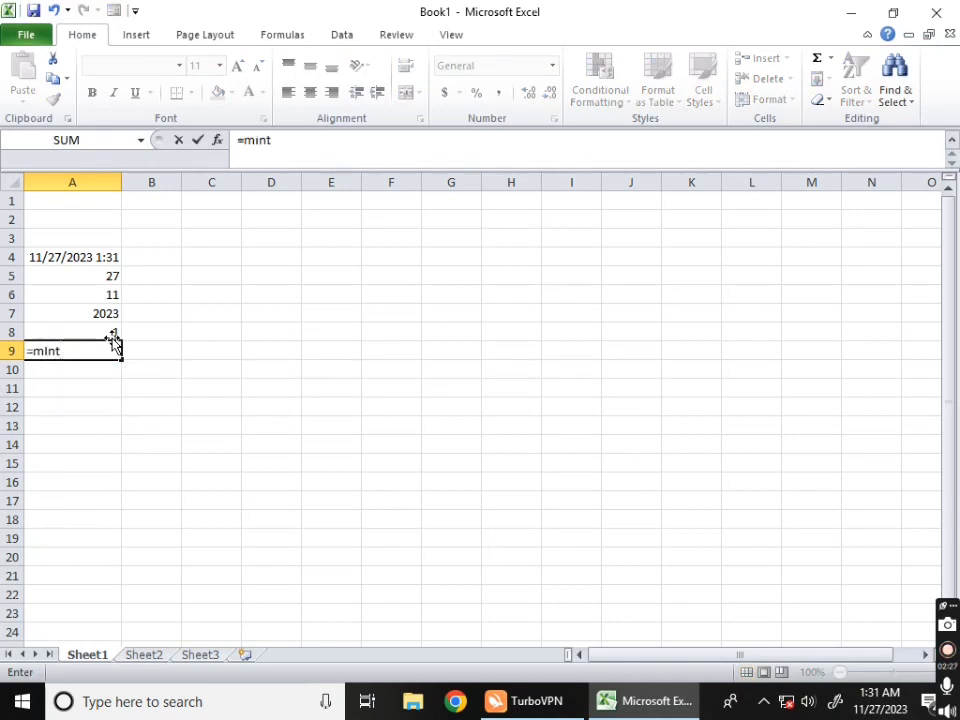
key("BackSpace")
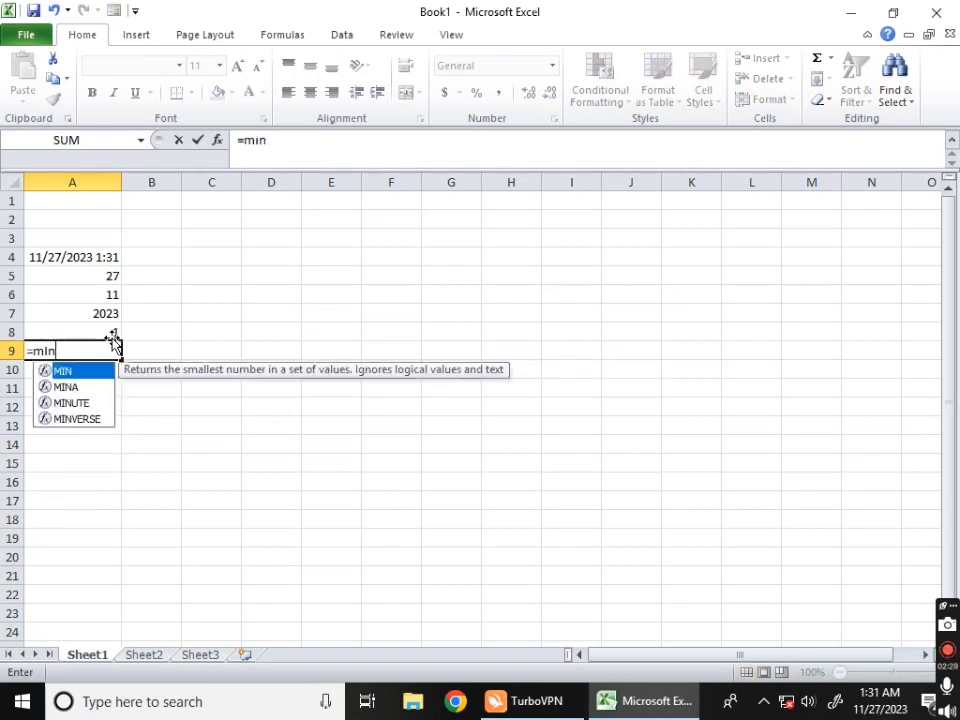
left_click(92, 403)
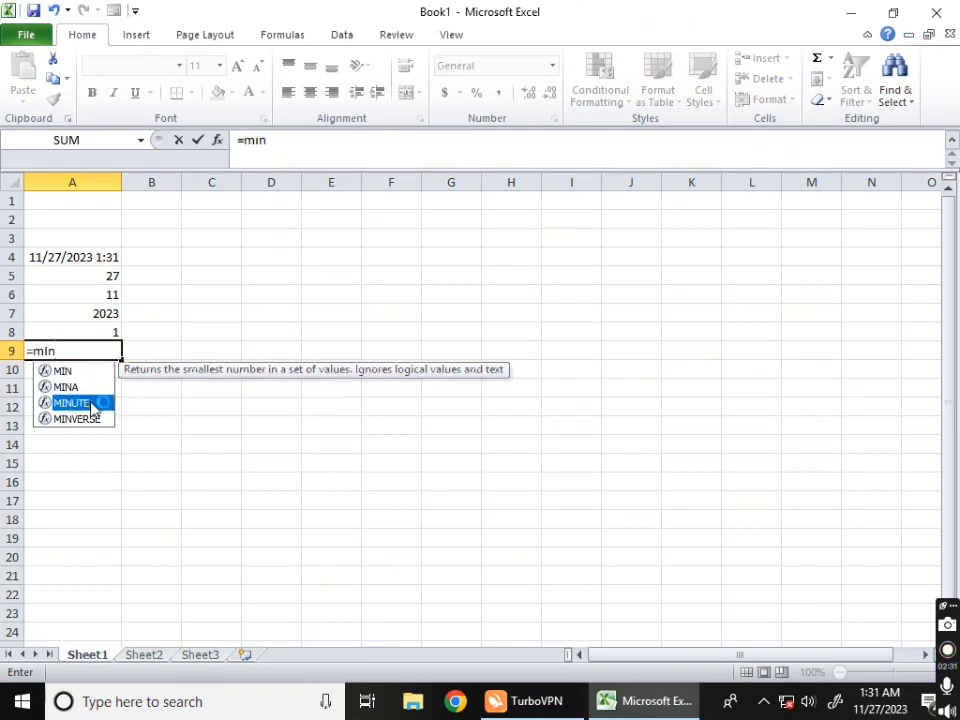
double_click(92, 403)
left_click(75, 256)
type(")")
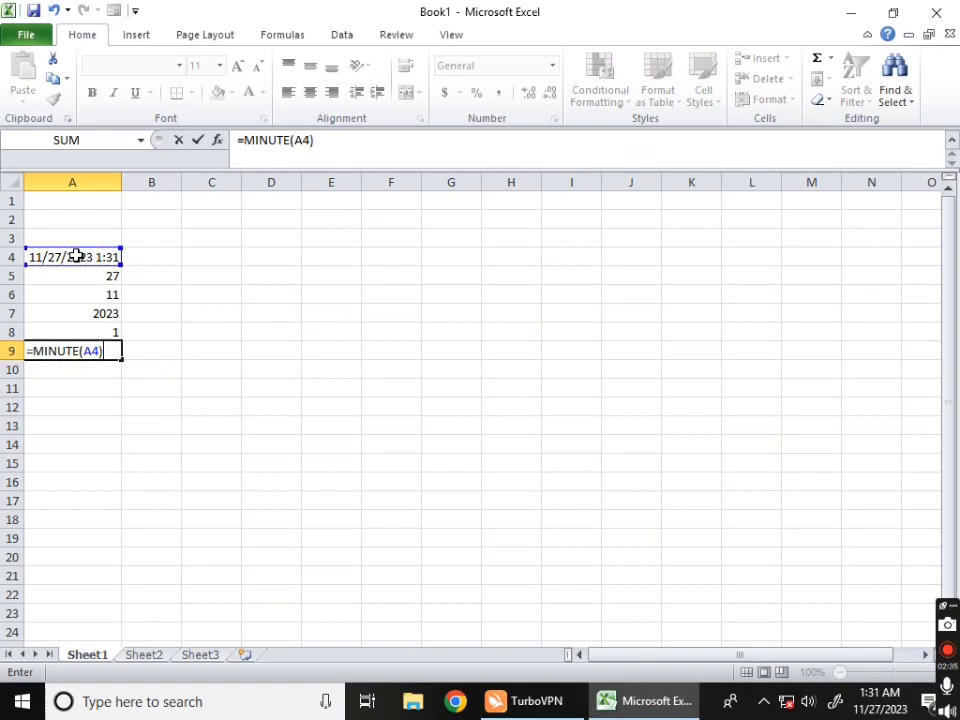
key("Return")
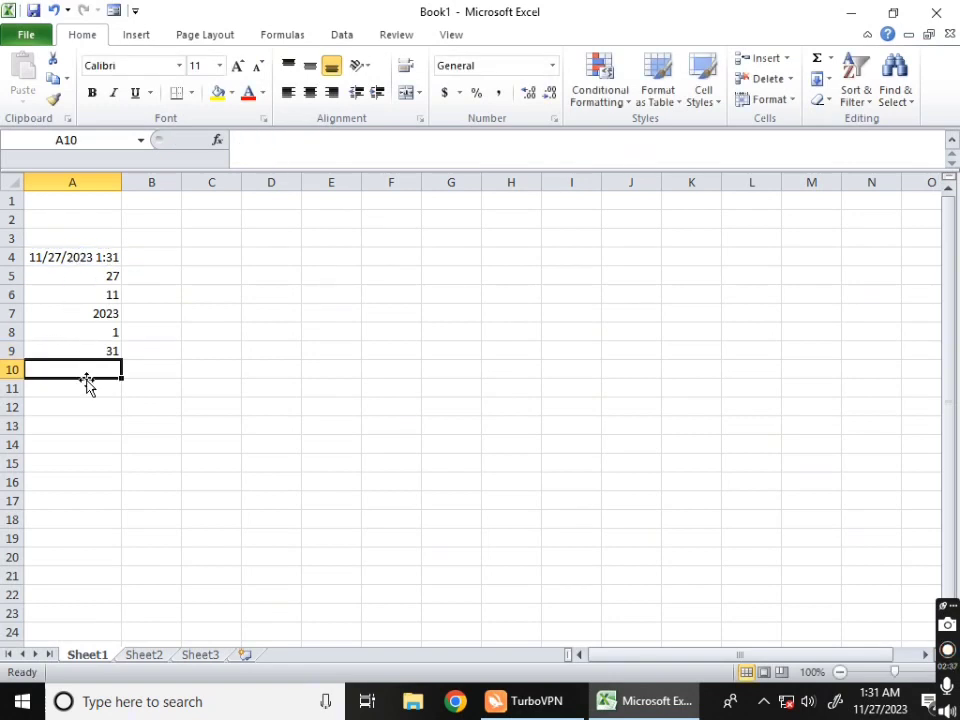
- Extract the seconds from the date and time in A4 by entering =SECOND(A4) in cell A10
type("=Se")
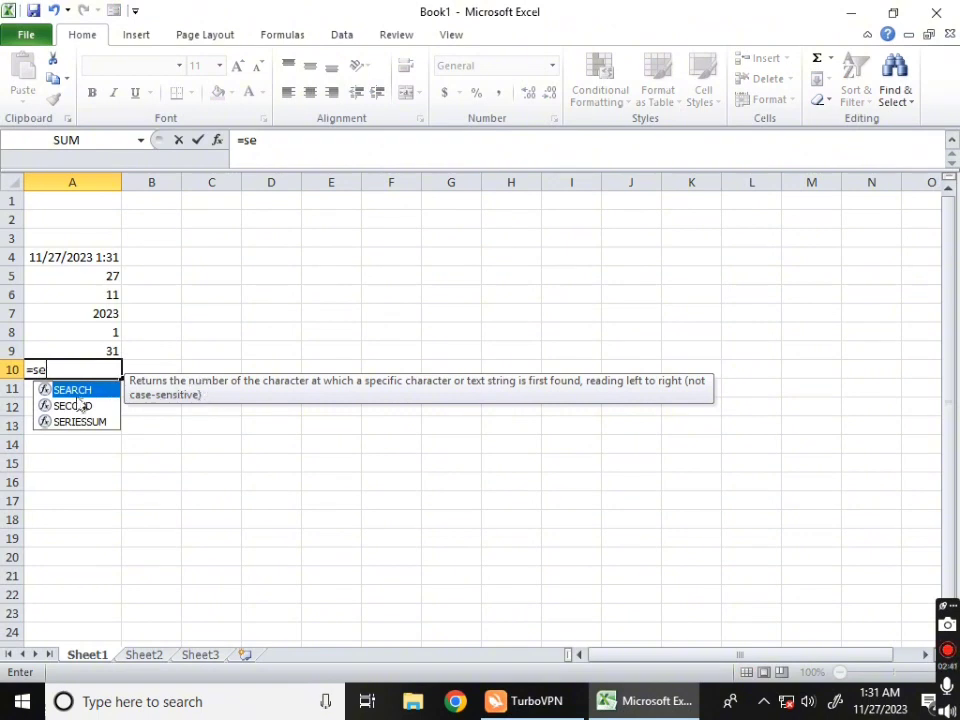
left_click(74, 411)
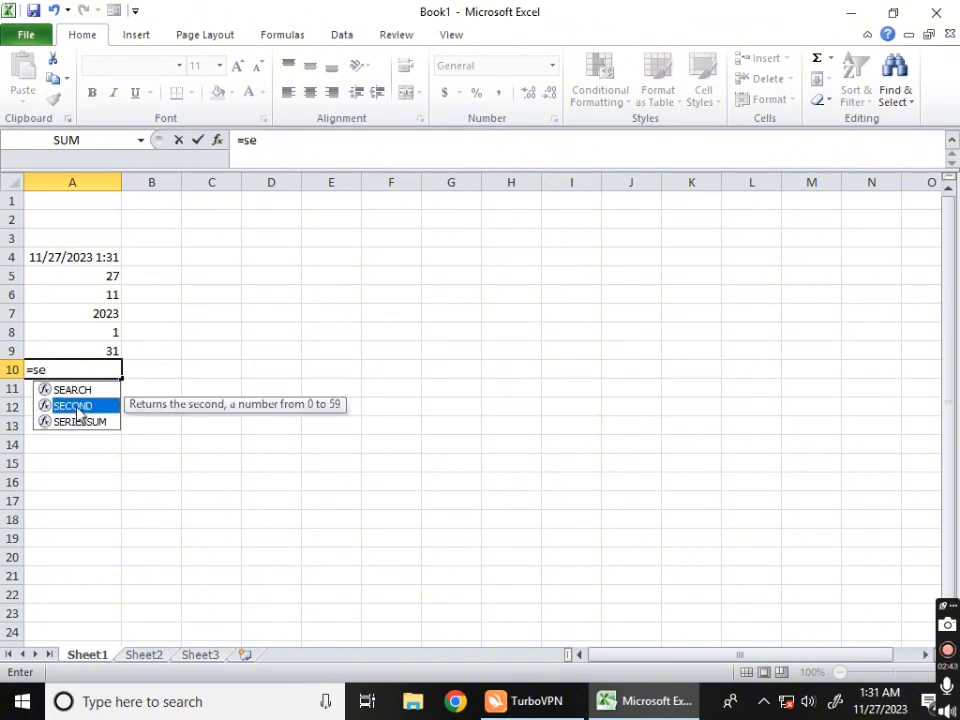
left_click(84, 394)
left_click(82, 408)
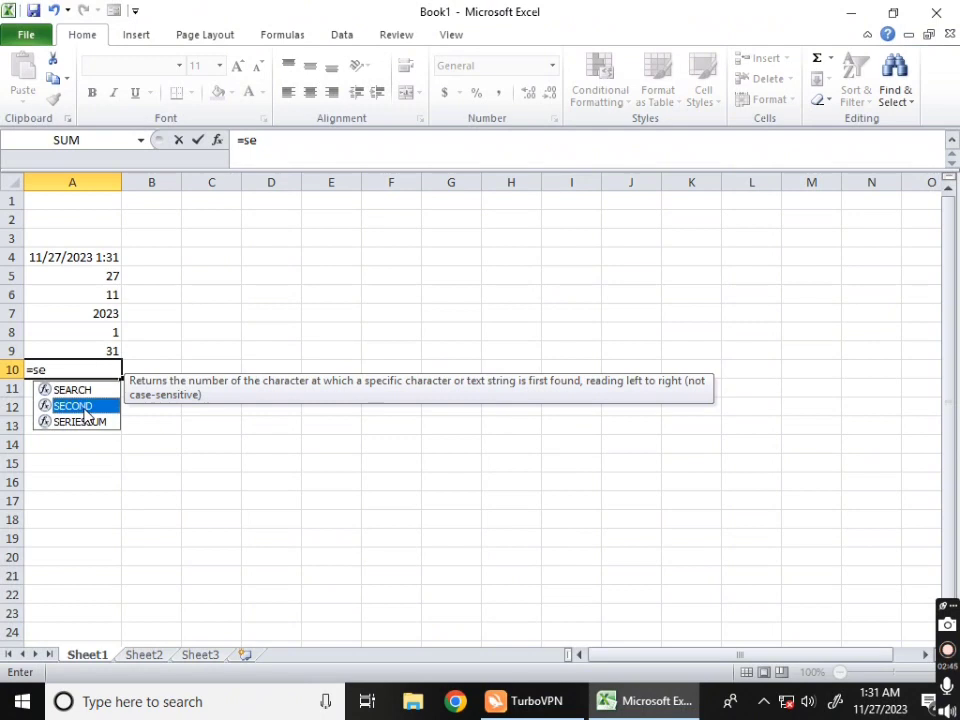
double_click(83, 408)
left_click(48, 257)
type(")")
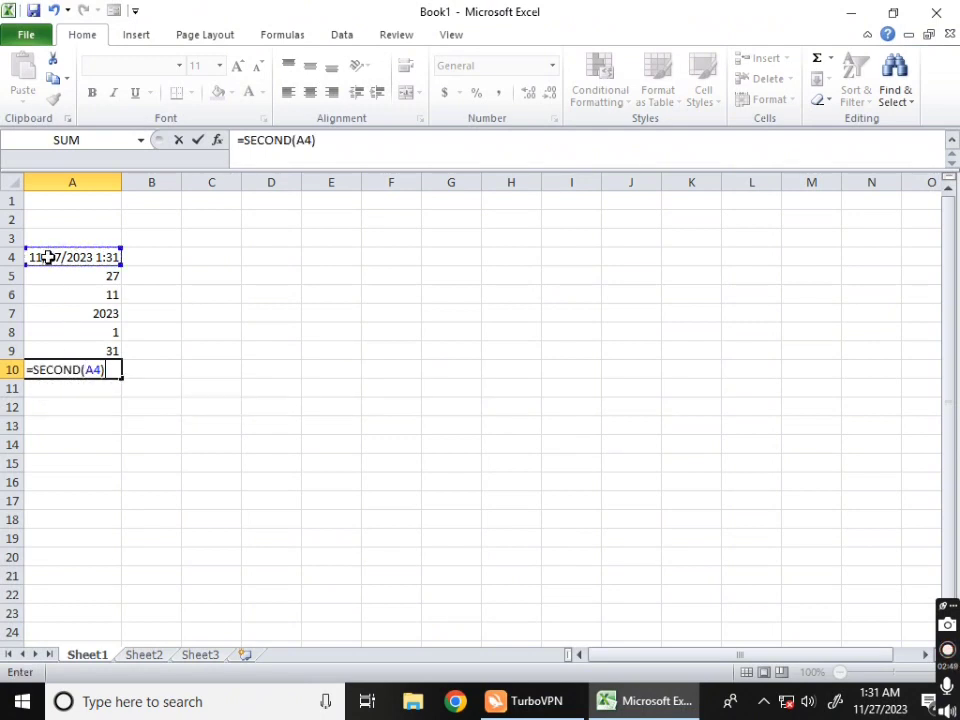
key("Return")
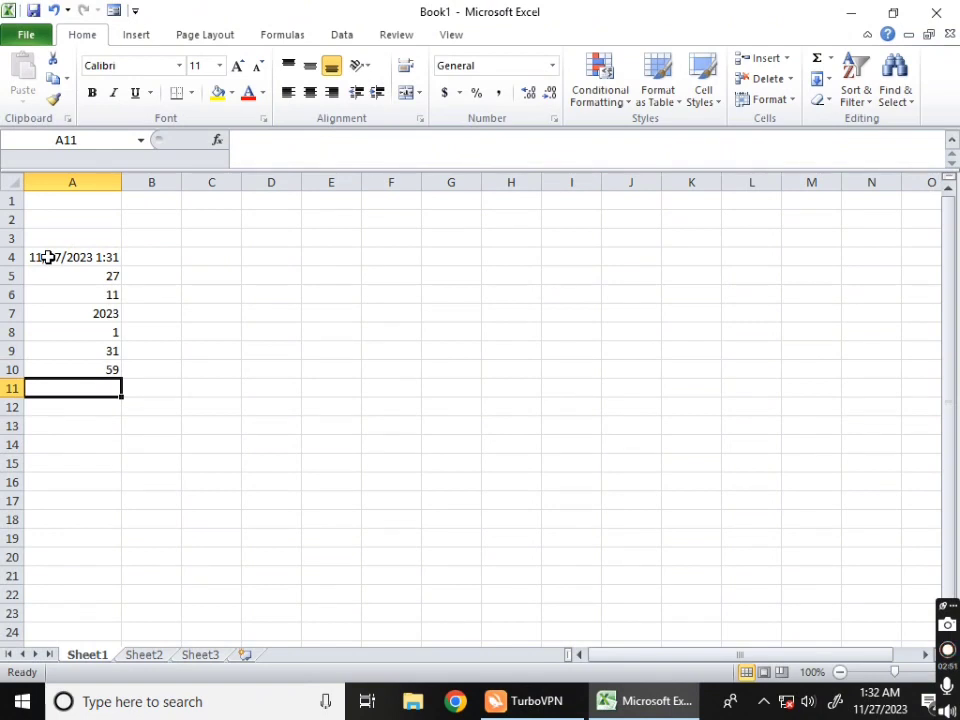
- Clear the date and time formulas by deleting the contents of cells A3 to A10
left_click(184, 354)
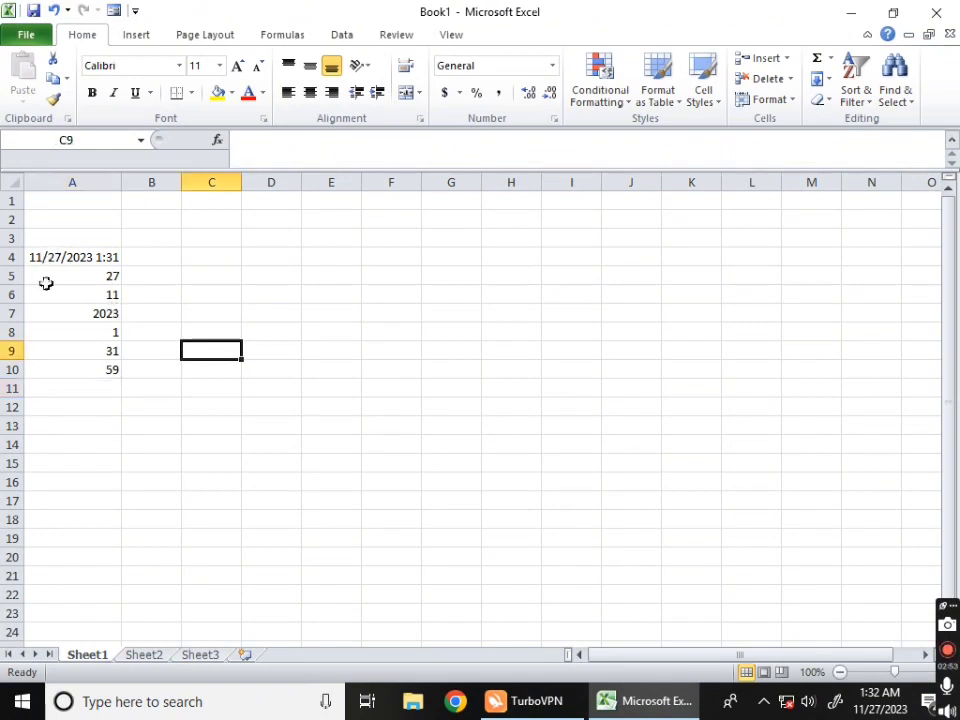
left_click_drag(33, 241, 100, 357)
key("Delete")
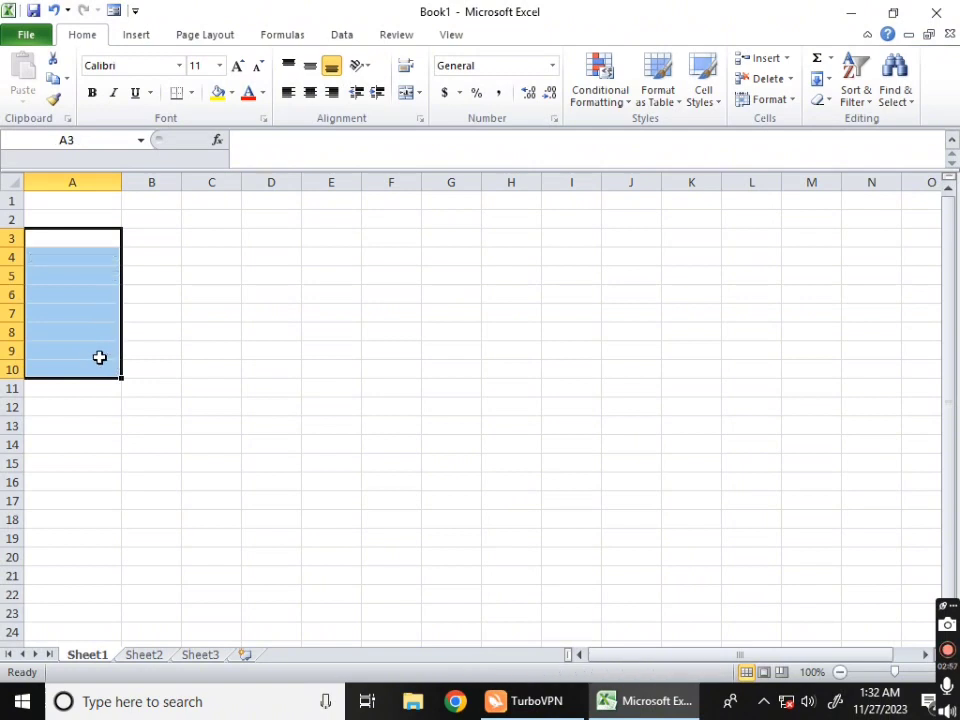
- Enter the numbers 1, 4, 7, 9, 7, 8, 6, 4 and 3 down cells A31 to A39
left_click(86, 259)
scroll(86, 259, "down", 8)
left_click(92, 311)
type("1")
key("Return")
type("4")
key("Return")
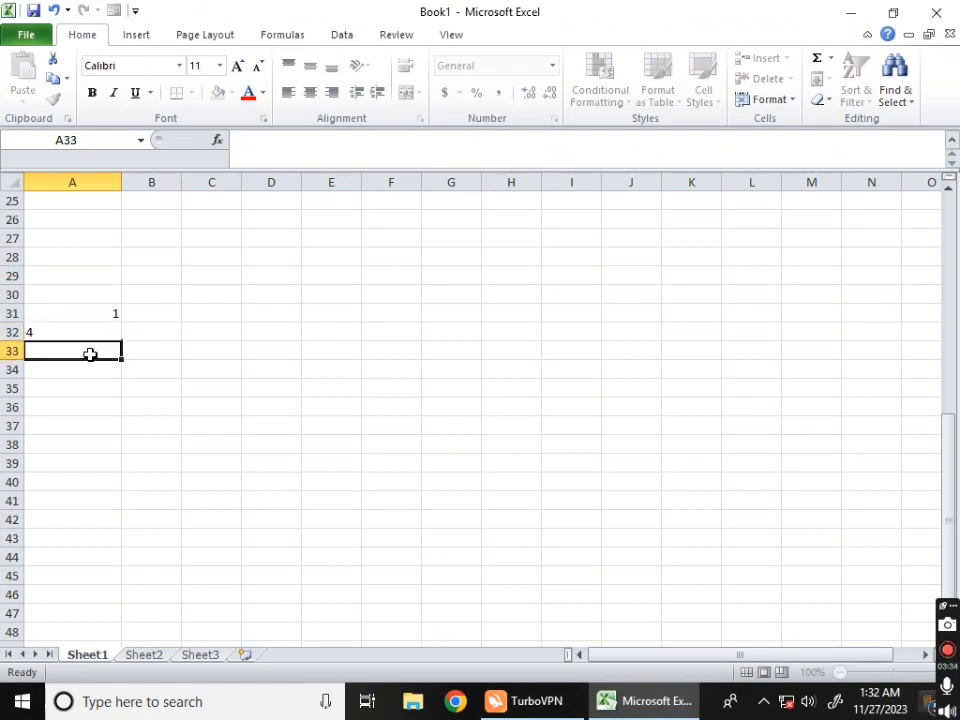
type("7")
key("Return")
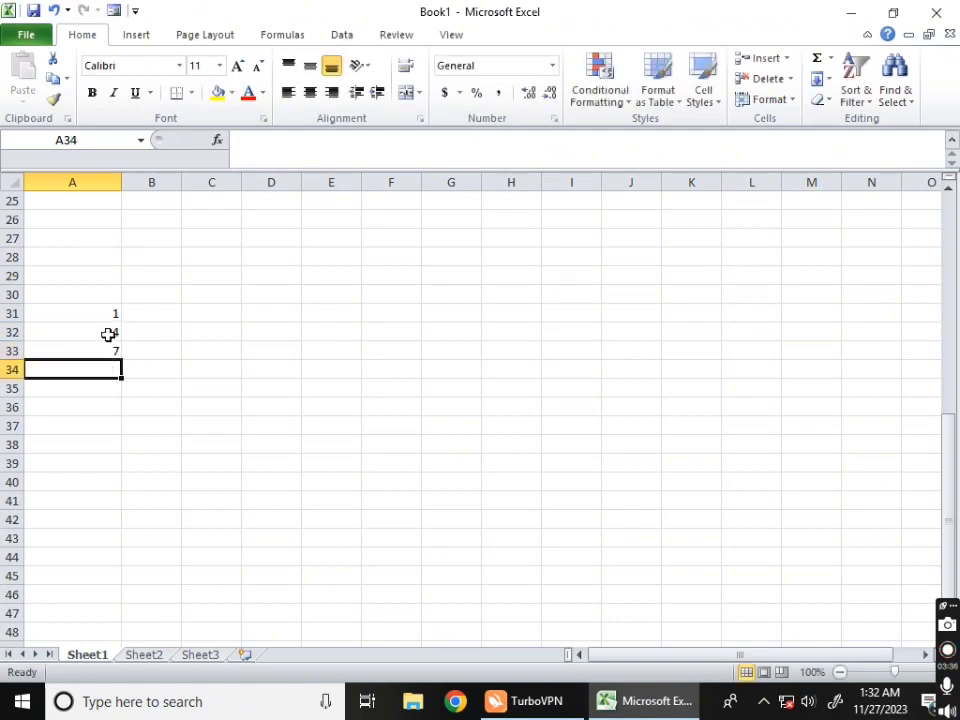
type("9")
key("Return")
type("7")
key("Return")
type("8")
key("Return")
type("6")
key("Return")
type("4")
key("Return")
type("3")
key("Return")
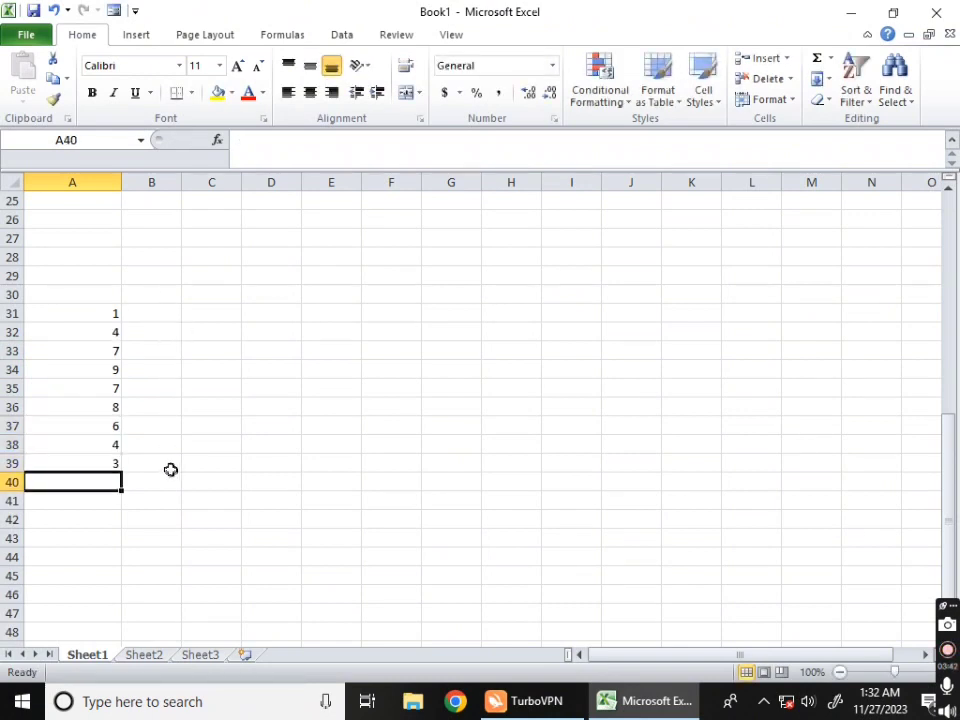
- Find the smallest number in the list by entering =MIN(A31:A39) in cell A40
type("=")
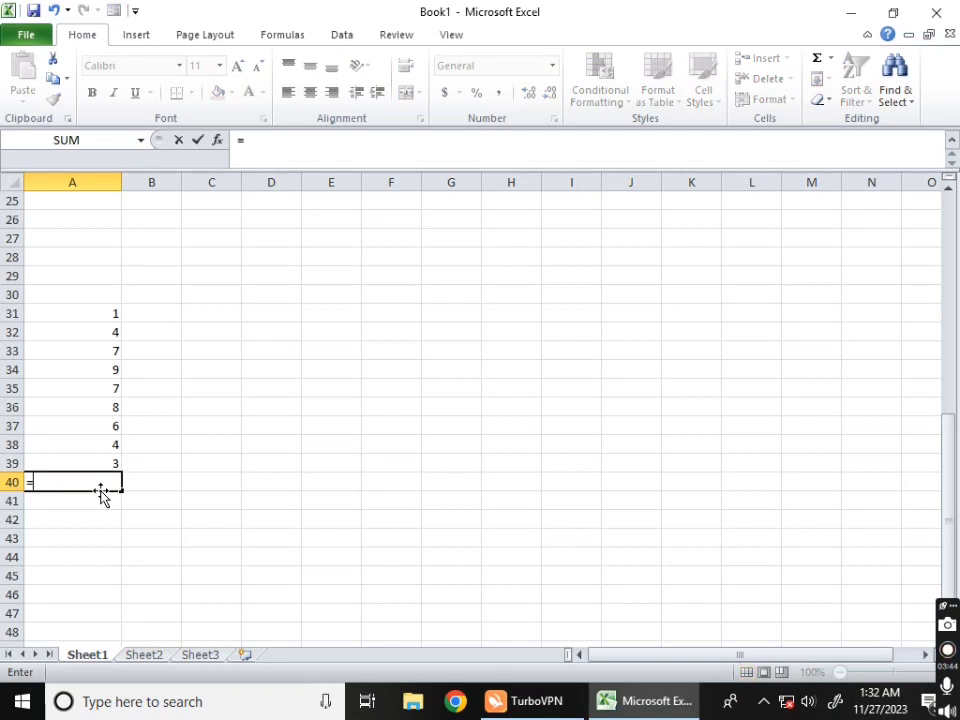
type("min")
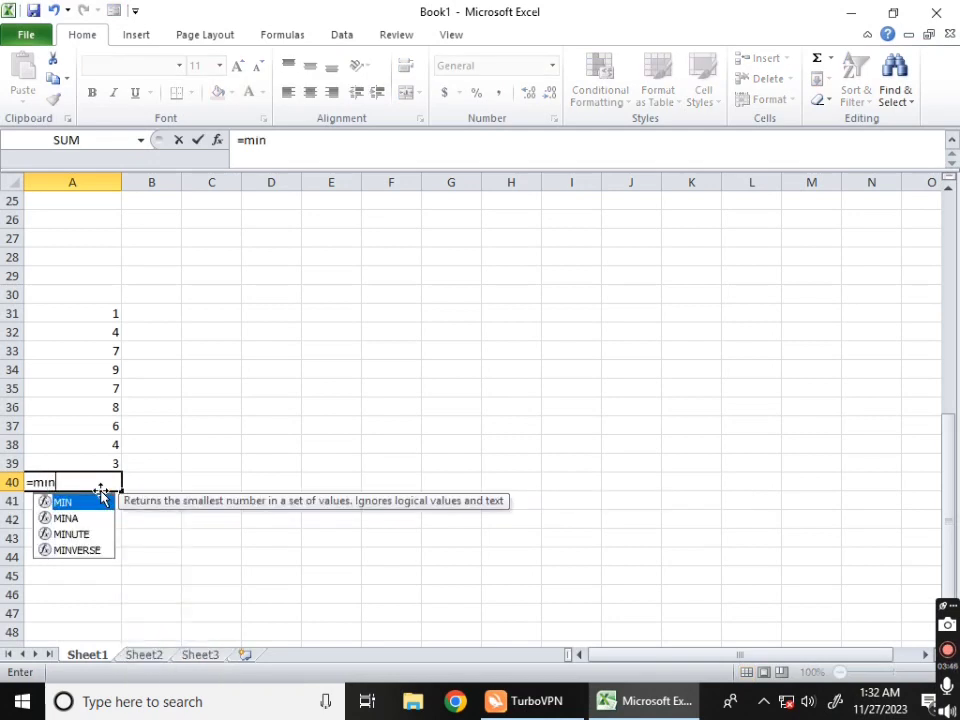
type("(")
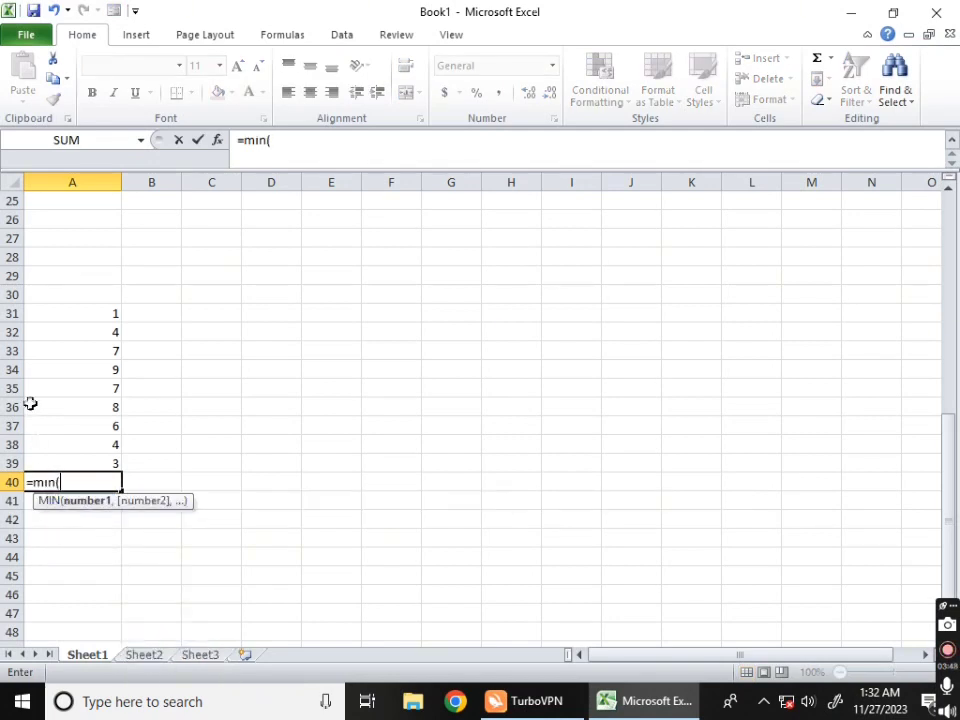
left_click_drag(71, 312, 69, 463)
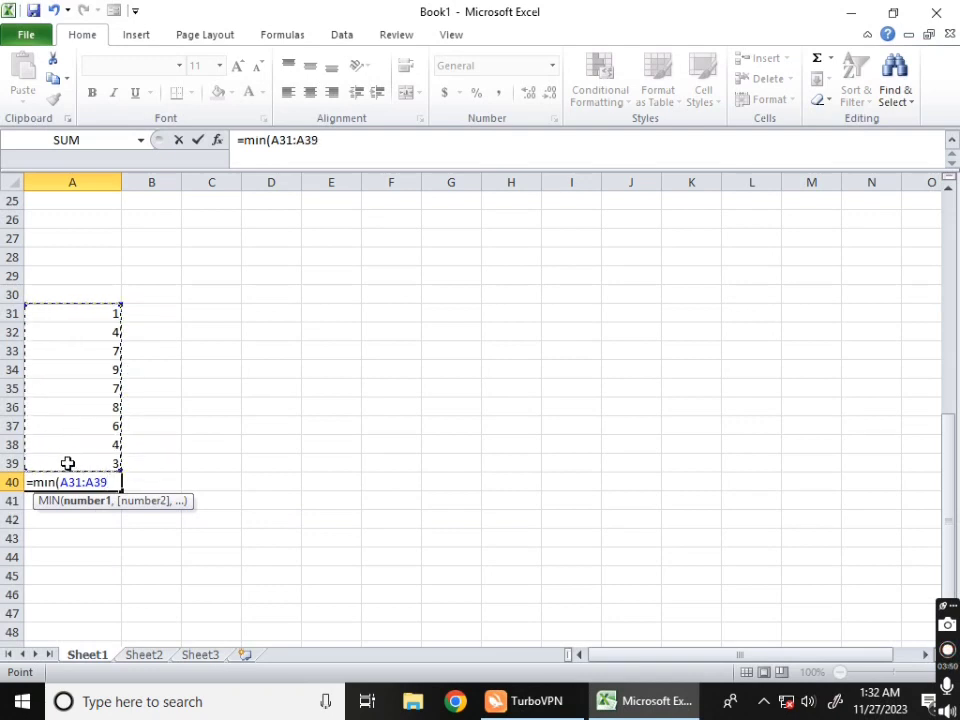
type(")")
key("Return")
- Replace the MIN formula in cell A40 with =MAX(A31:A39) to find the largest number in the list
left_click(68, 485)
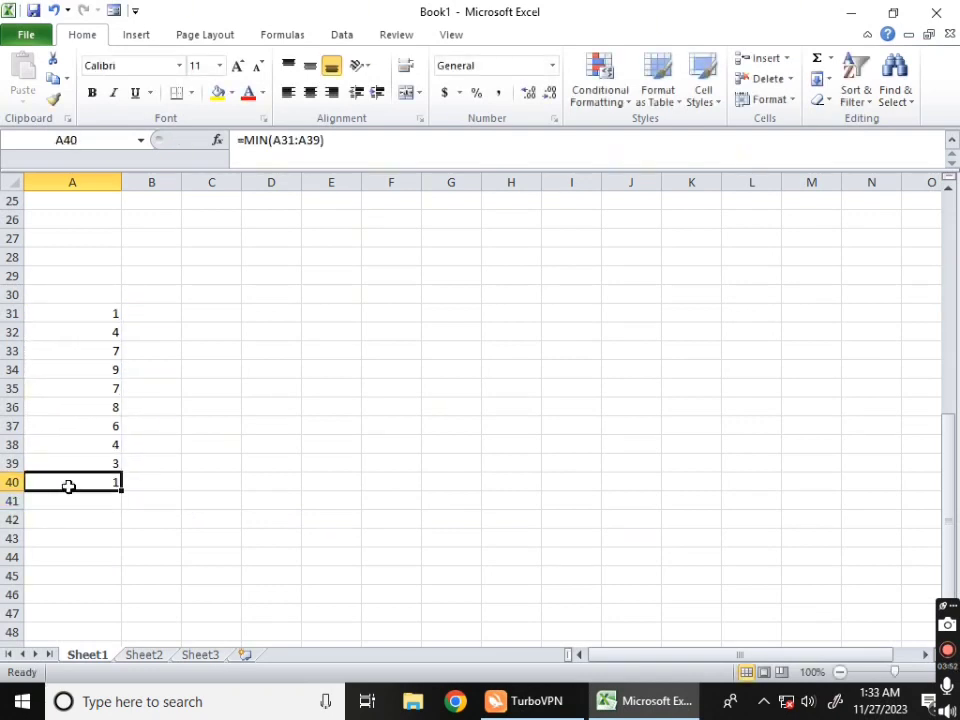
type("=m")
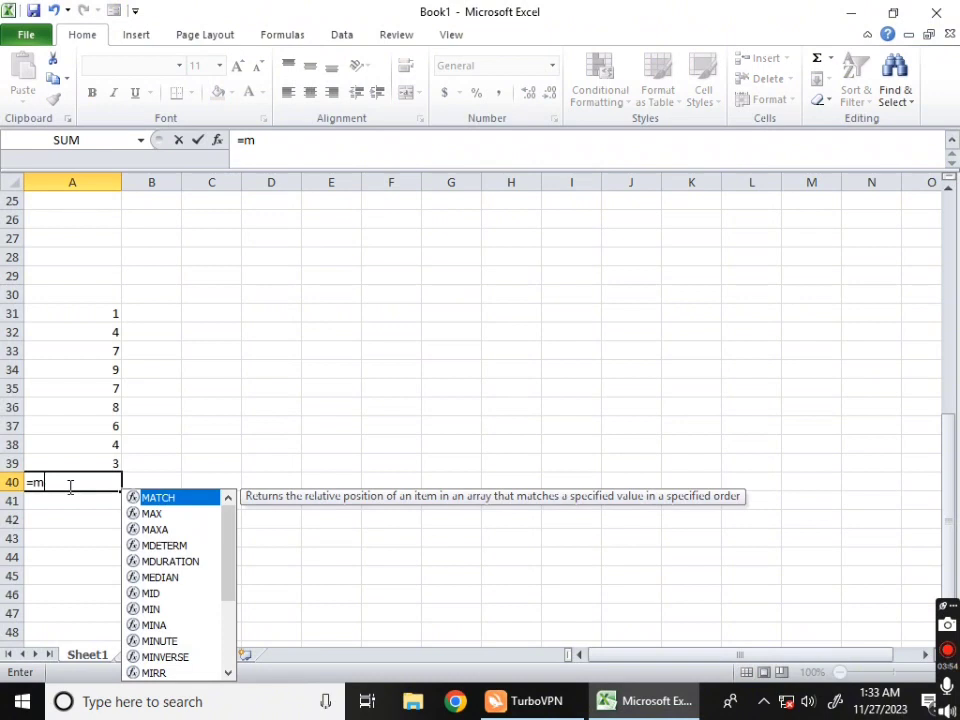
type("ax(")
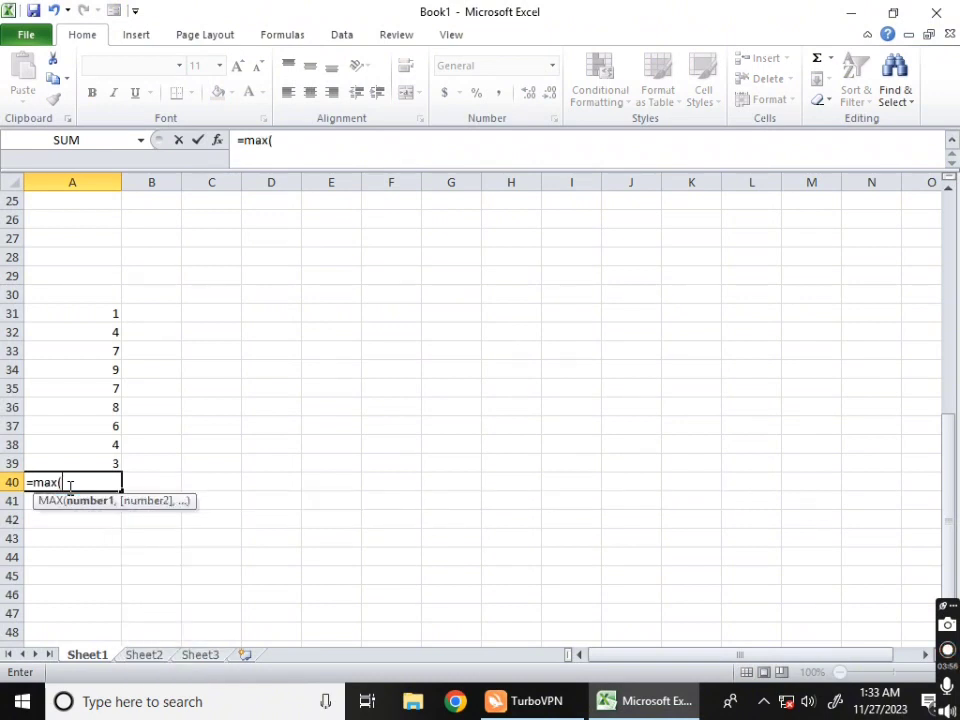
left_click_drag(62, 318, 58, 461)
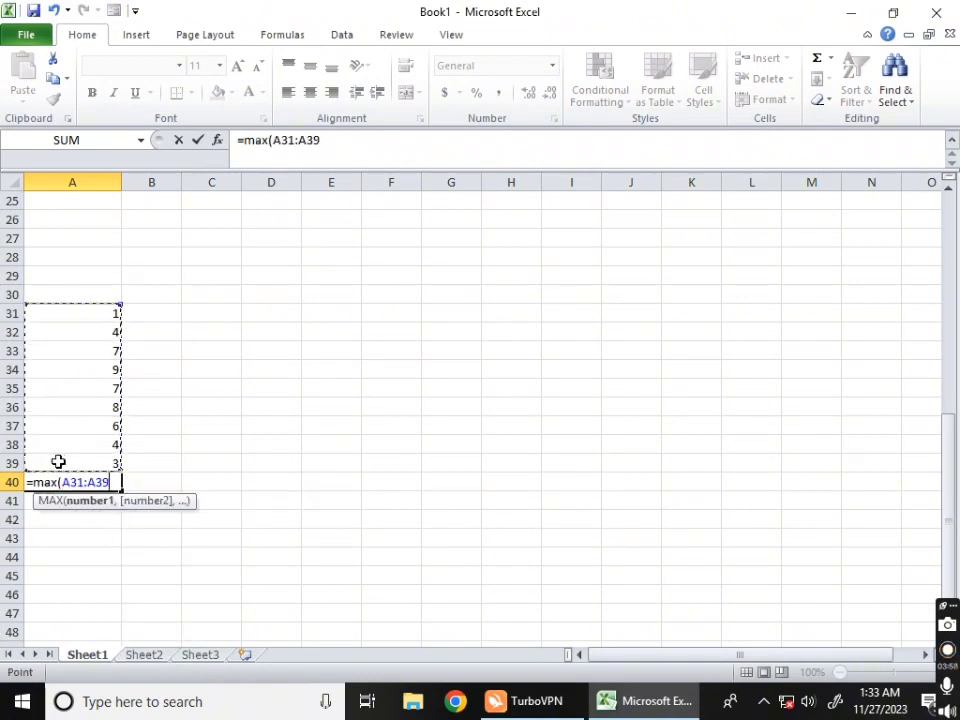
type(")")
key("Return")
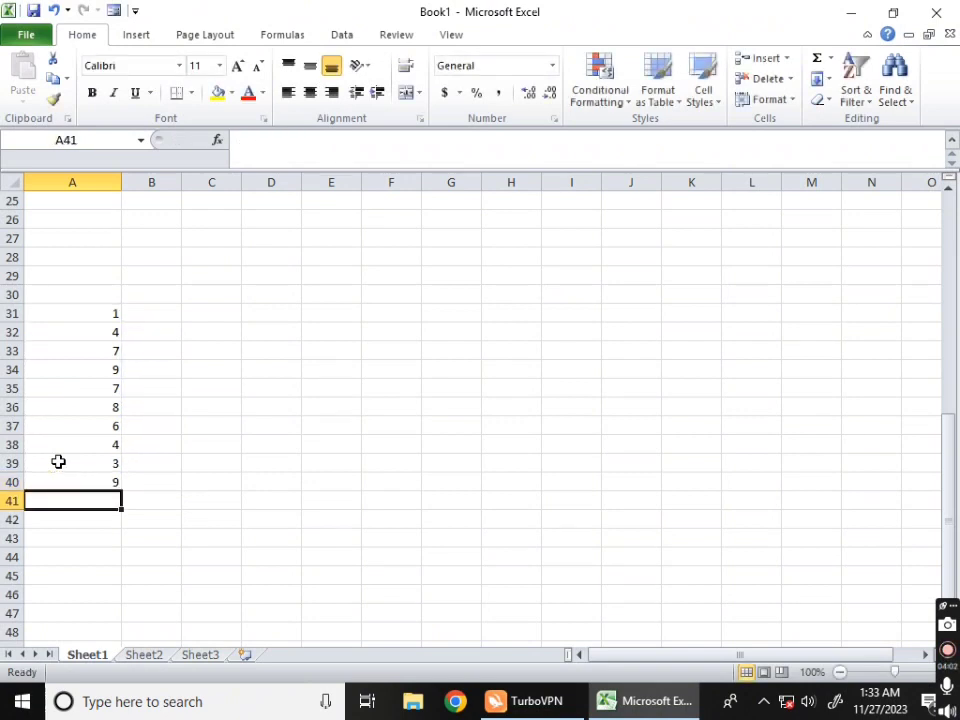
left_click(77, 483)
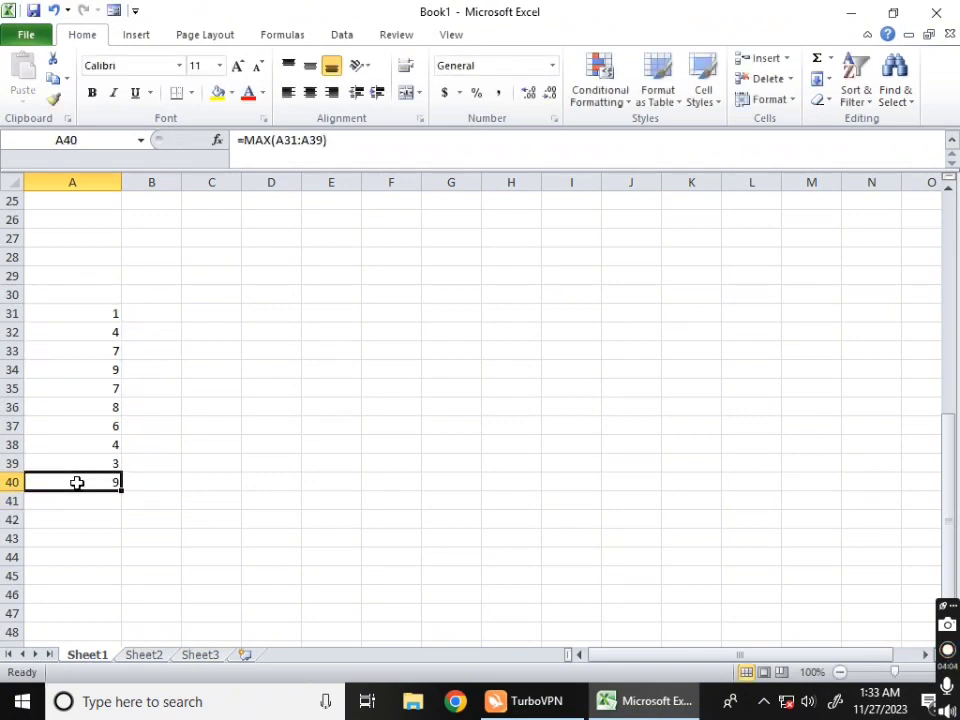
- Delete the number list in A31 to A39 and the MAX formula in A40
left_click_drag(72, 276, 92, 514)
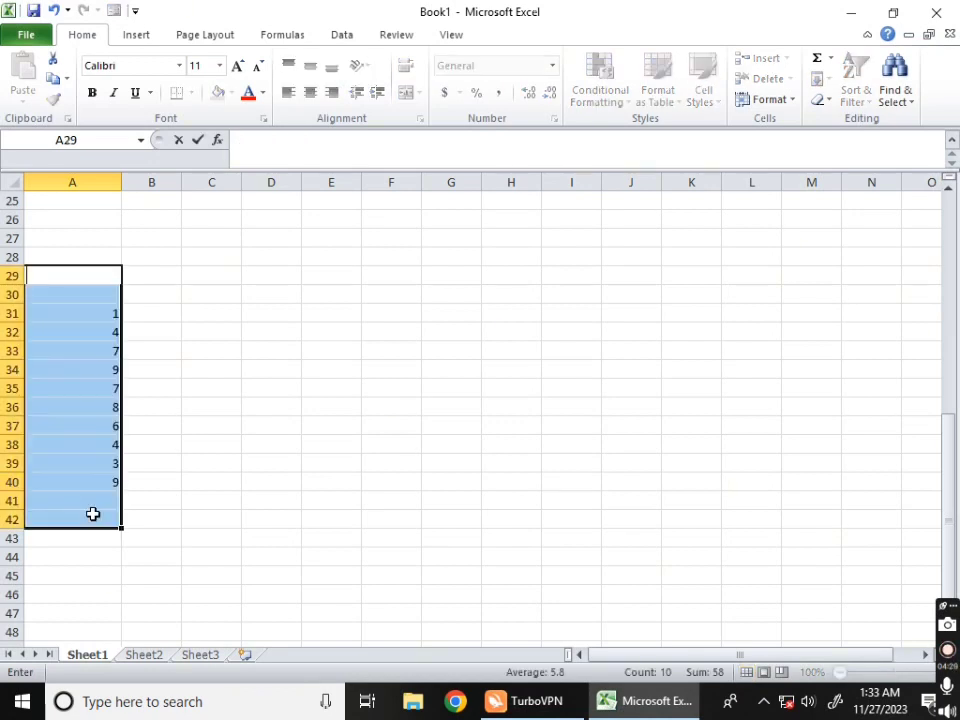
left_click_drag(101, 317, 75, 495)
key("Delete")
left_click(63, 400)
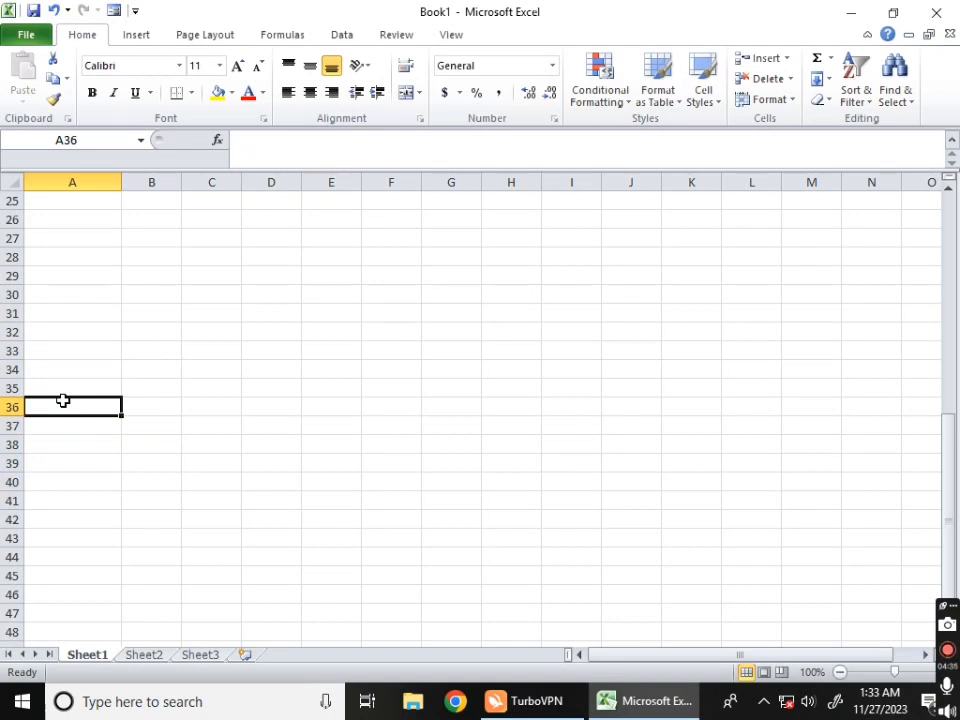
- Enter a person's first name as sample text in cell A36
type("N")
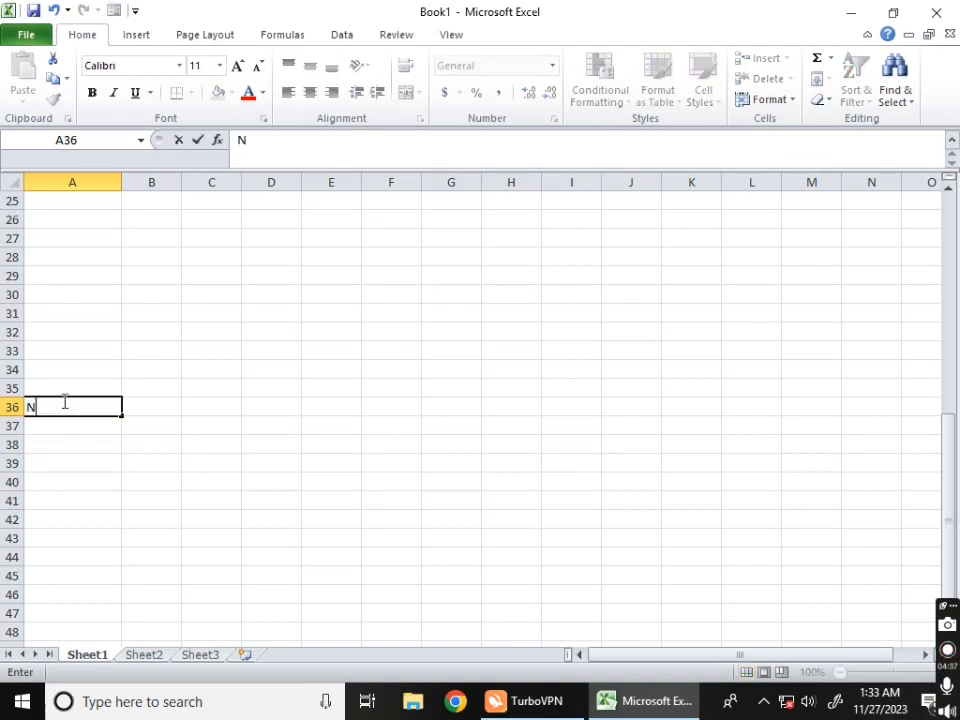
type("oman")
key("Return")
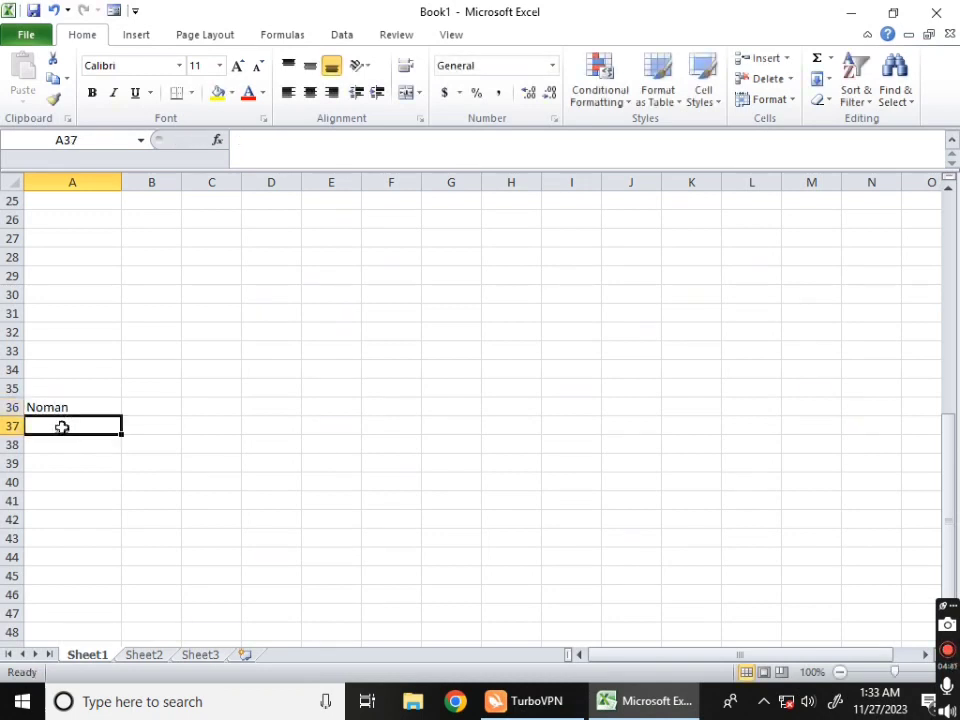
- Count the characters of the text in cell A36 by entering =LEN(A36) in cell A37
type("=l")
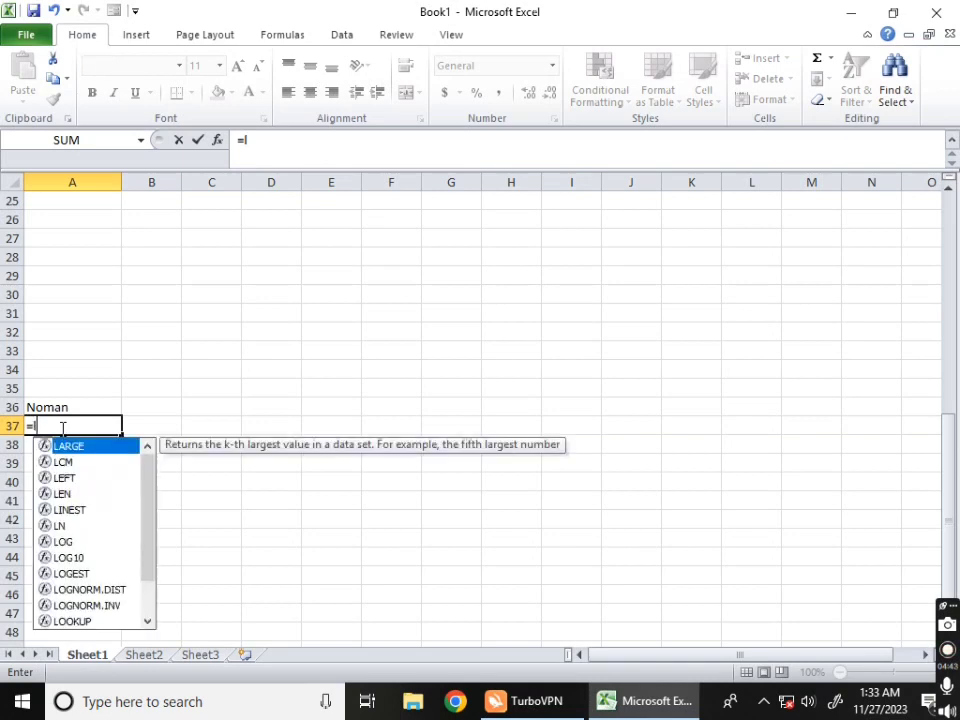
type("en")
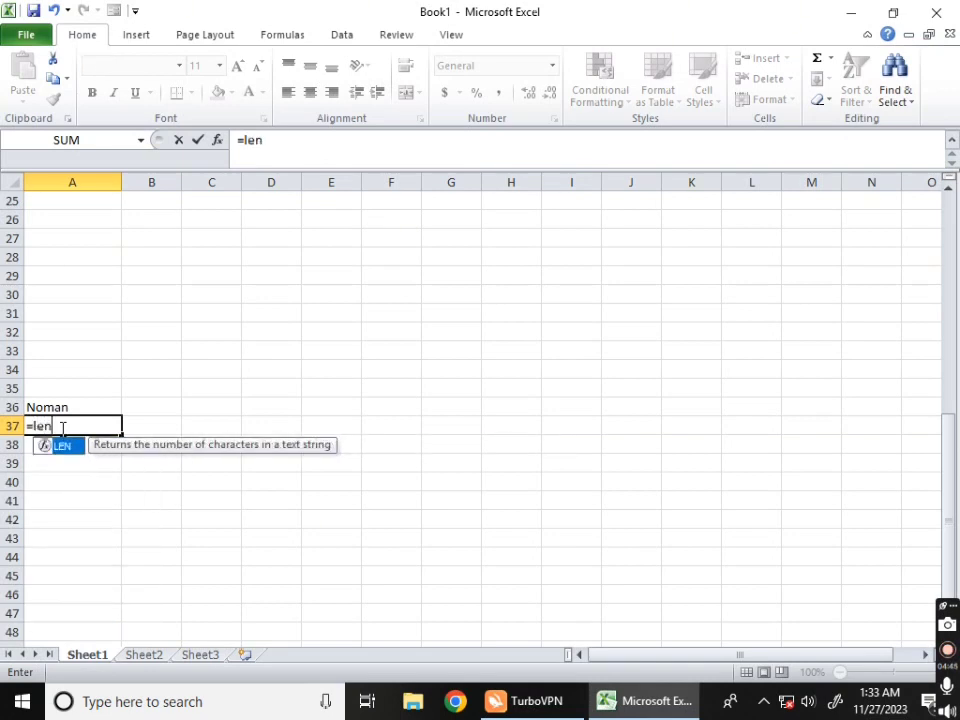
type("(")
left_click(60, 402)
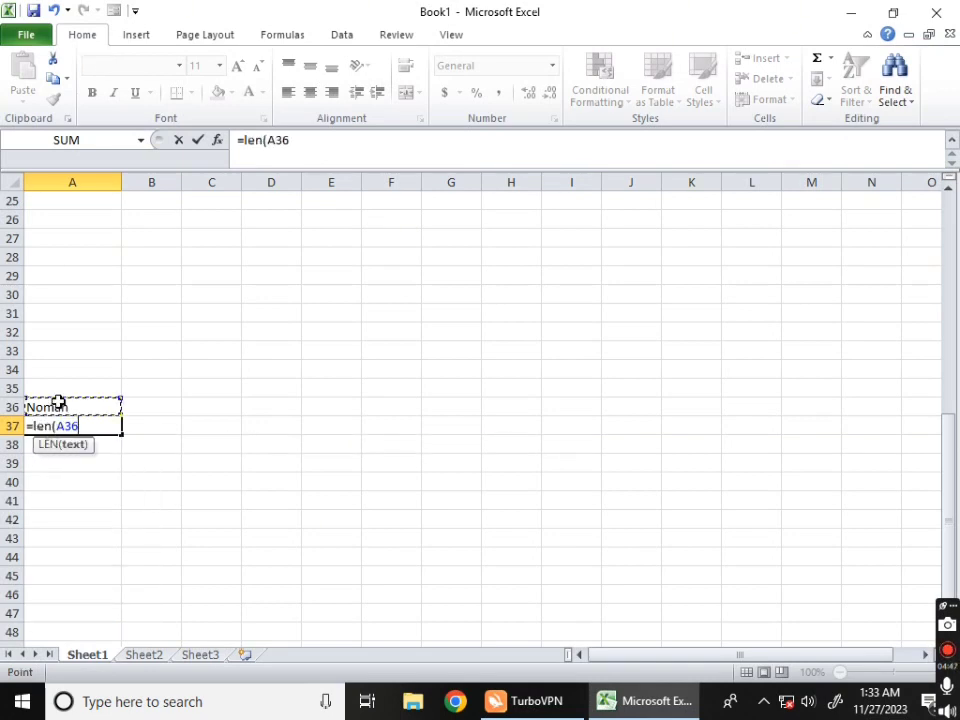
type(")")
key("Return")
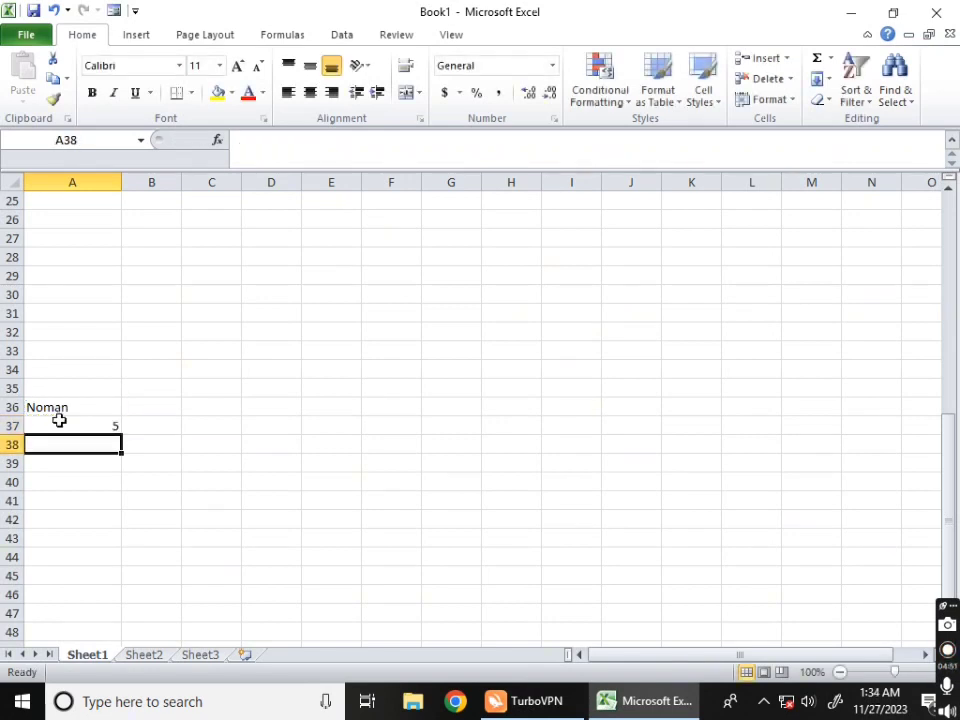
- Clear the LEN formula from cell A37
left_click(65, 425)
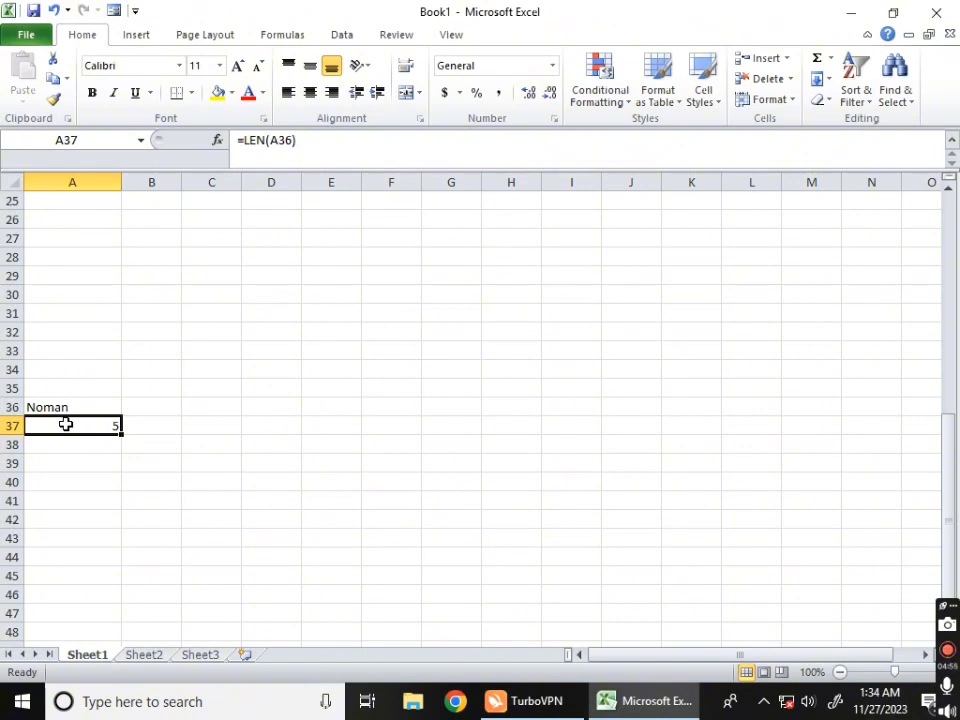
key("BackSpace")
left_click(129, 435)
left_click(81, 424)
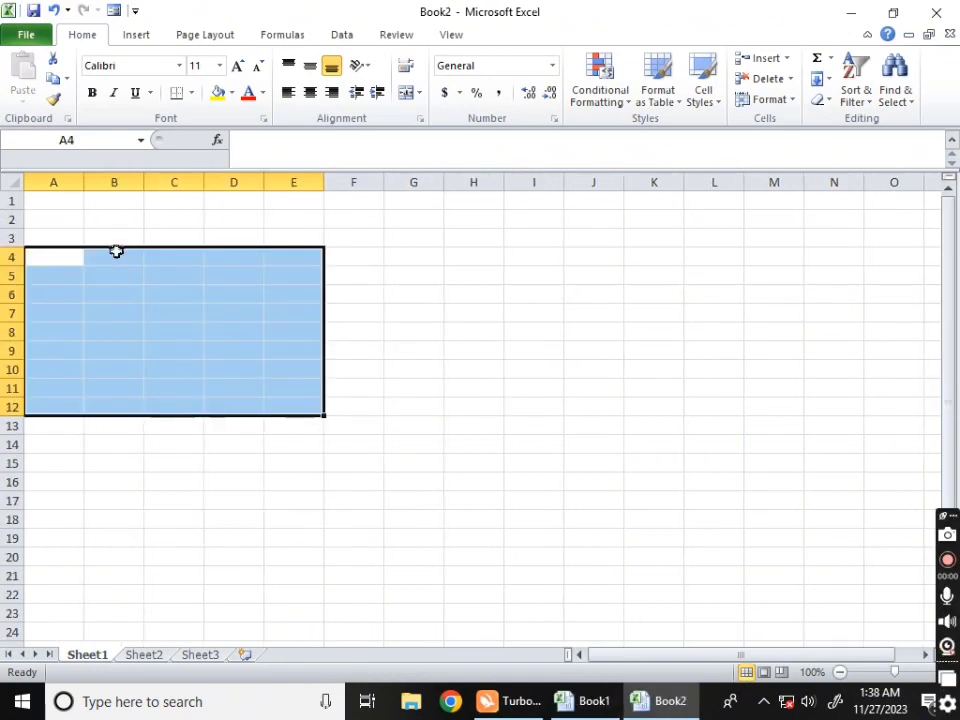
- Enter the number 45576577 in cell B4 of the Book2 worksheet
left_click(114, 257)
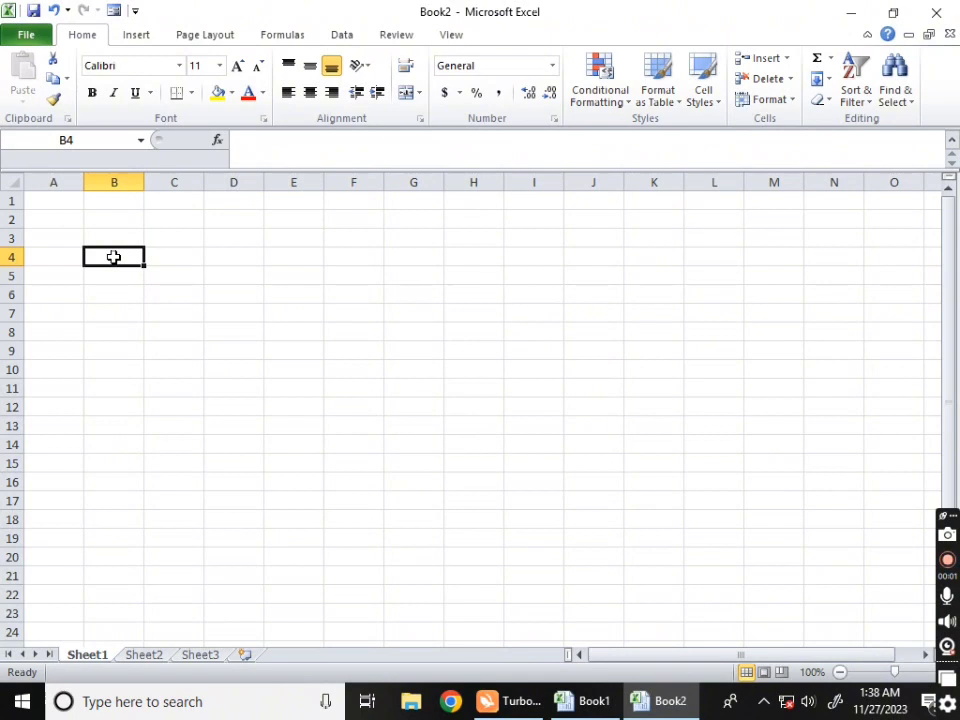
type("45576577")
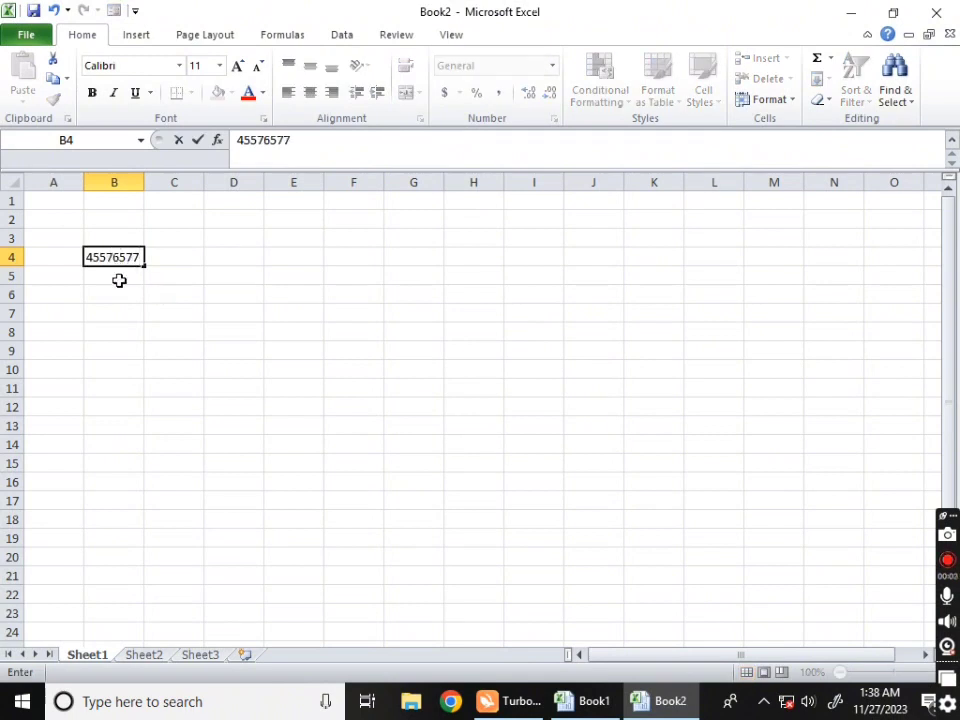
key("Return")
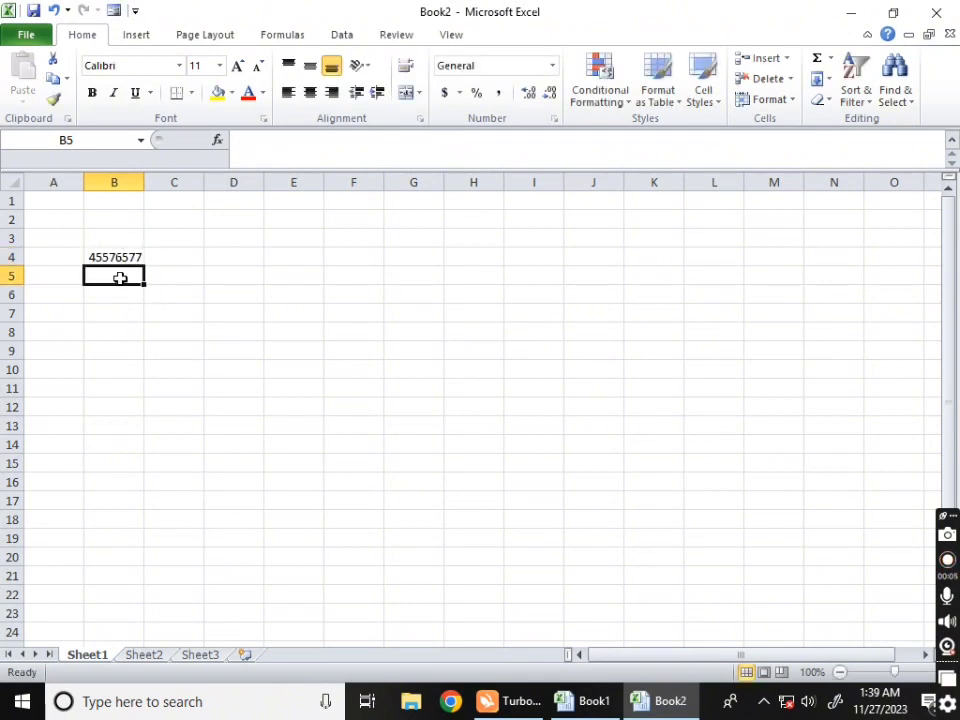
- Get the absolute value of the number in B4 by entering =ABS(B4) in cell B5
type("=ab")
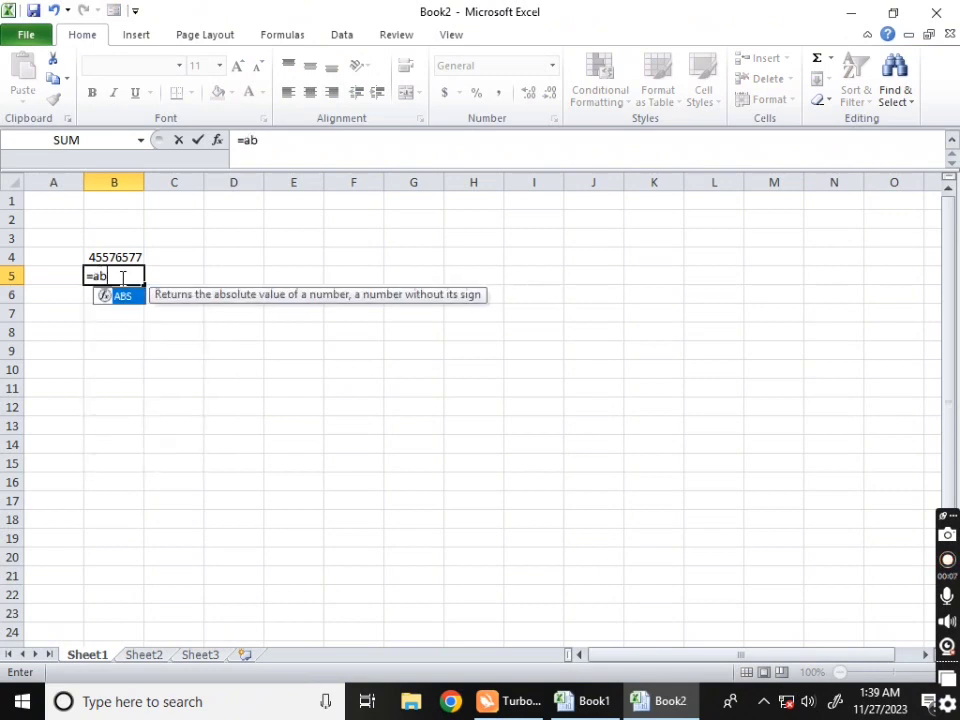
type("s(")
left_click(135, 257)
type(")")
key("Return")
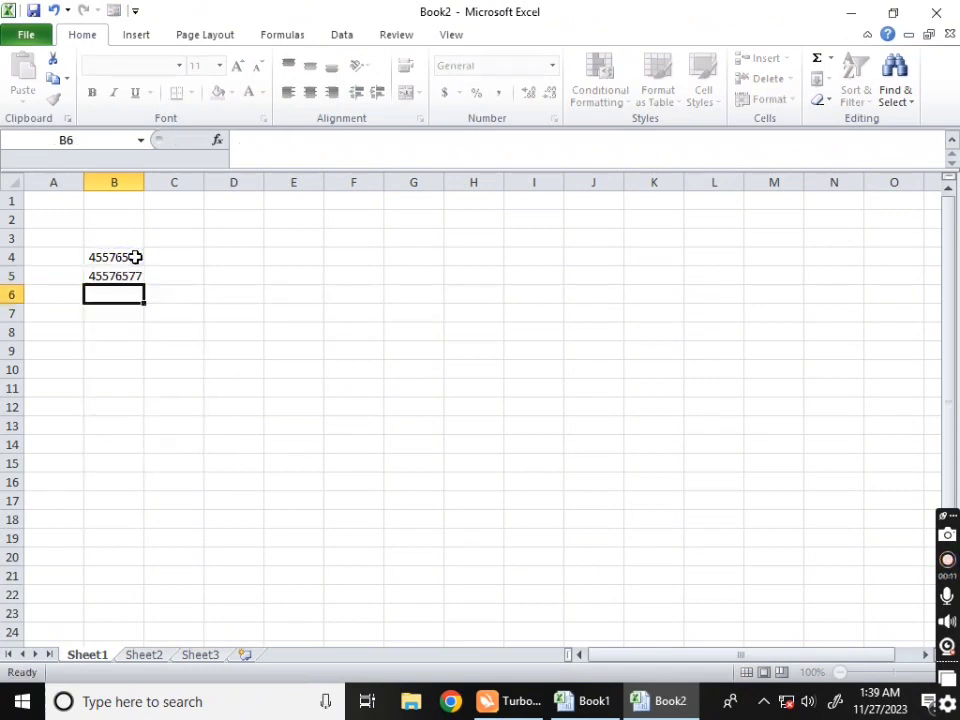
- Delete the number and the ABS formula by clearing the range B4 to C7
left_click_drag(102, 259, 154, 306)
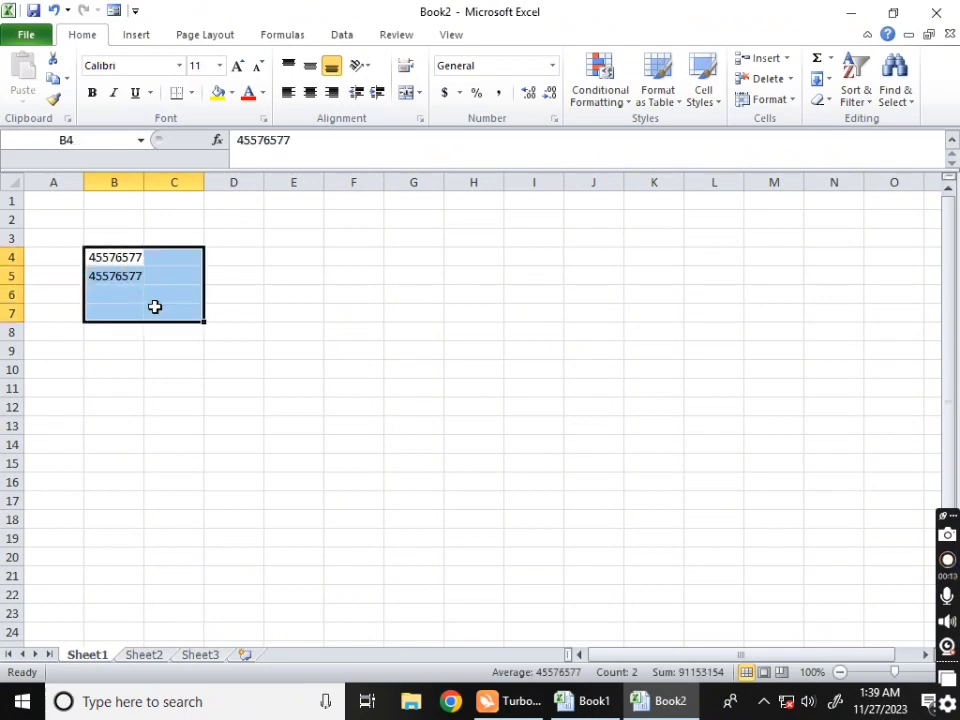
key("Delete")
- Enter the heading "obtain marks" in cell A5 and wrap its text within the cell
left_click(60, 278)
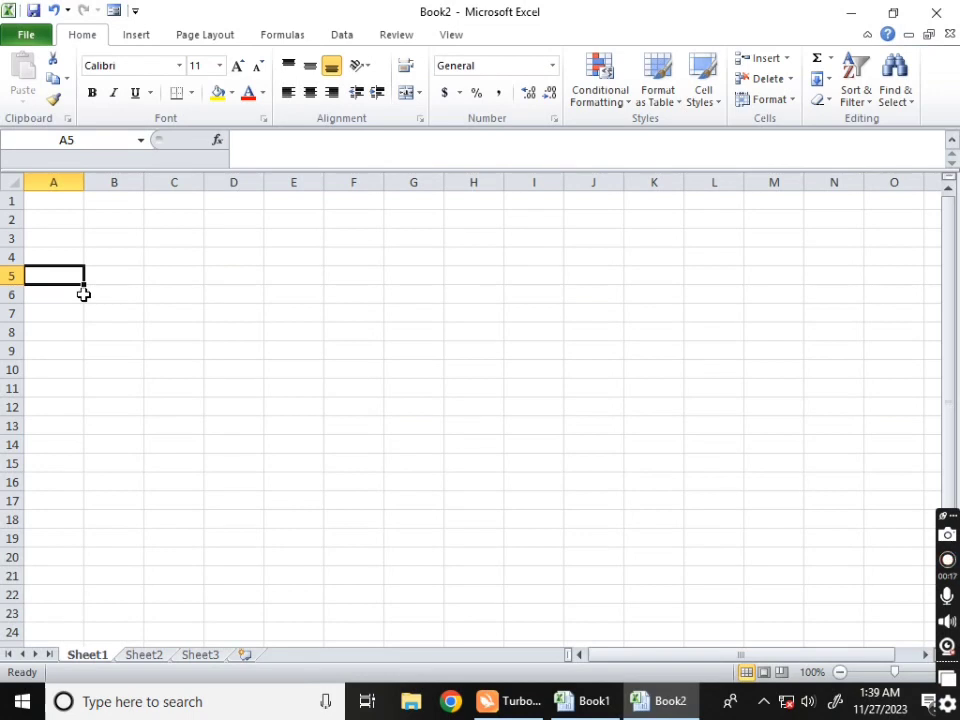
type("obtain marks")
left_click(59, 337)
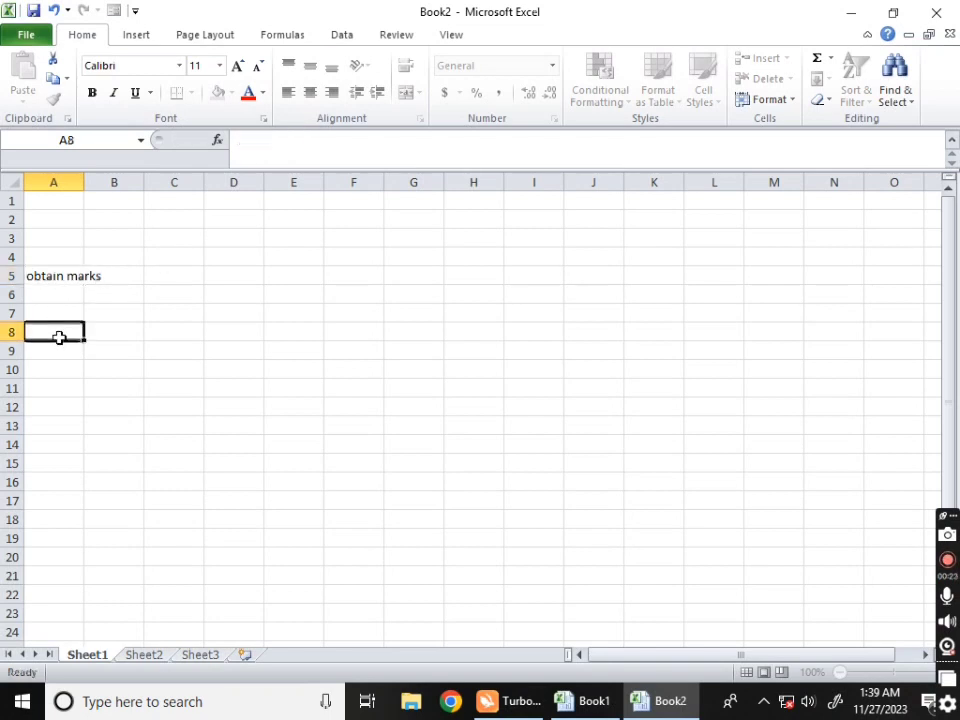
left_click(51, 276)
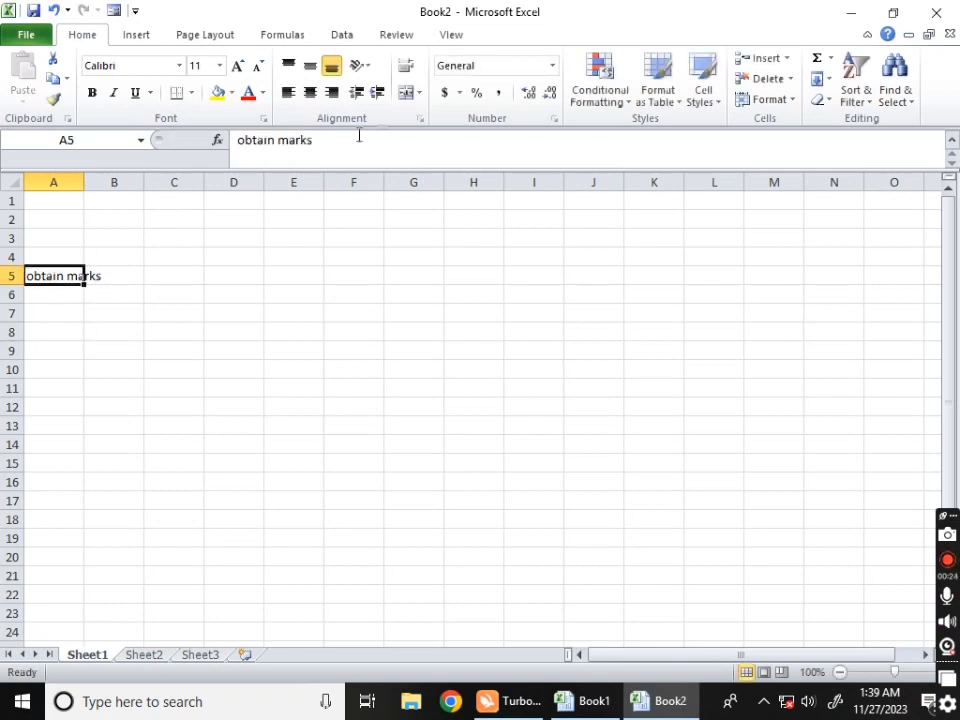
left_click(407, 68)
- Enter the heading "total marks" in cell B5 and wrap its text within the cell
left_click(118, 279)
type("total marks")
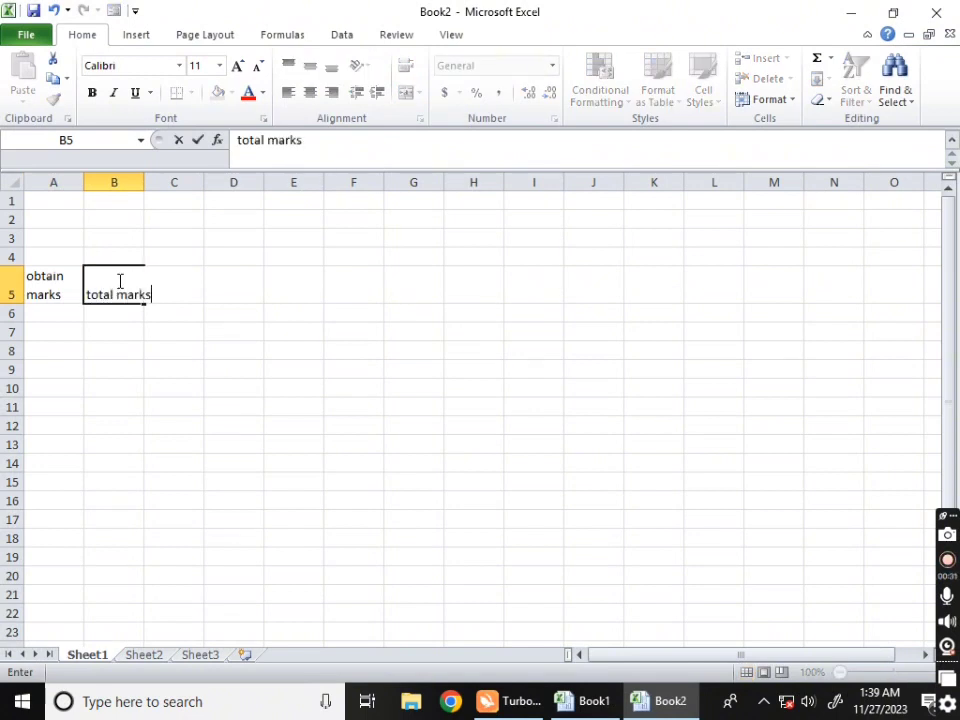
left_click(191, 366)
left_click(114, 285)
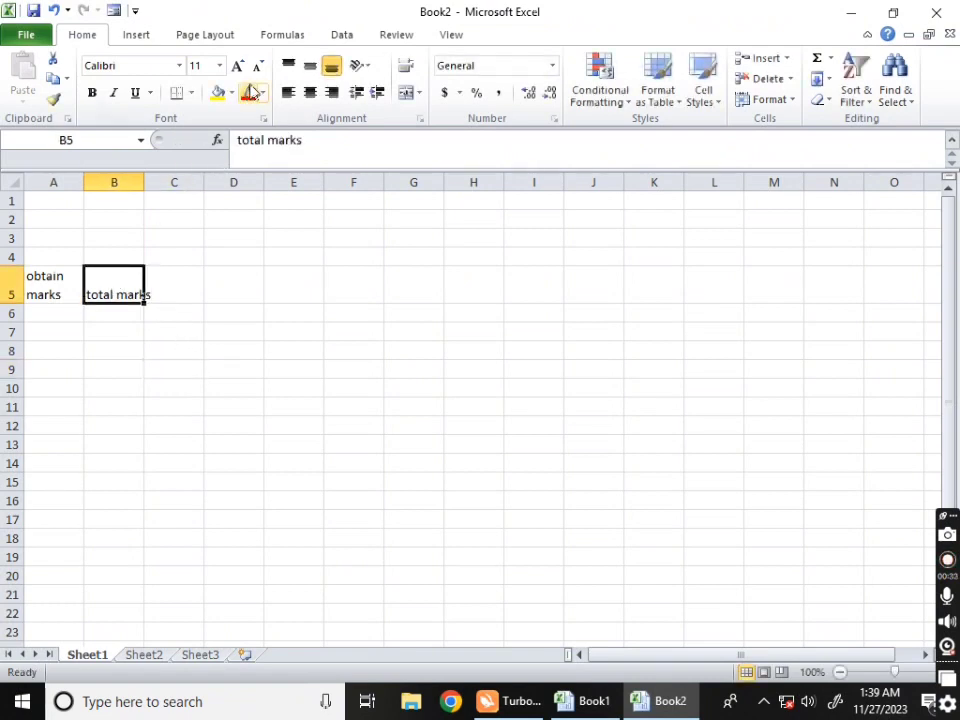
left_click(405, 66)
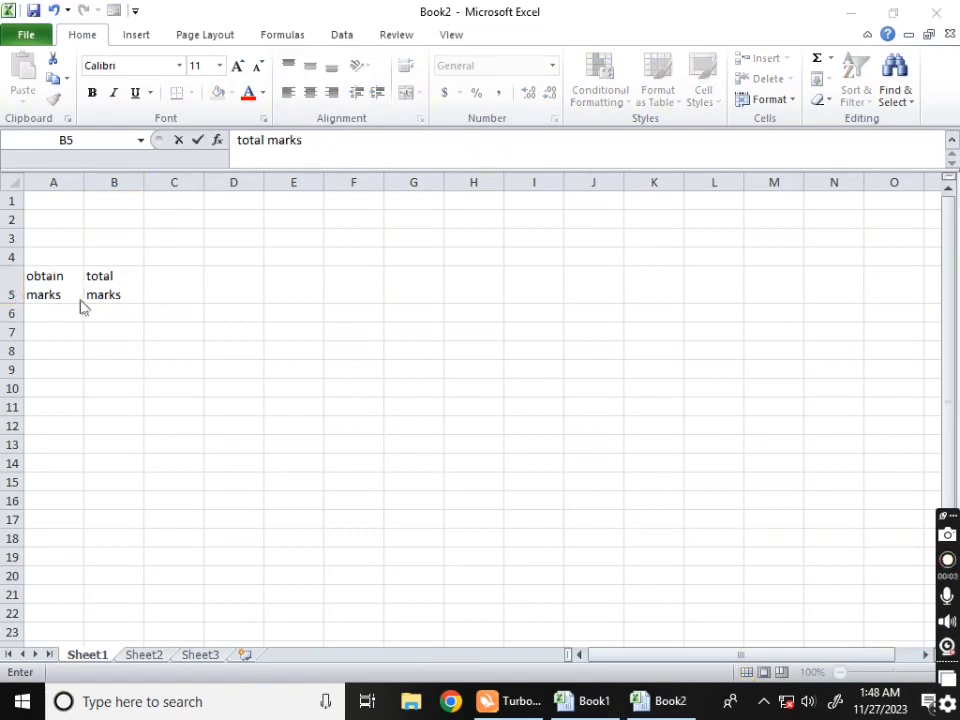
- Enter the label "average" in cell A8
left_click(40, 351)
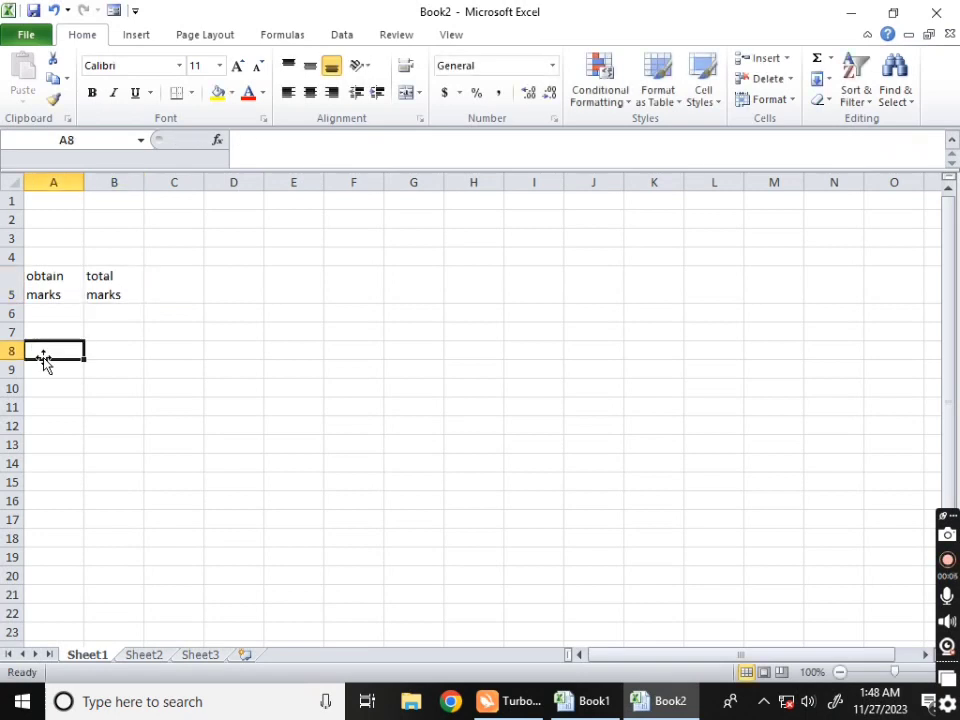
type("ave")
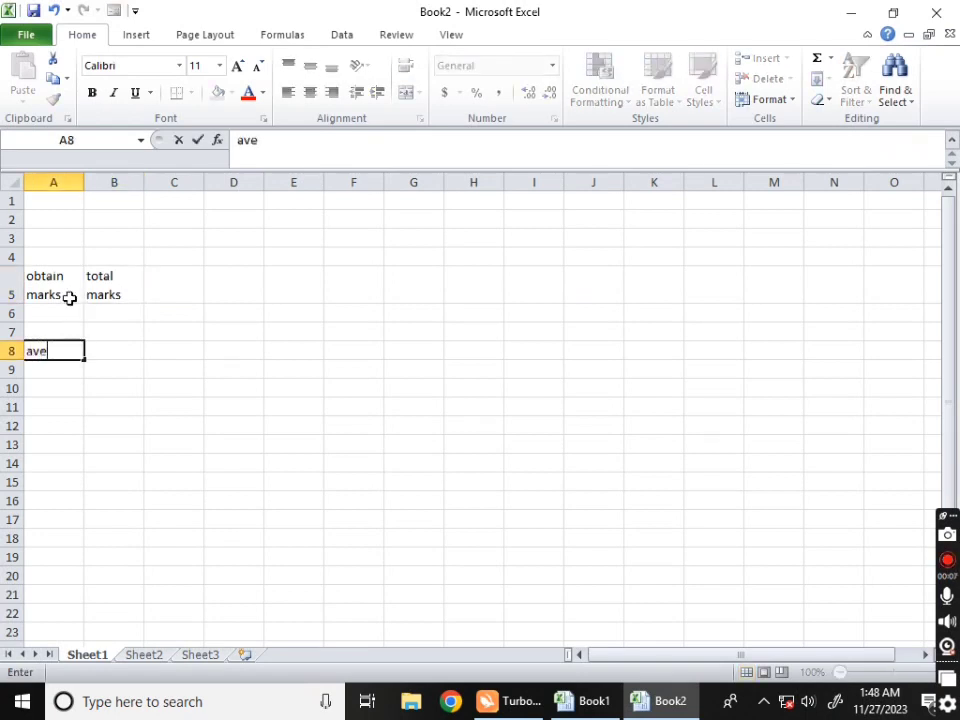
type("rage")
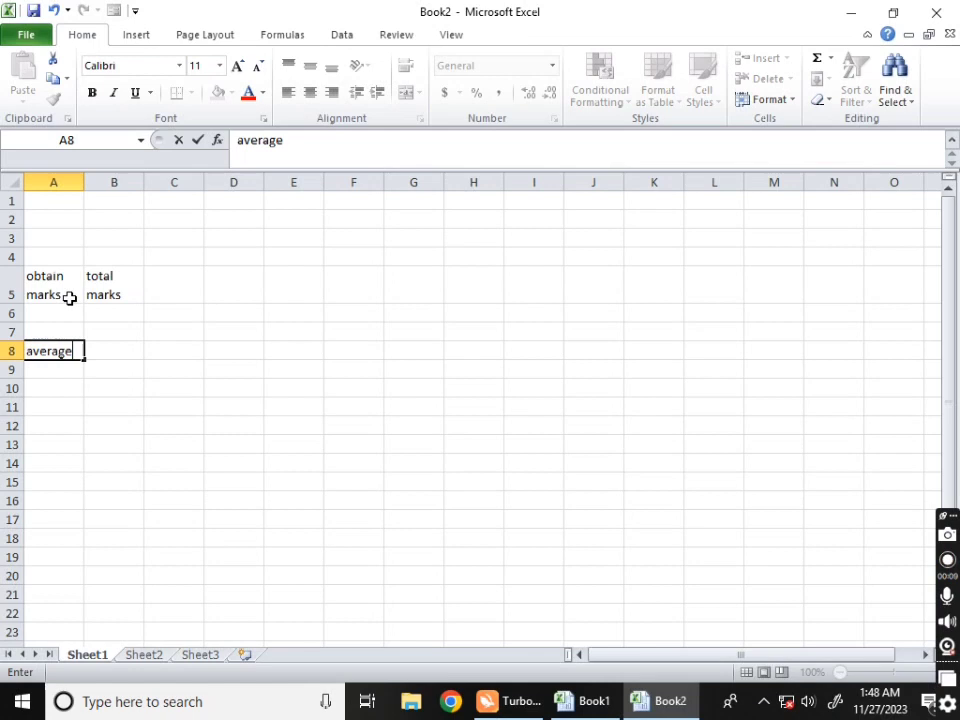
left_click(121, 350)
- Enter 560 as the obtained marks in cell A6 and 1100 as the total marks in cell B6
left_click(57, 310)
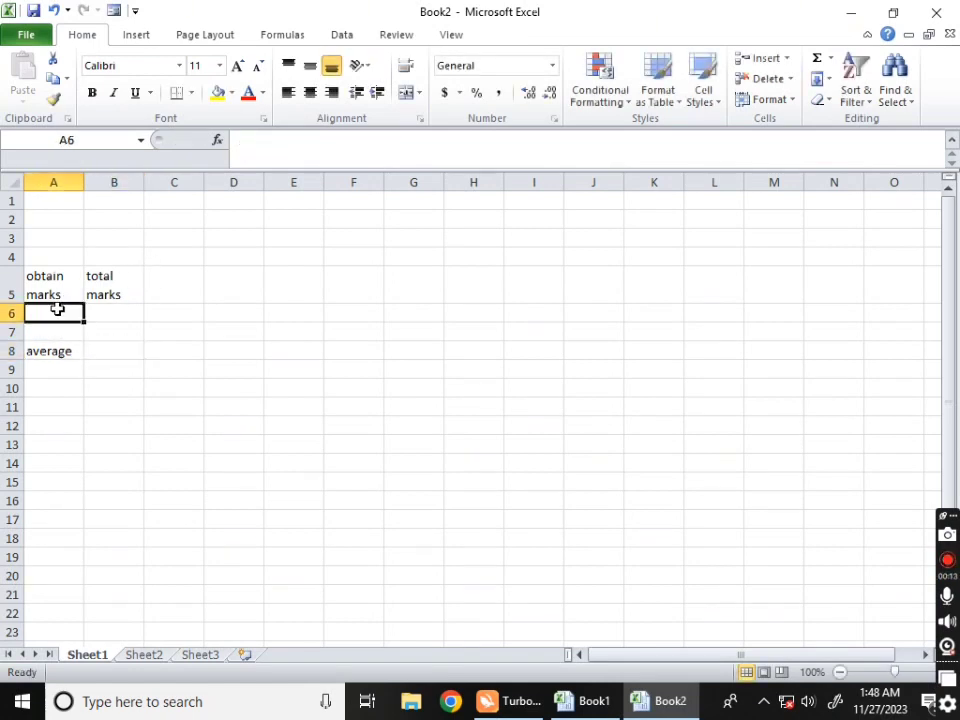
type("560")
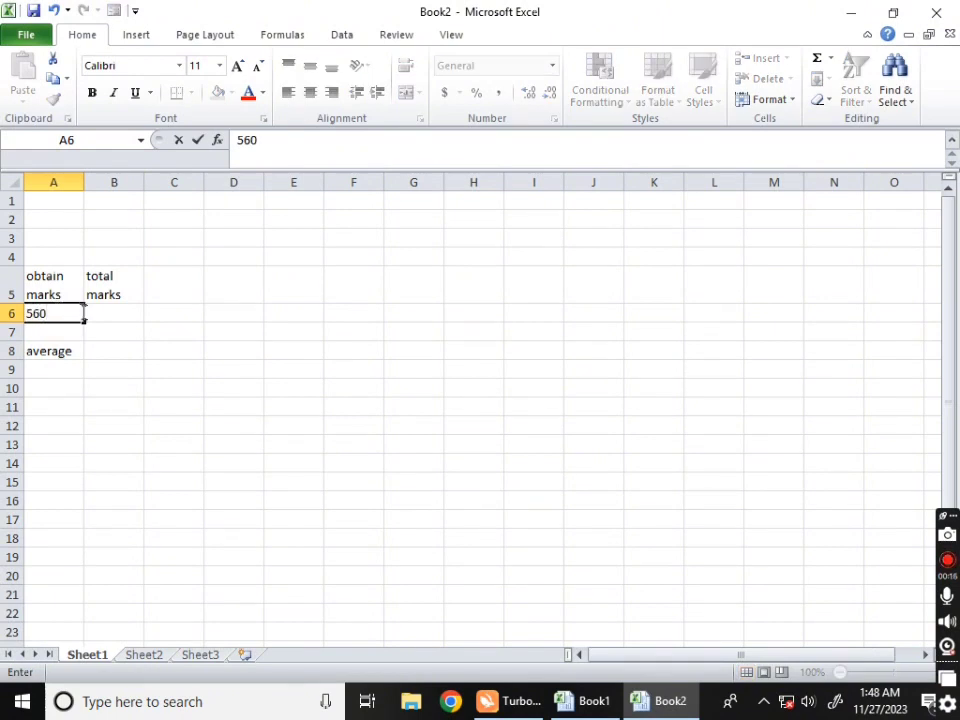
left_click(117, 318)
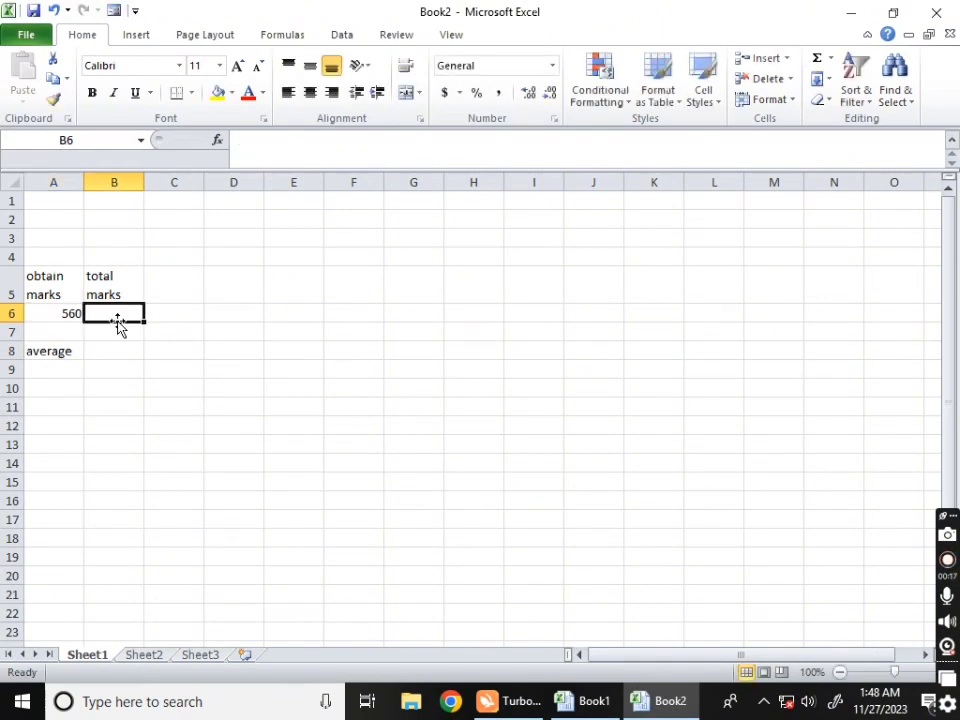
type("1100")
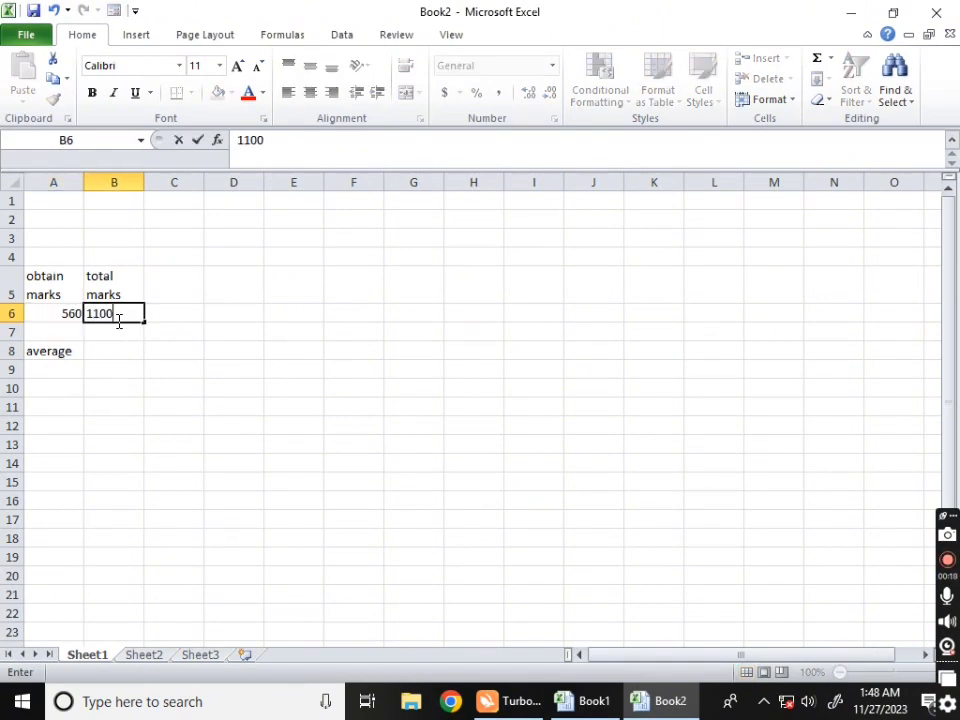
- Calculate the percentage of marks obtained by entering =A6*100/B6 in cell B8, beside the average label
left_click(116, 351)
type("=")
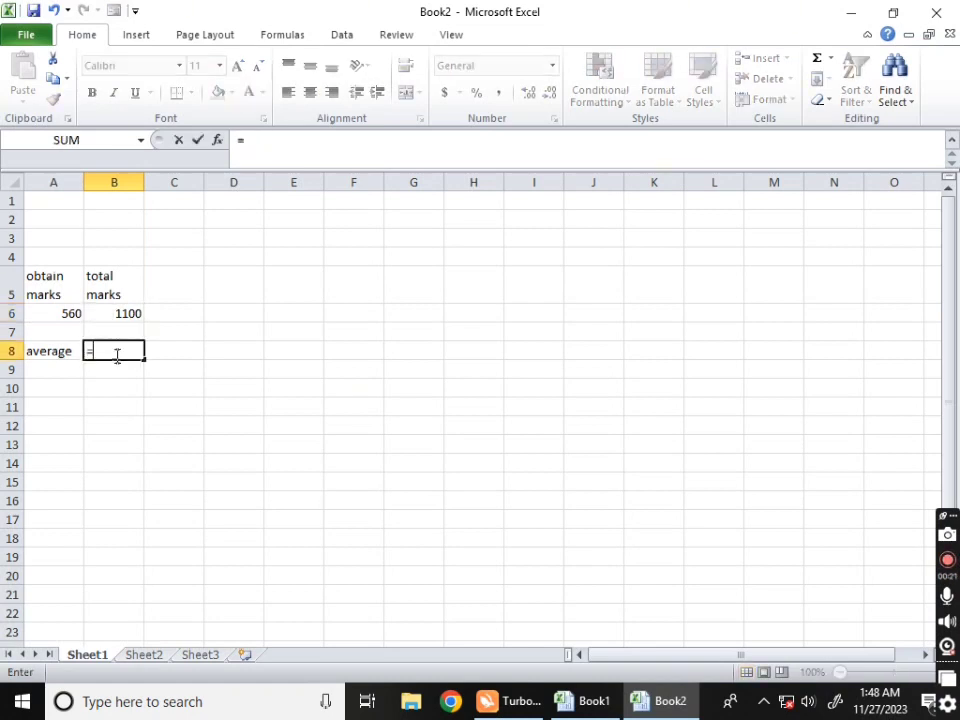
left_click(71, 315)
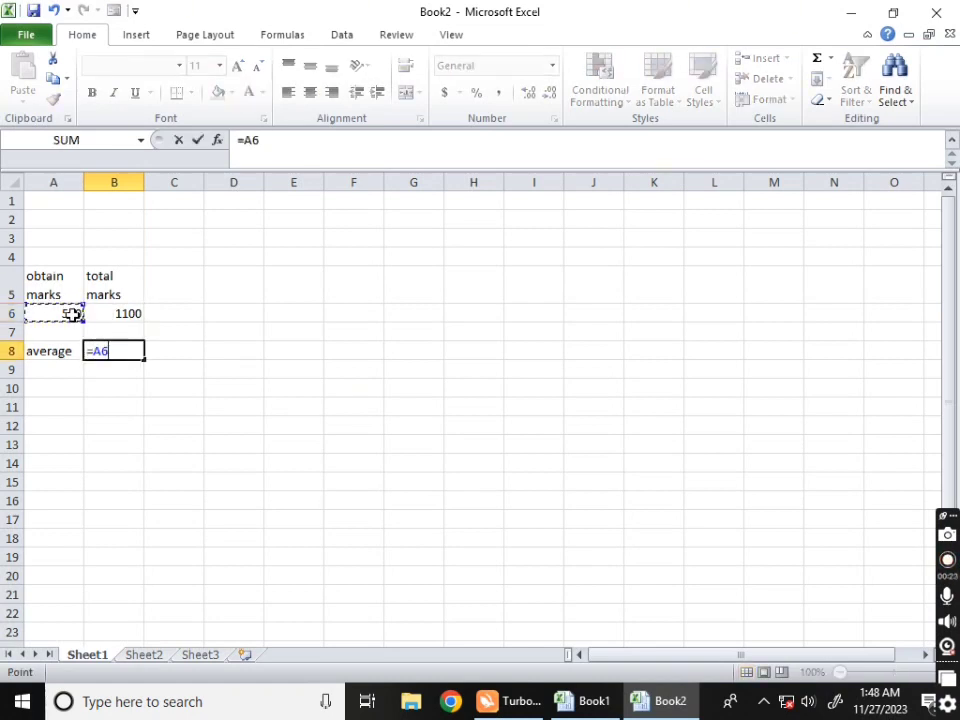
type("8")
key("BackSpace")
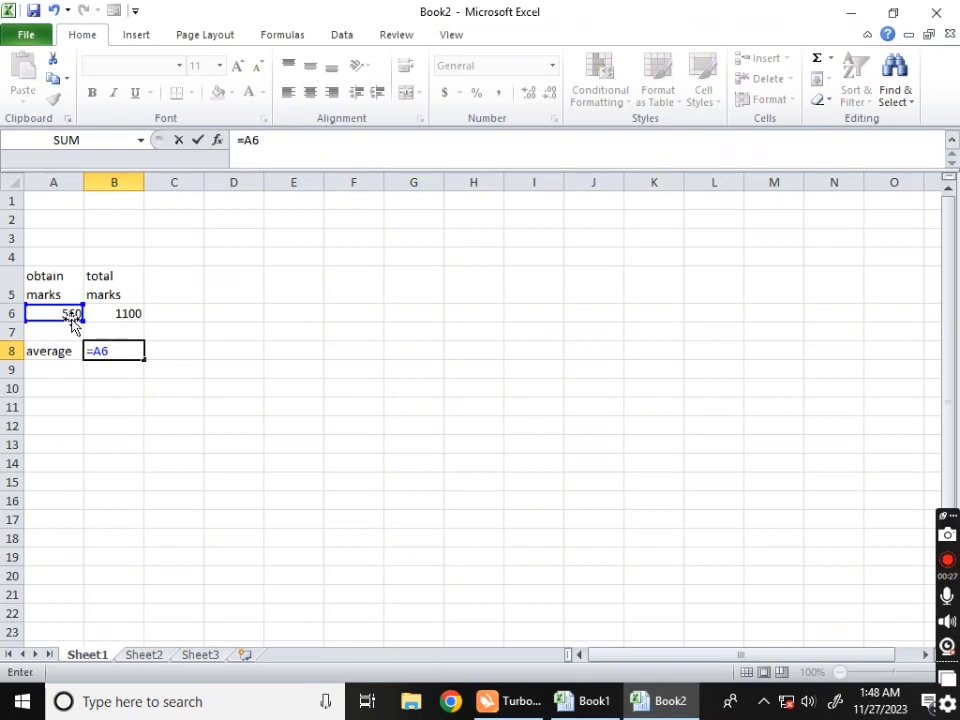
type("*1")
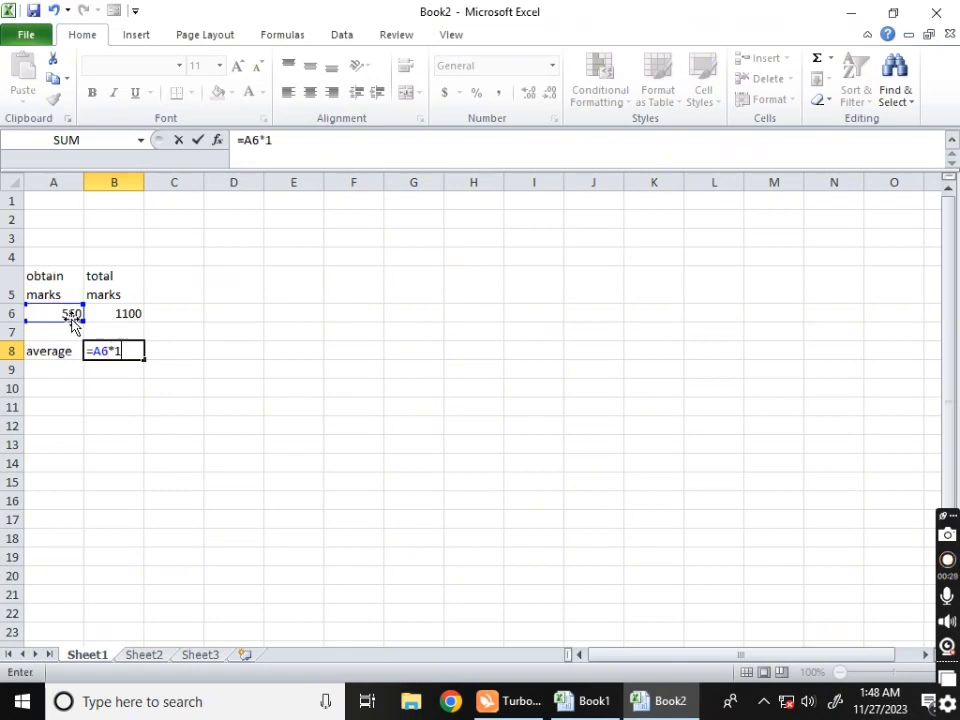
type("00/")
left_click(104, 318)
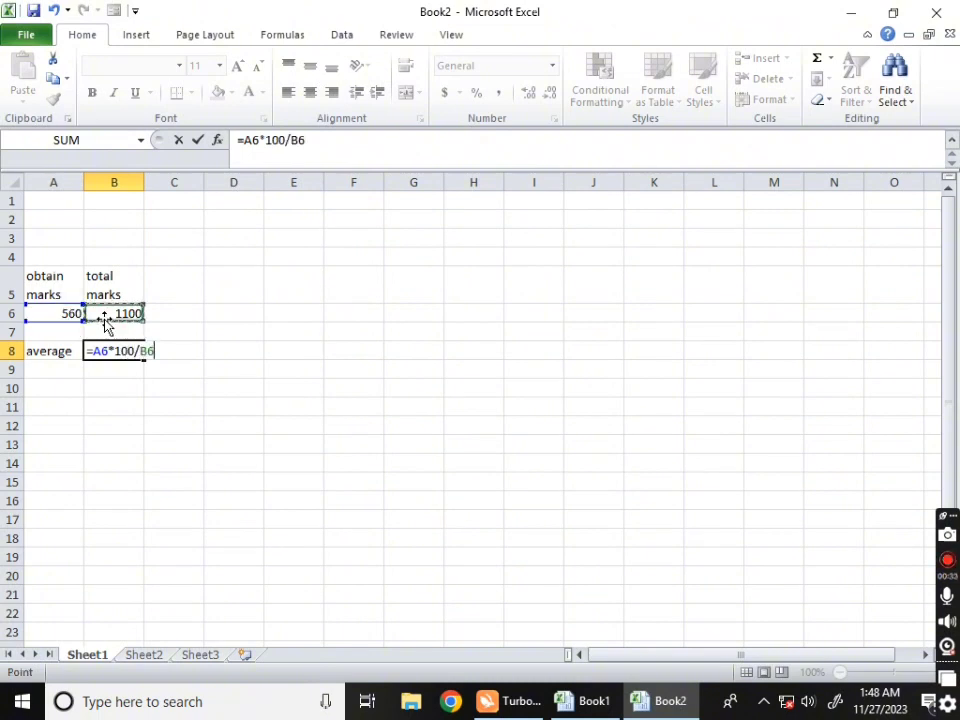
key("Return")
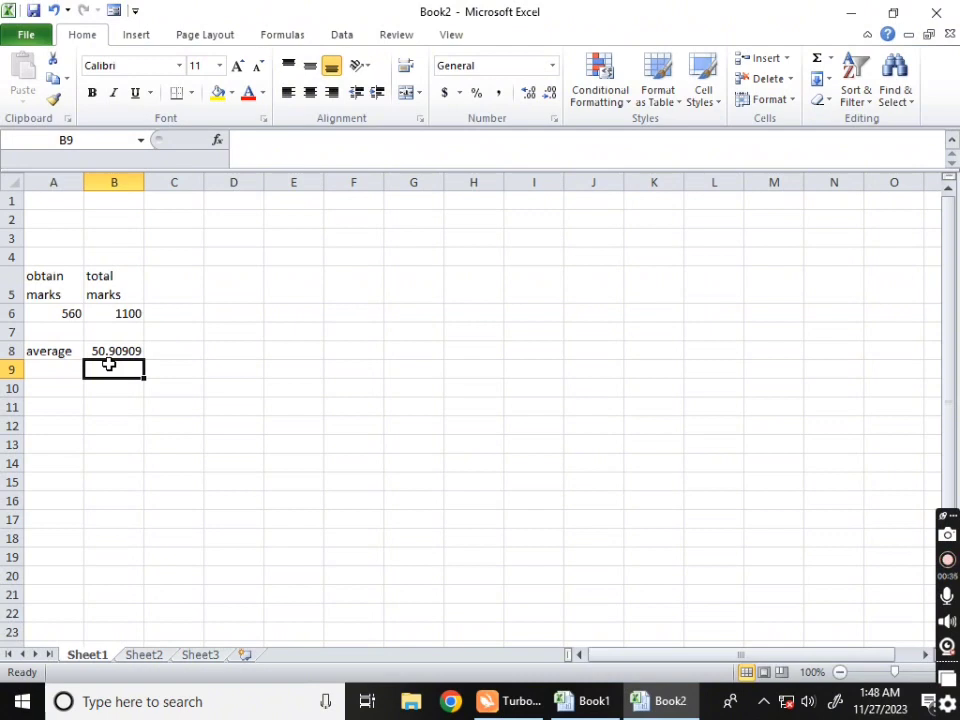
- Delete the marks table and its average formula by clearing the range A4 to C9
left_click_drag(39, 256, 155, 373)
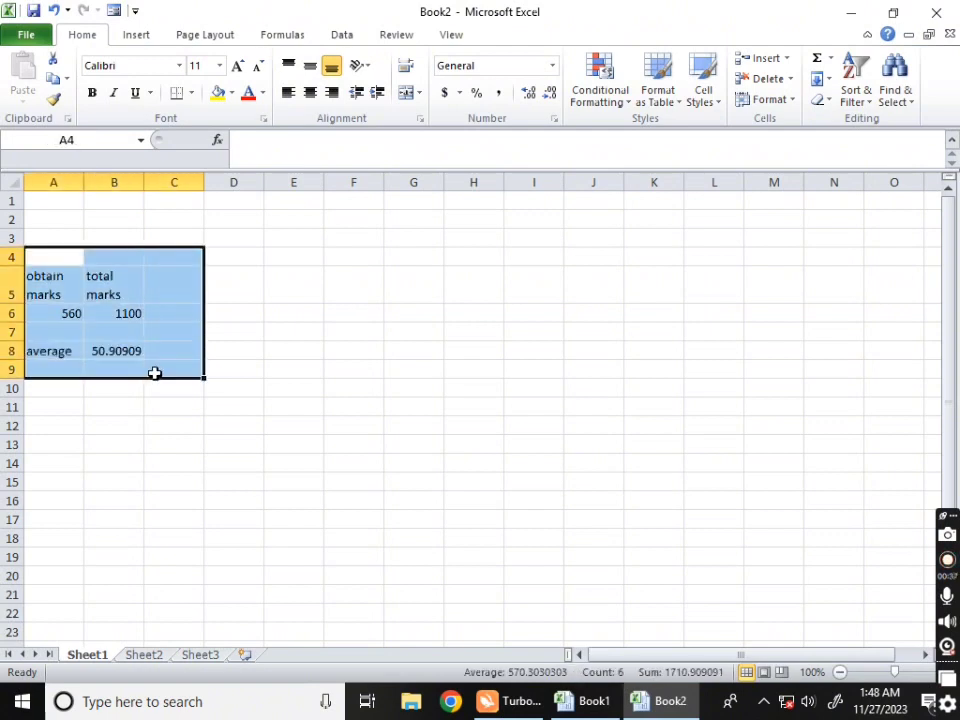
key("Delete")
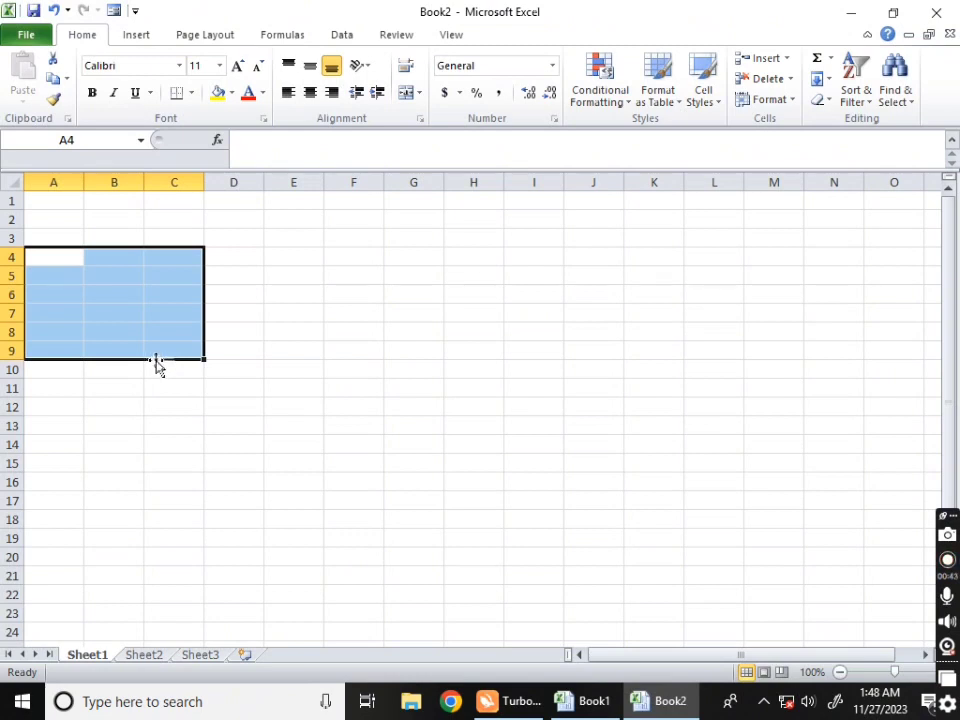
- Enter one sample first name in cell A6 and a second one in cell B6, both in lowercase
left_click(73, 296)
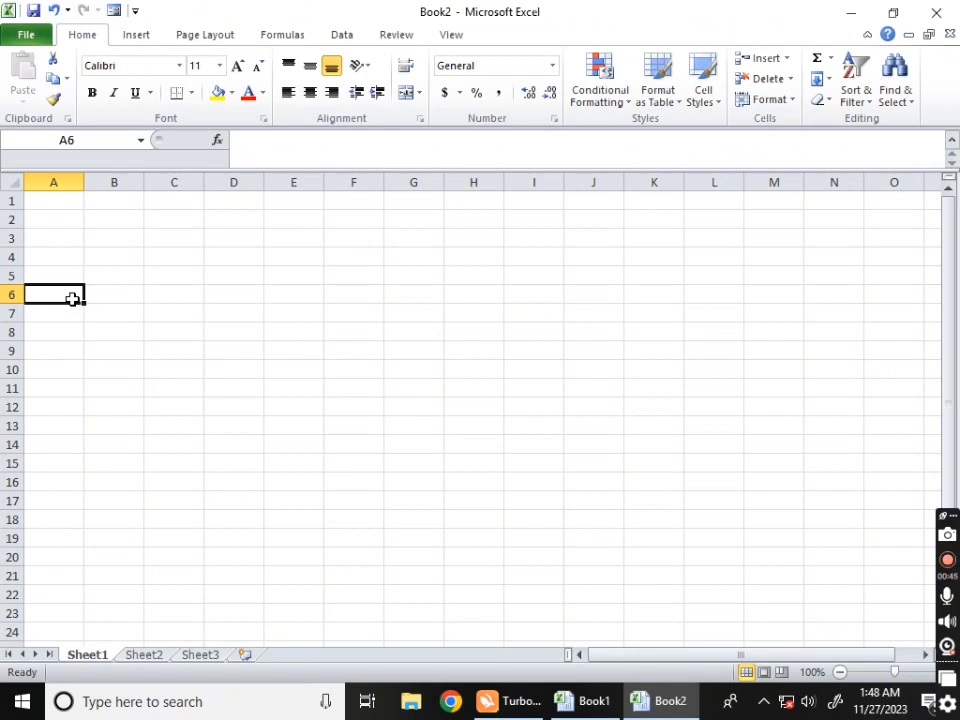
type("san")
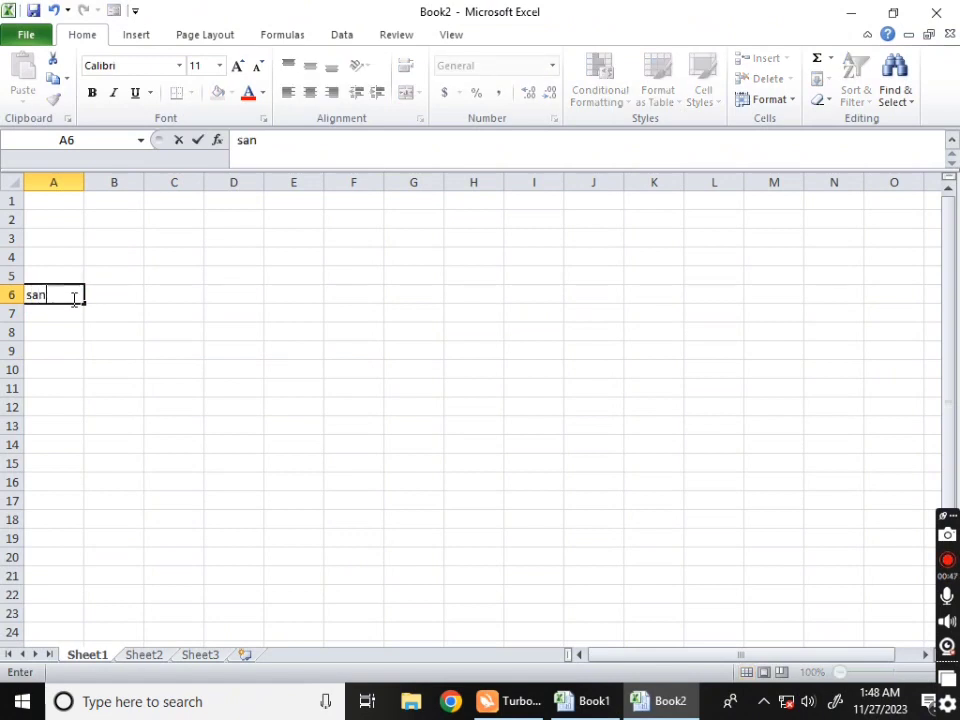
type("a")
left_click(120, 289)
type("non")
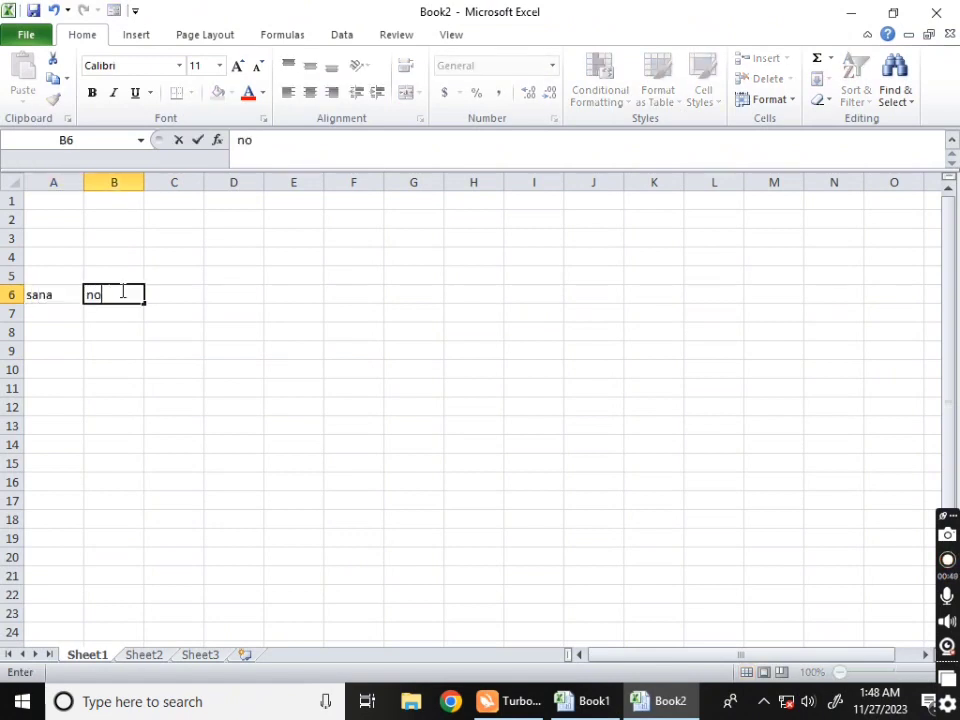
key("BackSpace")
type("man")
key("Return")
- Join the two names into one text string in cell B9 with the formula =CONCATENATE(A6,B6)
key("Return")
key("Return")
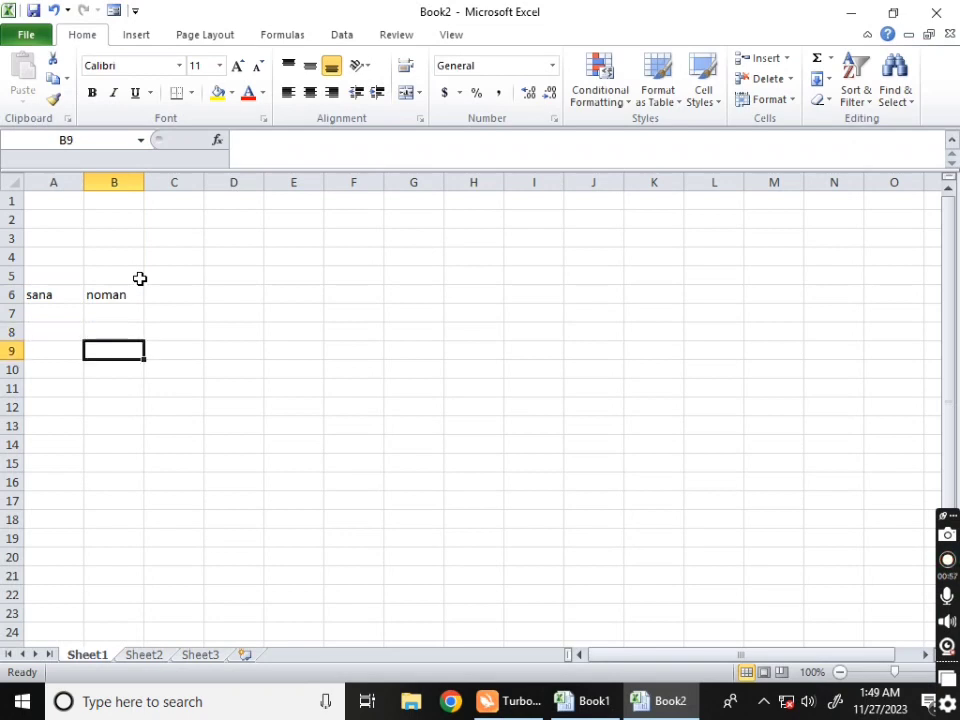
type("=con")
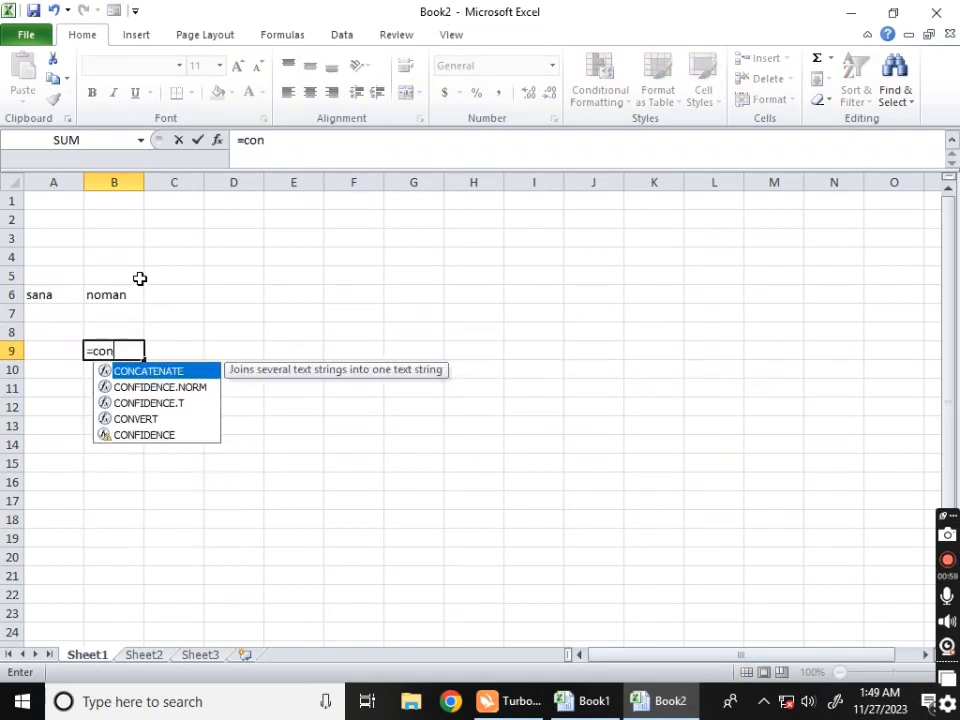
type("catenate")
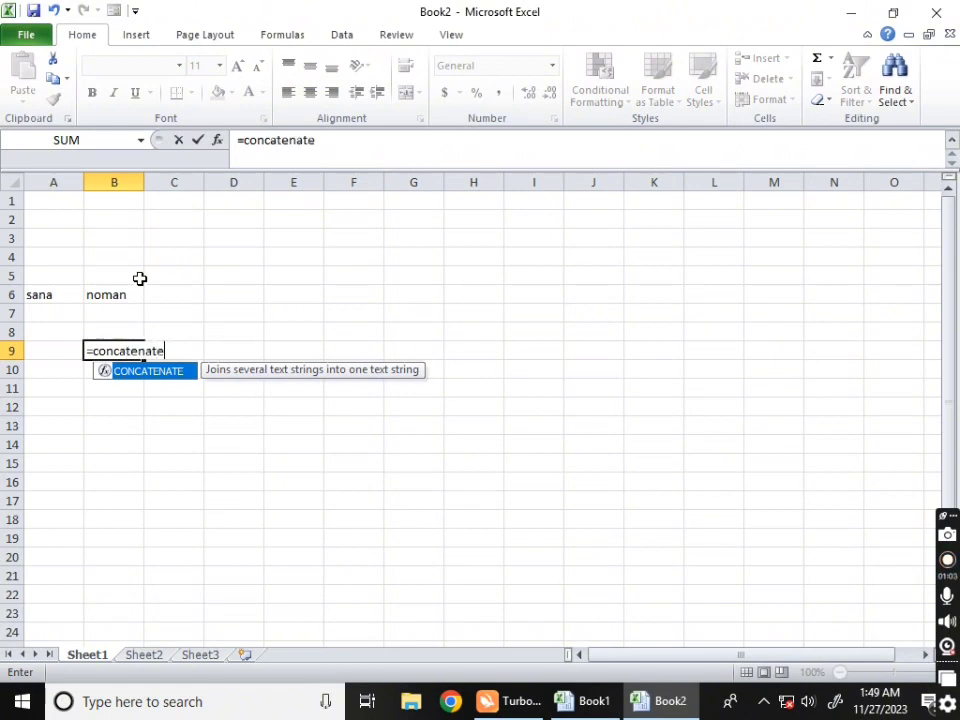
type("(")
key("Up")
key("Up")
key("Up")
key("Left")
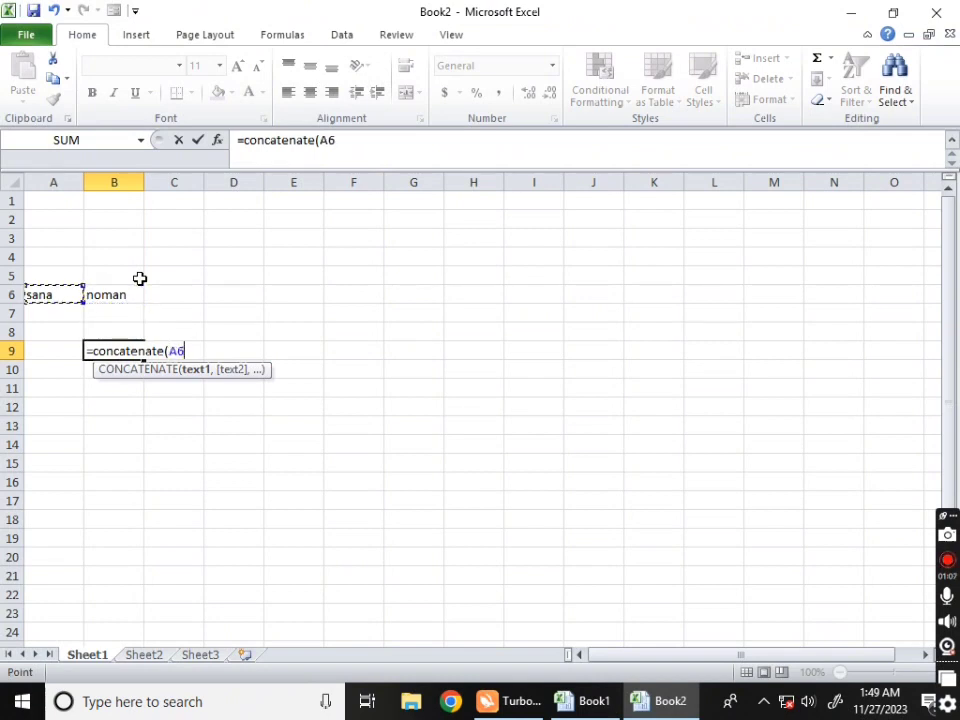
type(",")
key("Up")
key("Up")
key("Up")
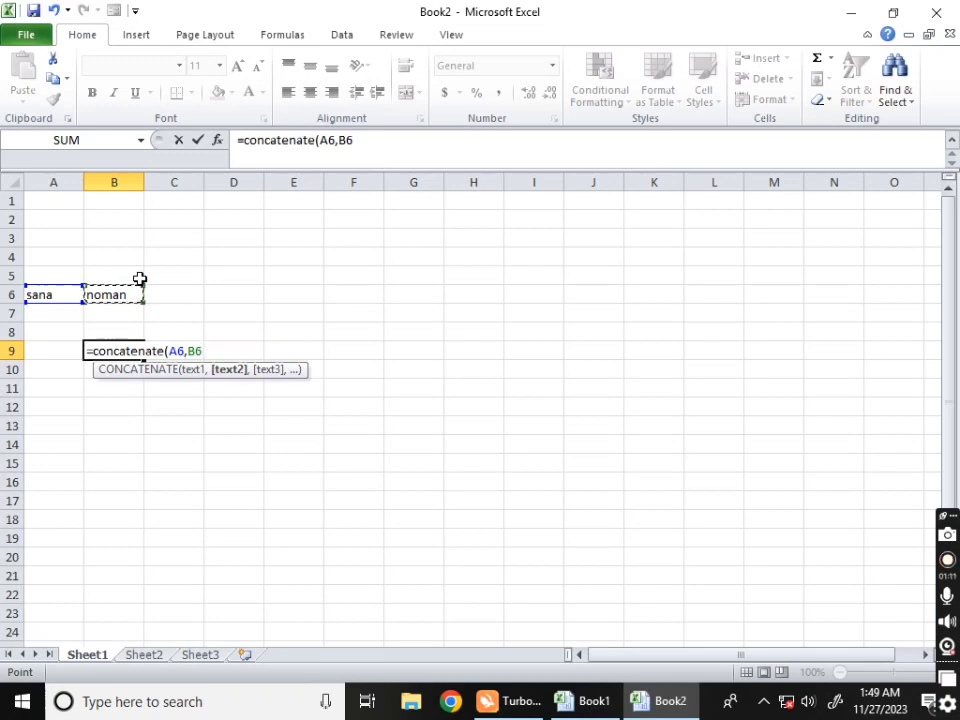
type(")")
key("Return")
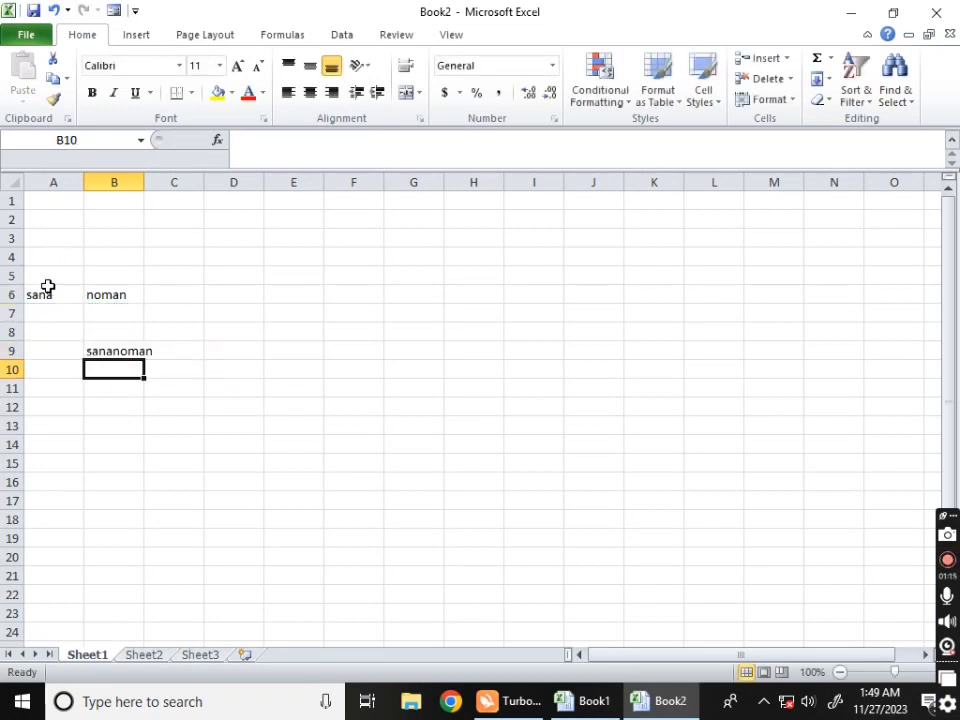
- Clear the contents of the whole worksheet, removing the names and the joined text
key("ctrl+a")
key("Delete")
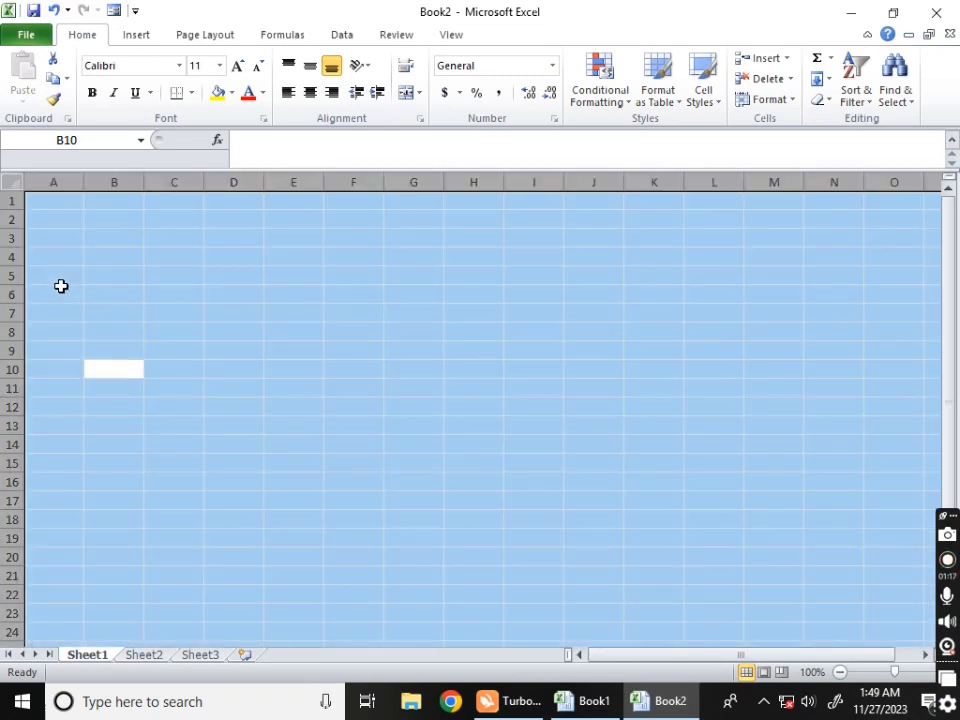
key("Down")
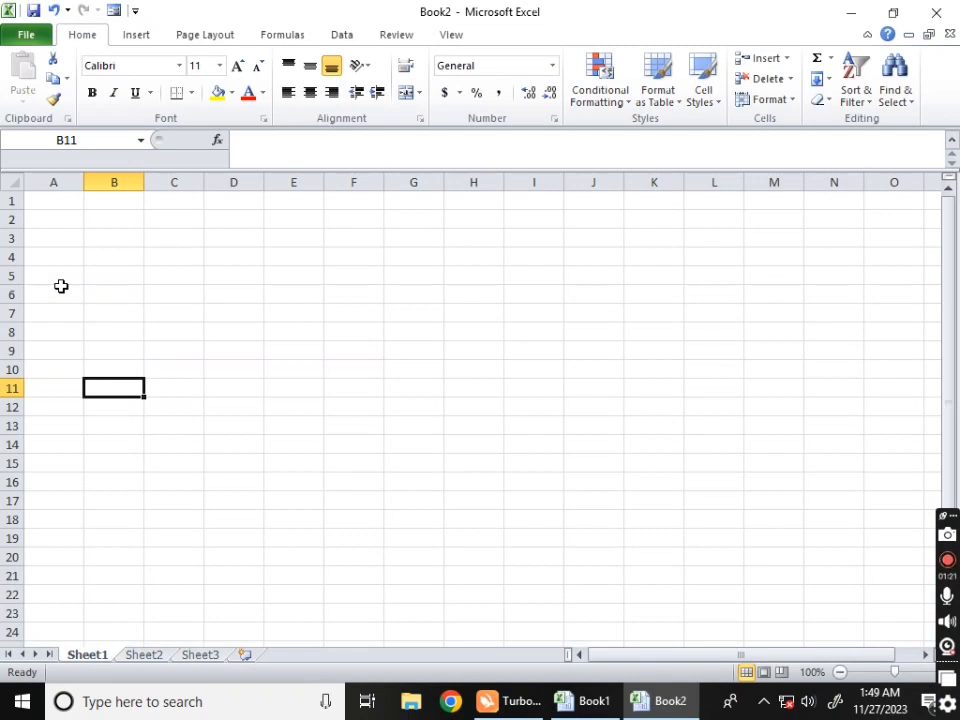
- Enter 34 in cell B11 and leave the adjacent cell C11 empty
type("34")
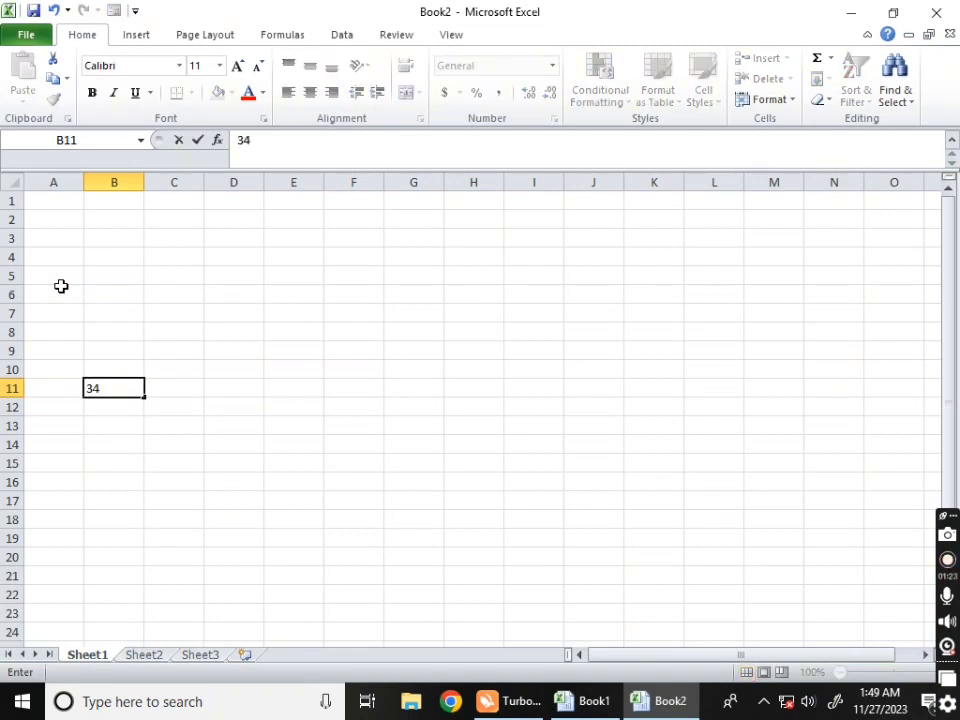
key("Tab")
type("5")
key("BackSpace")
- Repeat the number in B11 twice by entering =REPT(B11,2) in cell C13
key("Down")
key("Down")
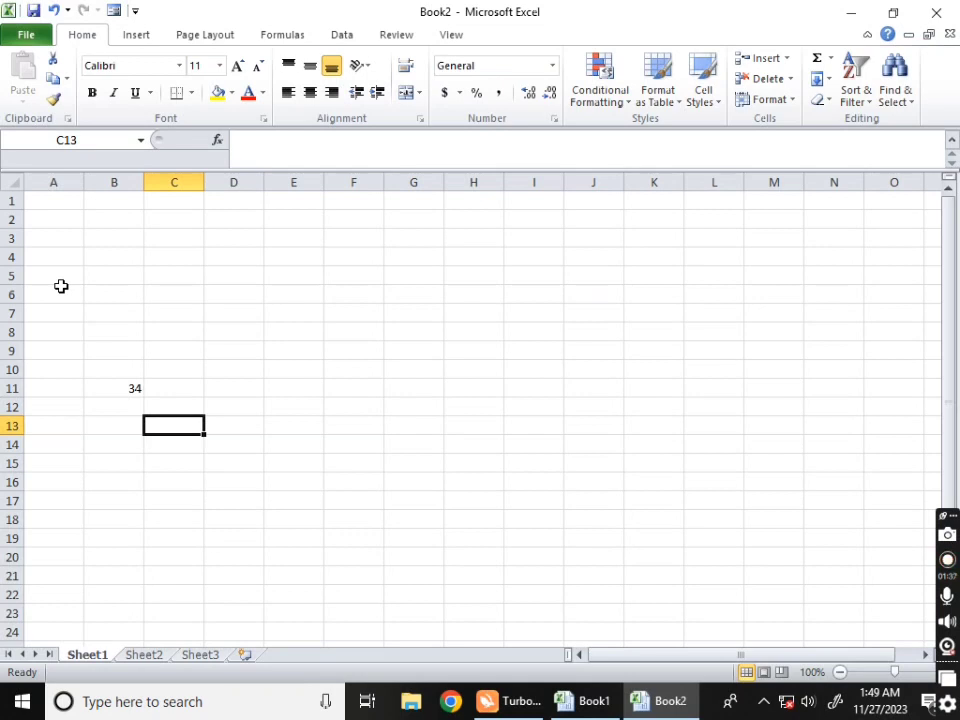
type("=rep")
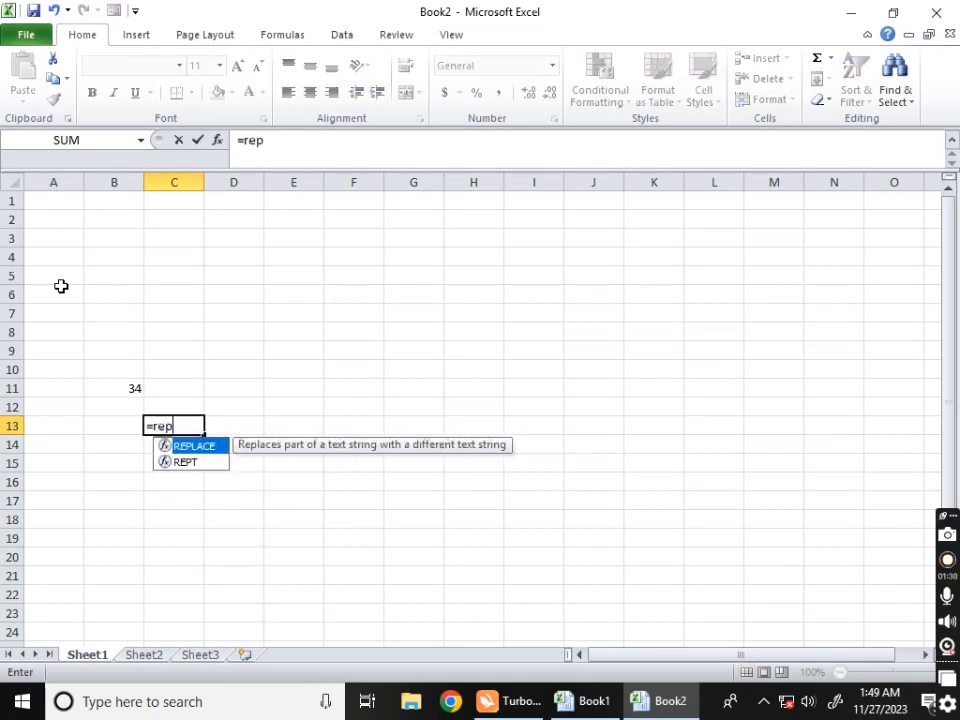
type("t(")
key("Up")
key("Up")
key("Left")
type(",")
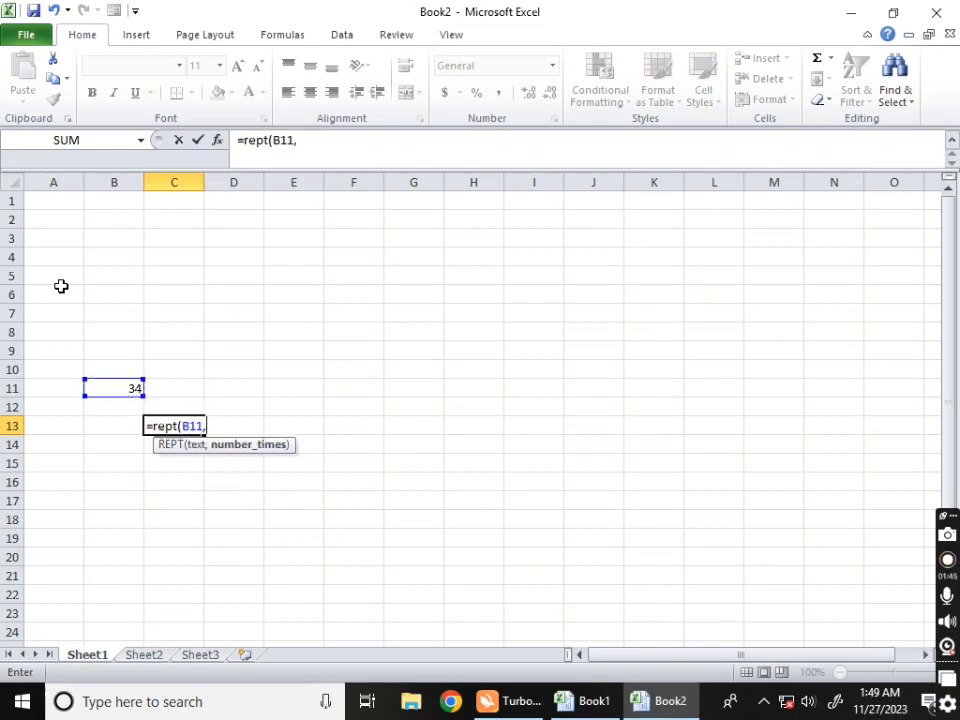
type("2)")
key("Return")
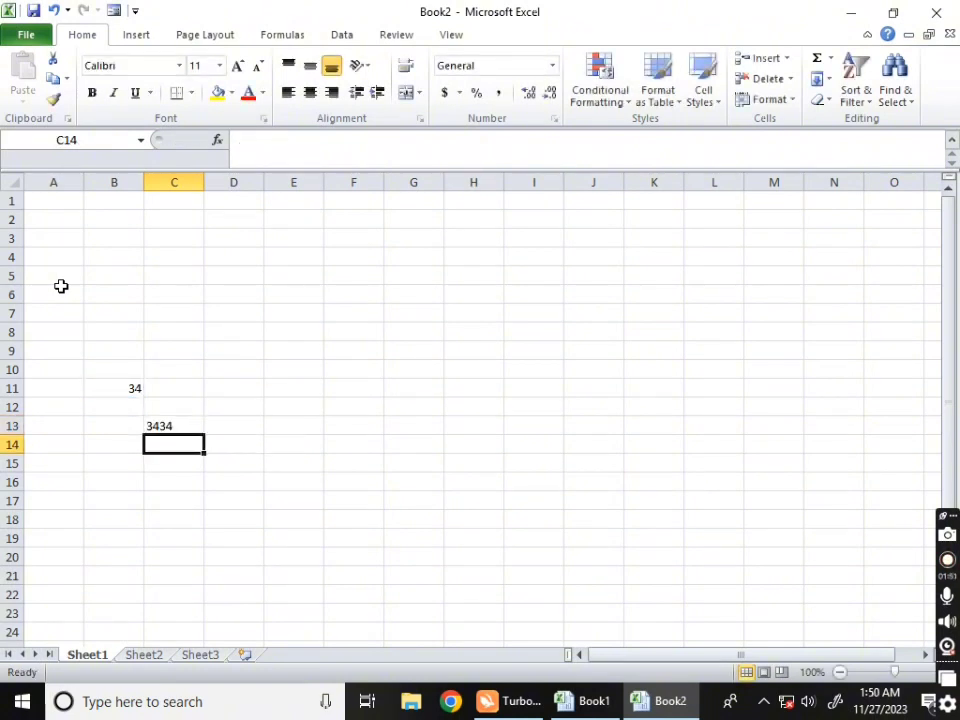
- Replace the formula in cell C13 with =REPT(B11,5) to repeat the number five times
key("Up")
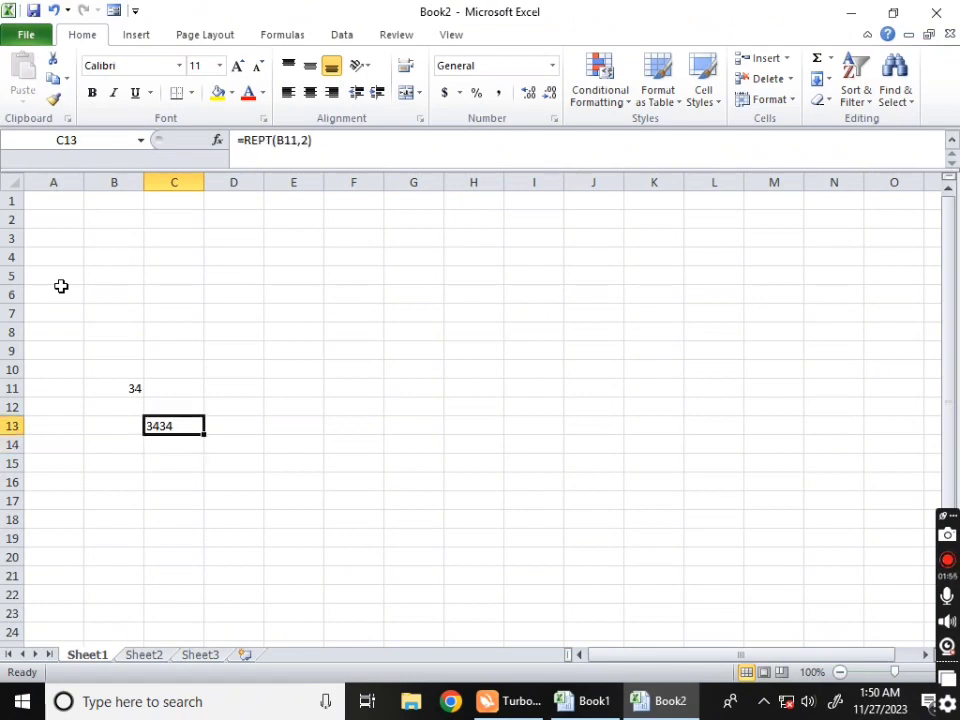
key("F2")
type("=")
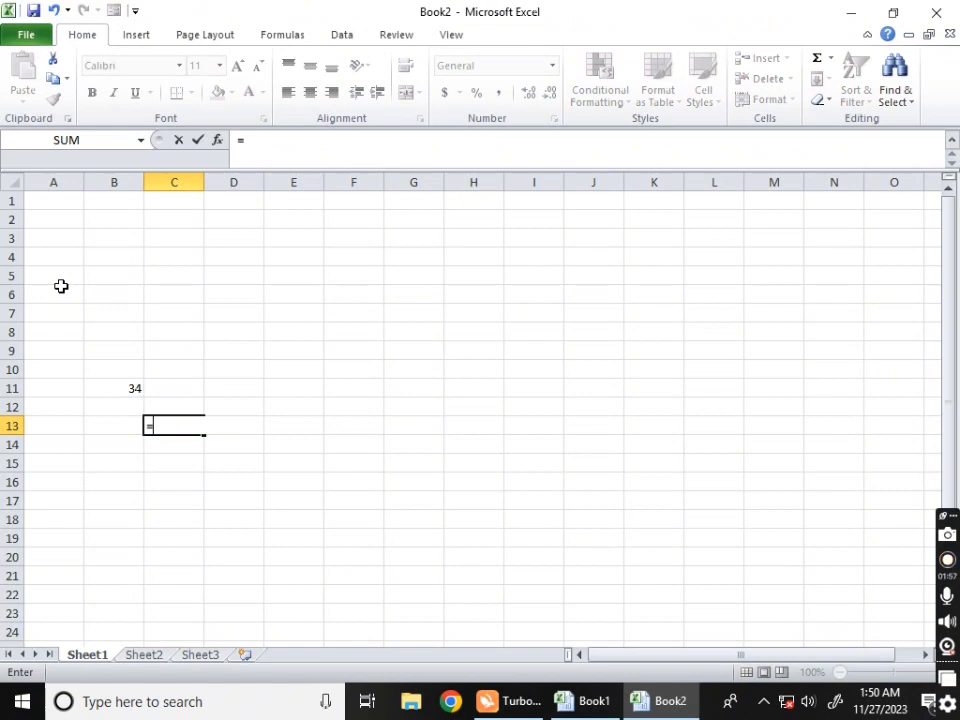
type("re")
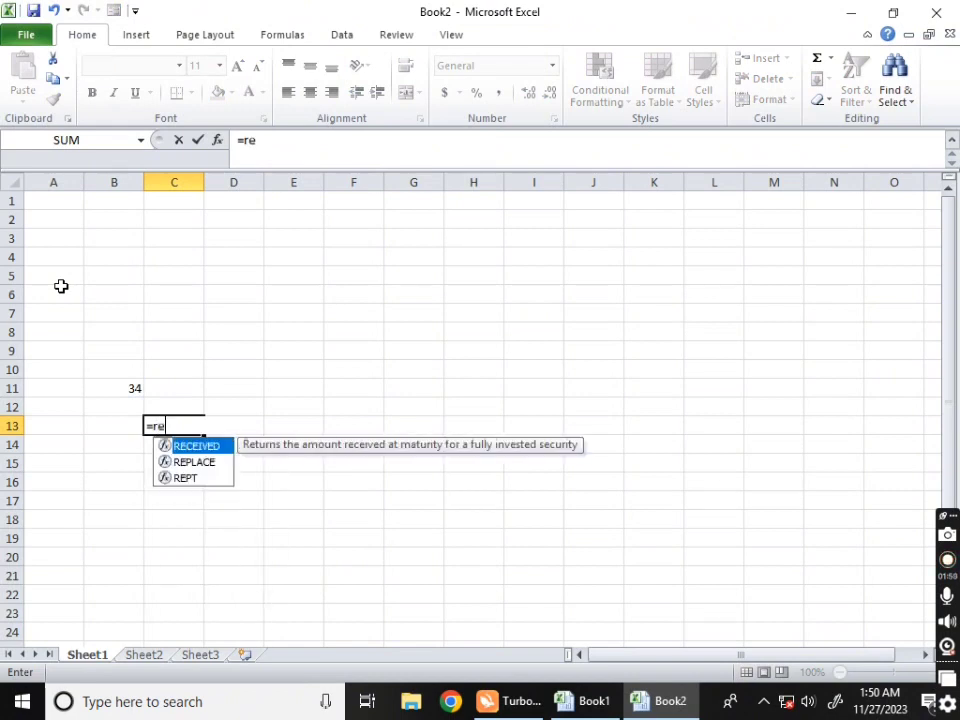
type("pt")
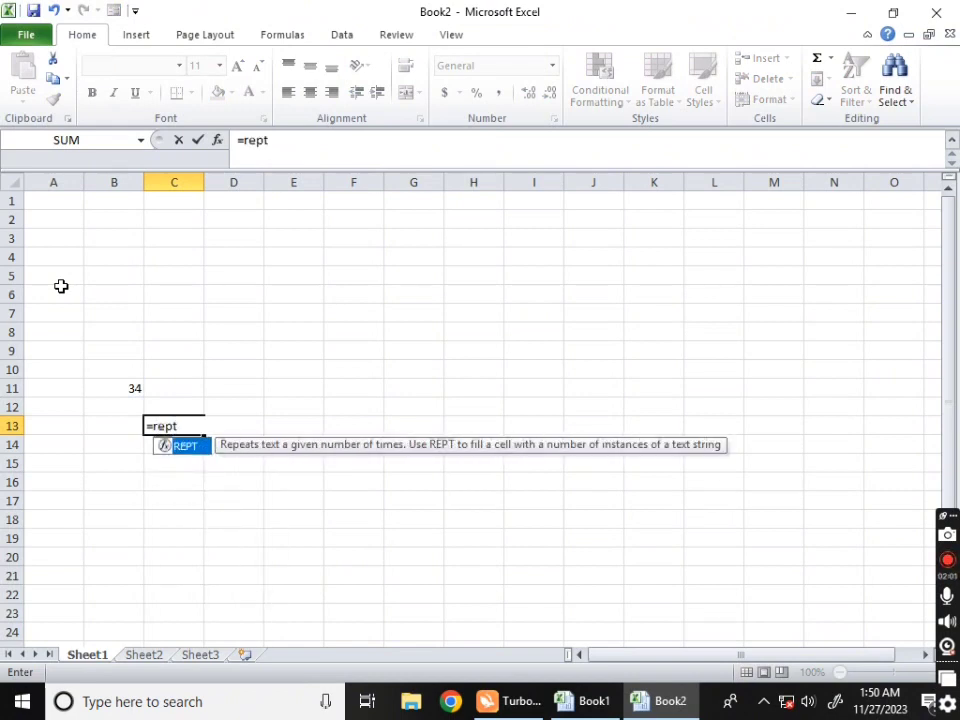
type("(")
key("Left")
key("Up")
key("Up")
type(",")
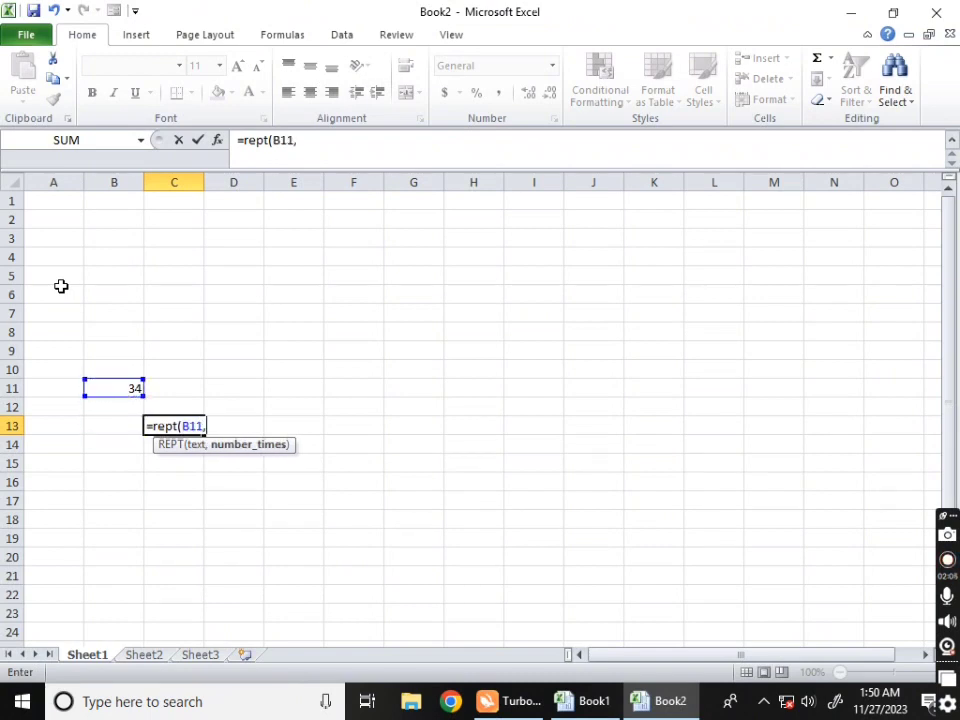
type("5)")
key("Return")
- Delete the repeat example by clearing the range B10 to D16
left_click_drag(120, 366, 253, 495)
key("Delete")
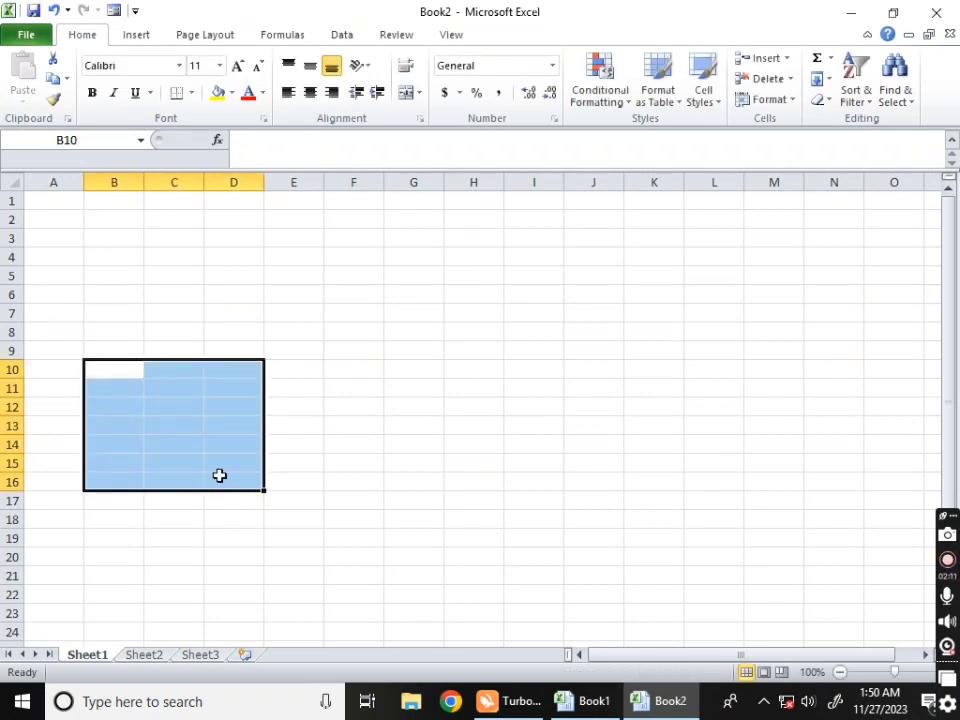
left_click(86, 310)
- Enter the numbers 23, 56, 45, 76 and 34 down column A in cells A6 to A10
left_click(80, 291)
type("23")
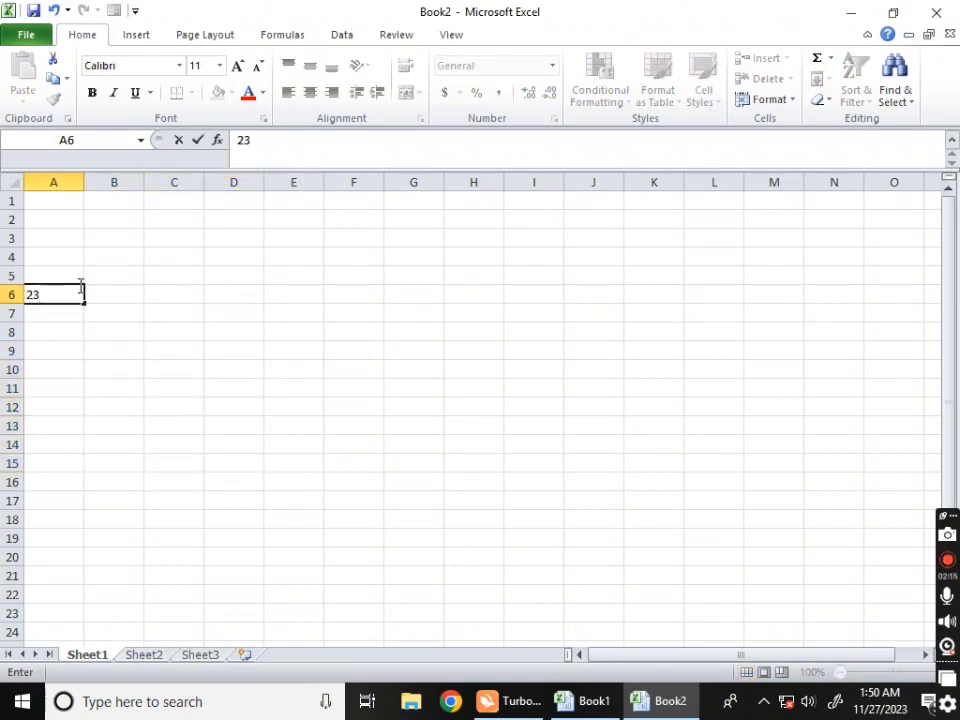
key("Return")
type("56")
key("Return")
type("45")
key("Return")
type("76")
key("Return")
type("34")
key("Return")
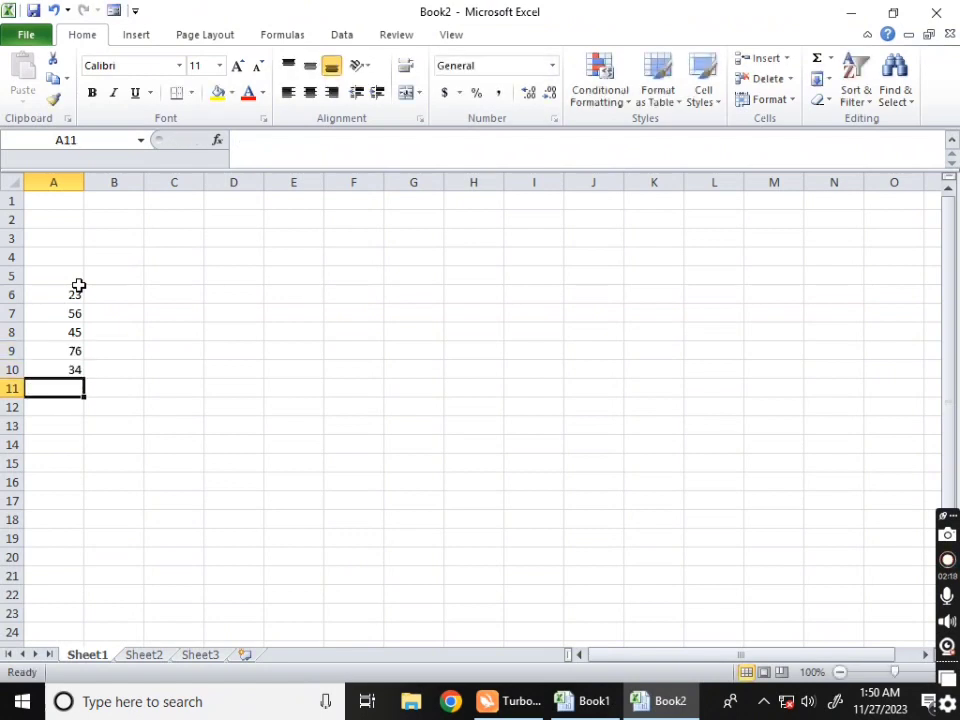
- Total the five numbers in cell A11 with a SUM formula over the range A6:A10
type("=su")
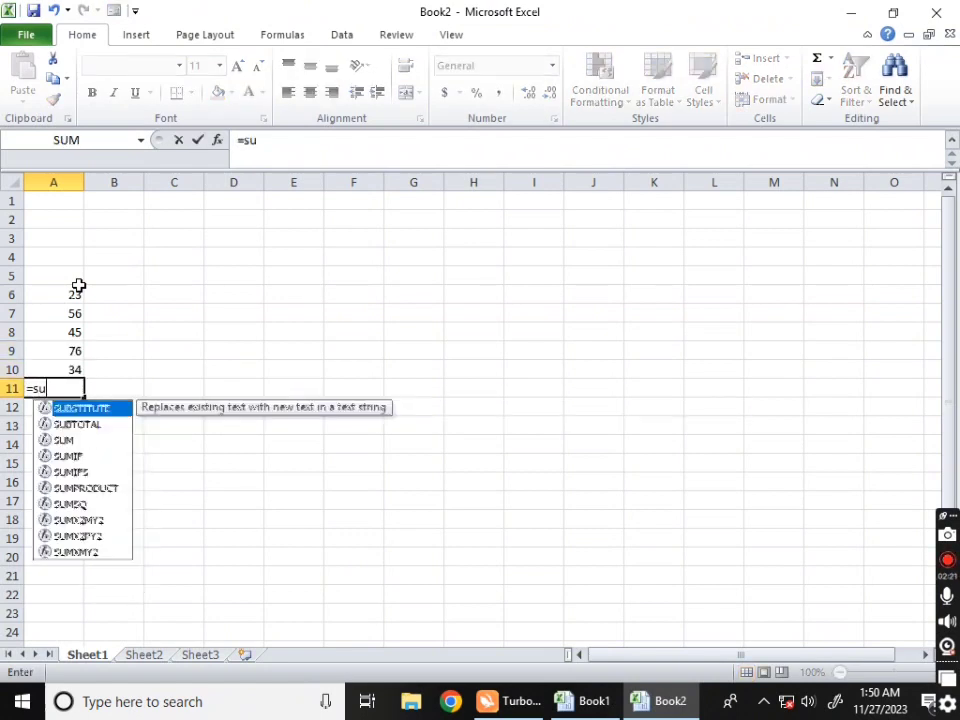
type("m(")
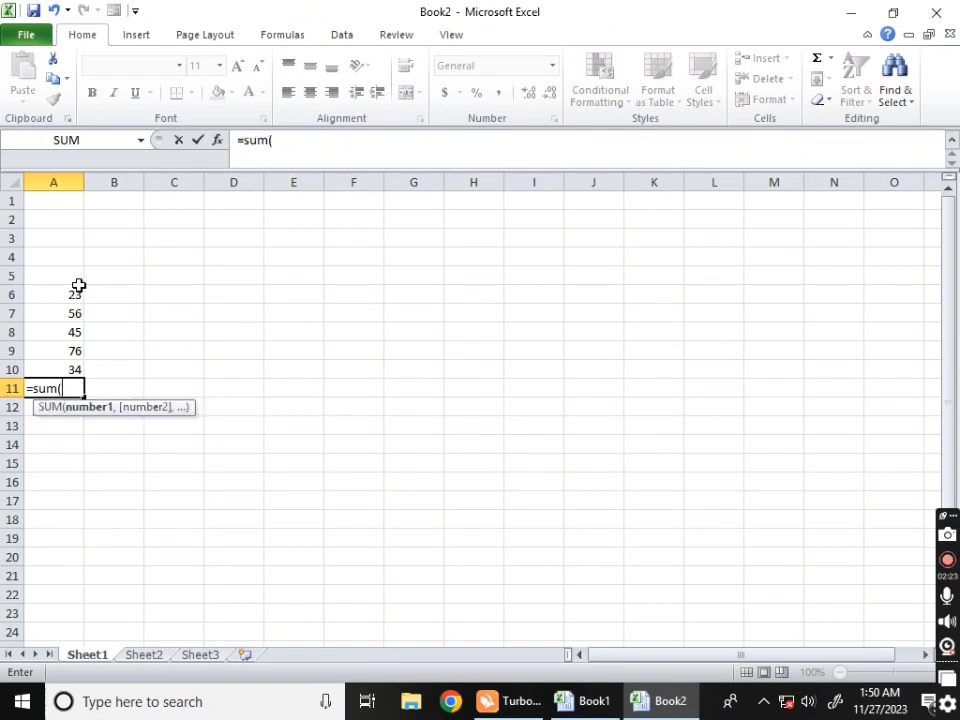
key("Up")
key("Up")
key("Up")
key("Up")
key("Up")
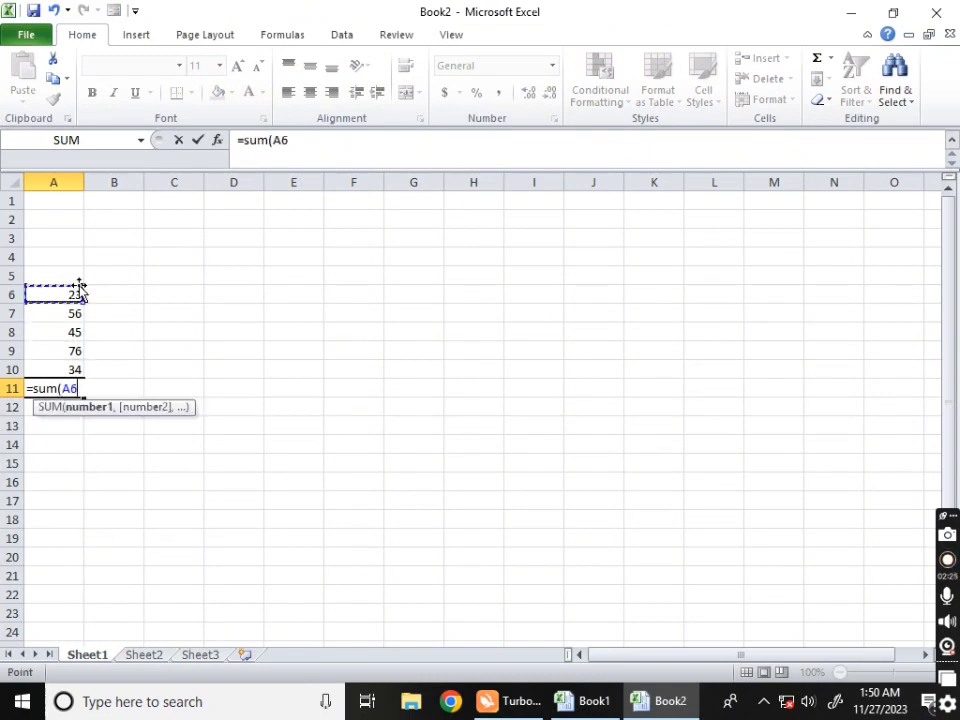
left_click_drag(80, 292, 80, 376)
key("Return")
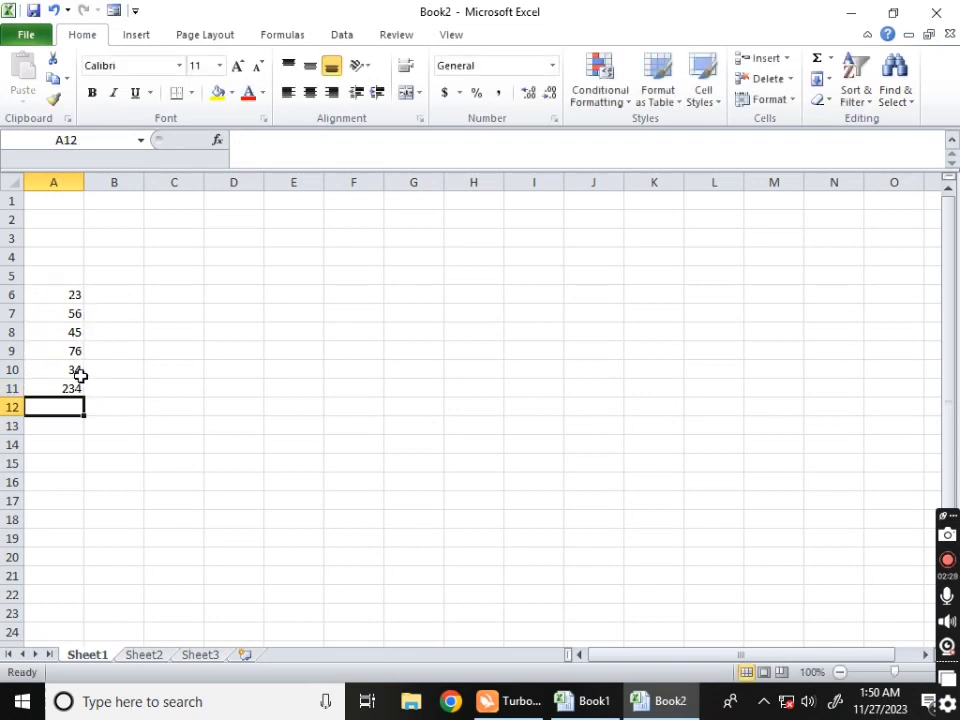
- Delete the numbers and their total by clearing the range A5 to A14
left_click_drag(57, 276, 81, 437)
key("Delete")
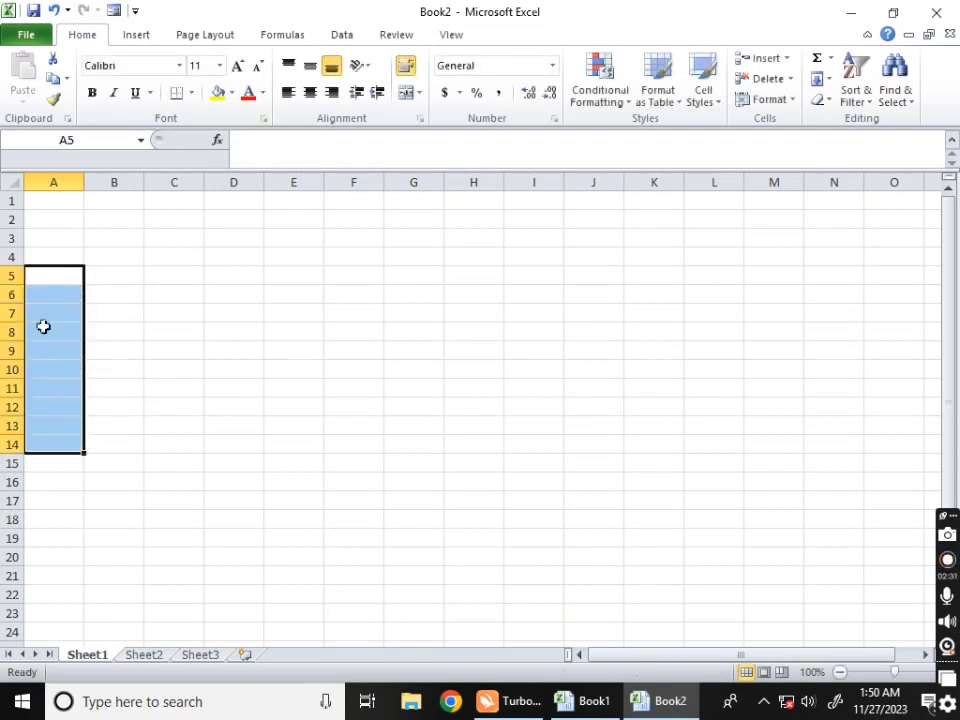
left_click(41, 311)
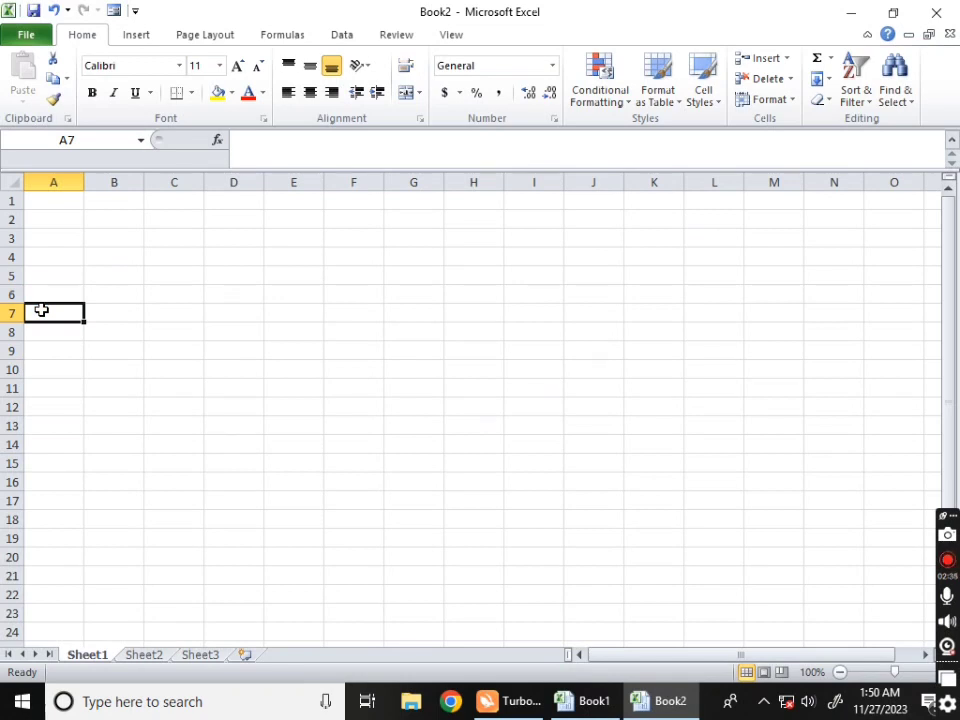
- Enter a sample first name in lowercase letters in cell A6
left_click(43, 295)
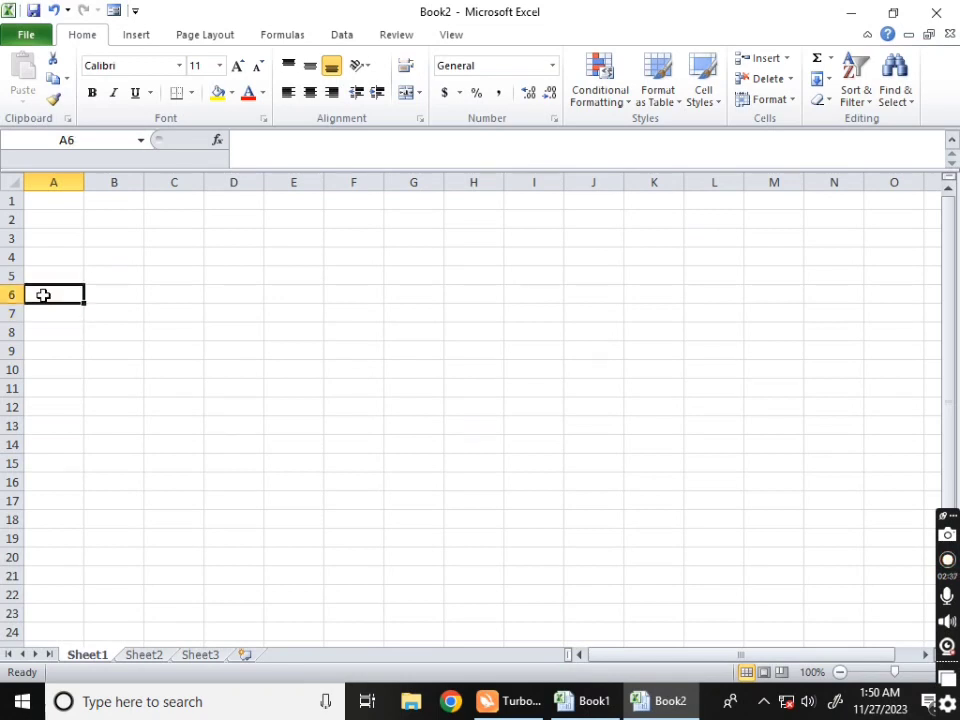
type("sana")
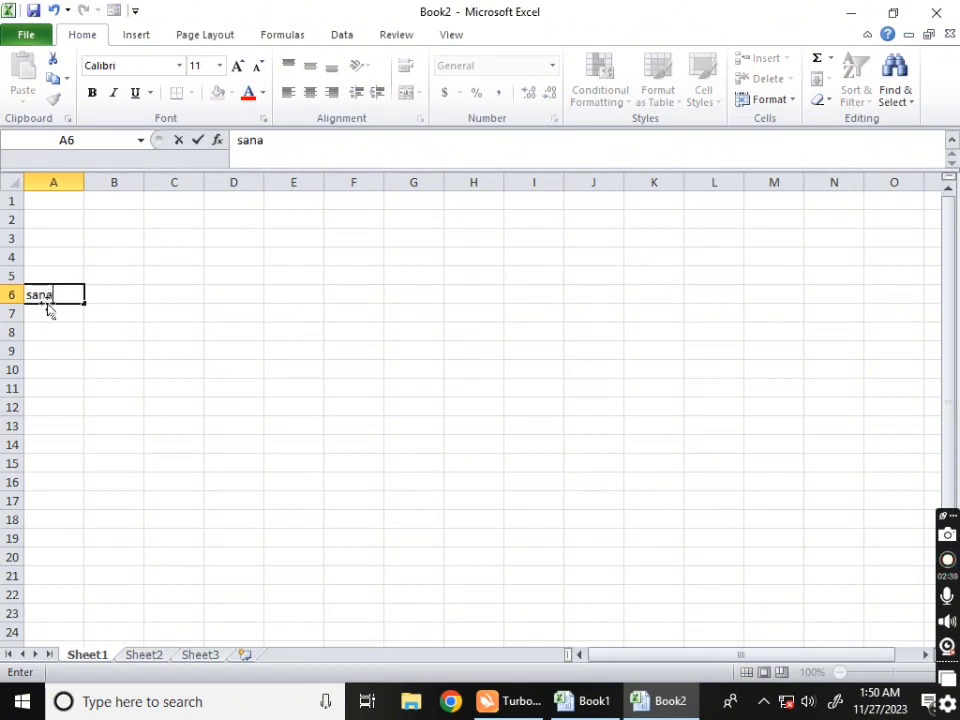
left_click(48, 311)
- Convert the name in cell A6 to capital letters with an UPPER formula in cell A7
type("=")
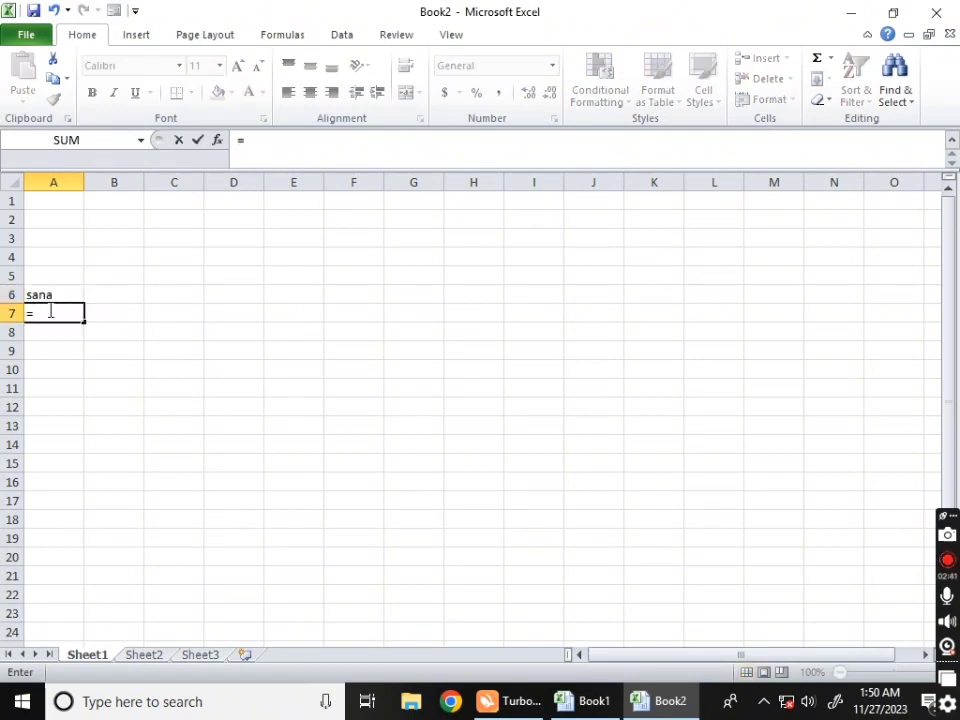
type("upper")
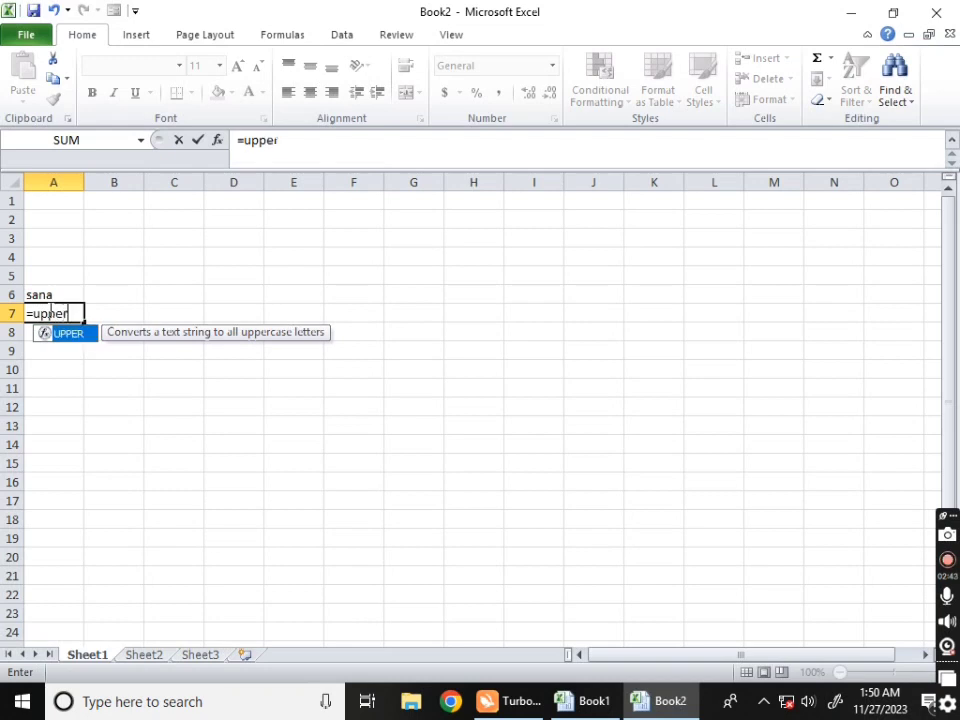
type("(")
left_click(48, 295)
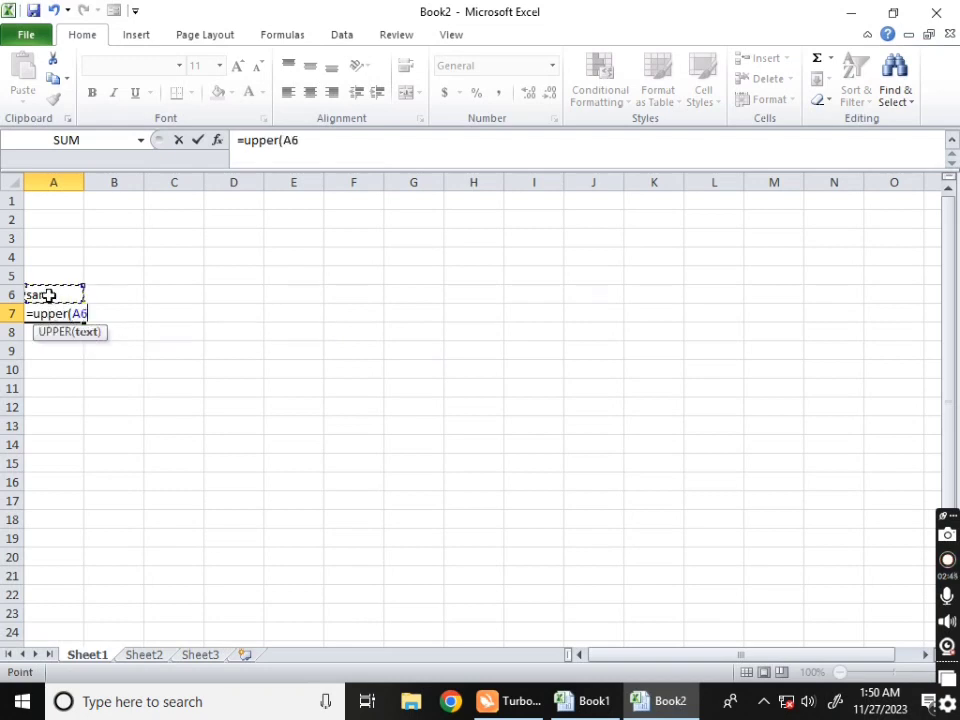
type(")")
key("Return")
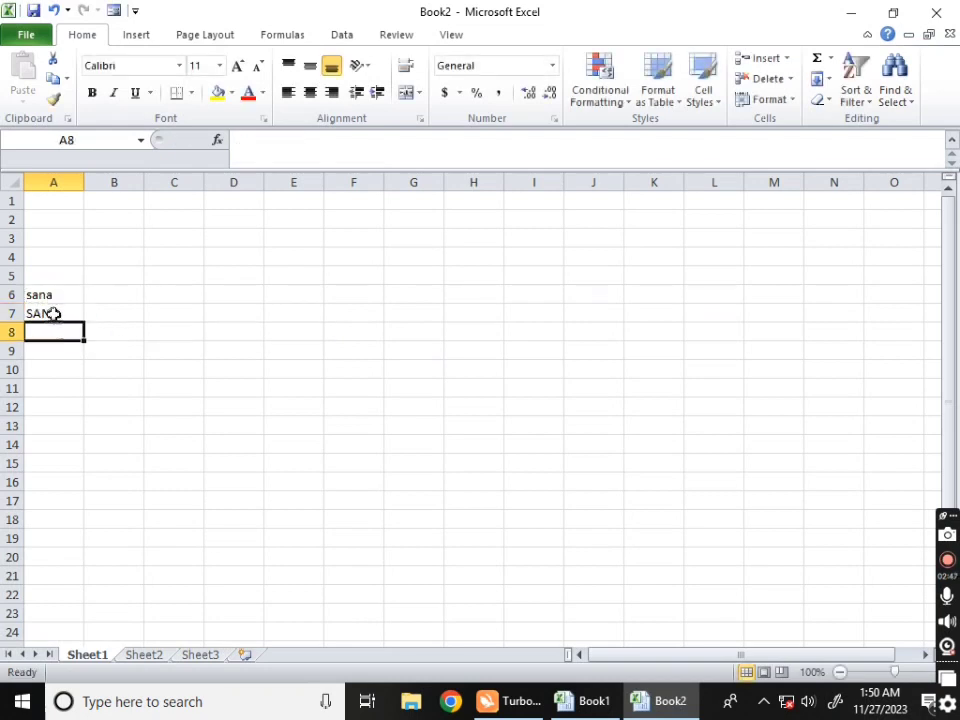
- Convert the capitalized name in cell A7 to small letters with a LOWER formula in cell A8
type("-")
key("BackSpace")
type("=")
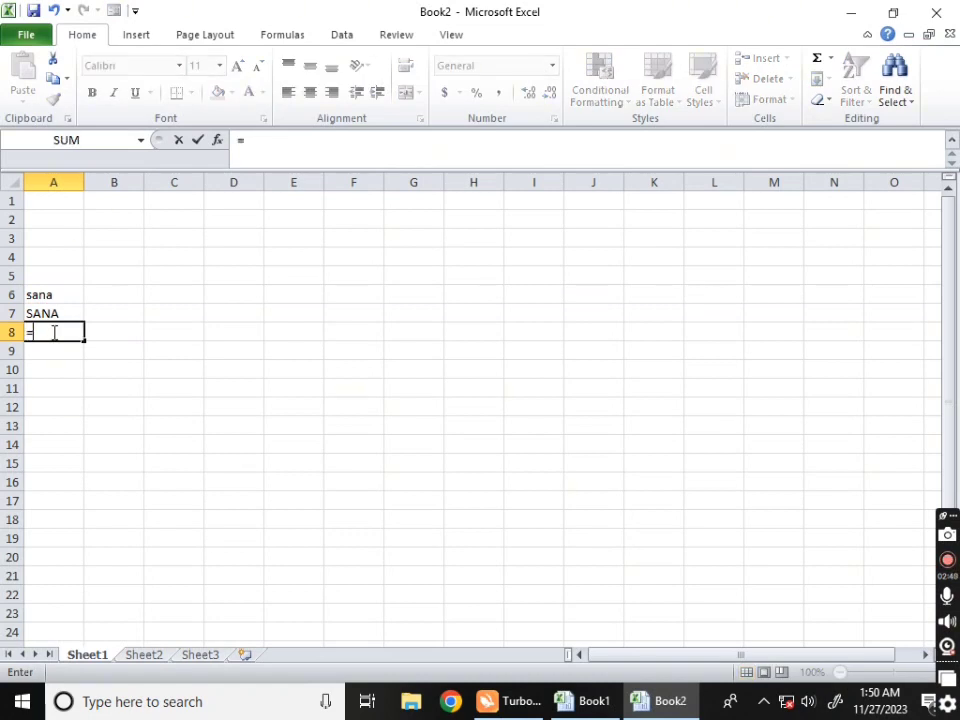
type("lo")
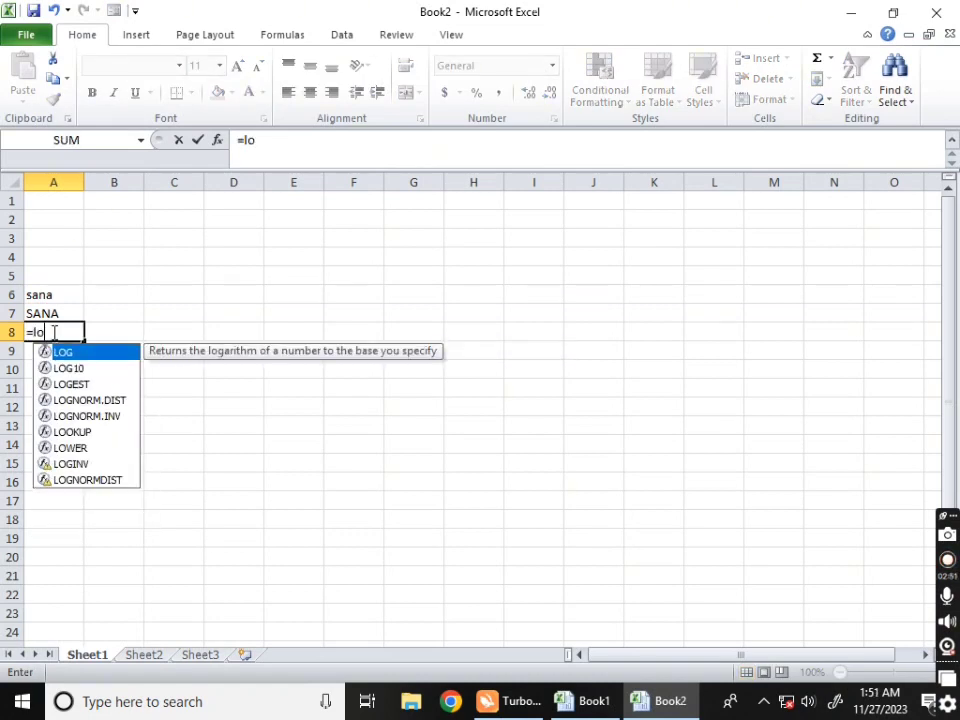
type("wer(")
left_click(50, 311)
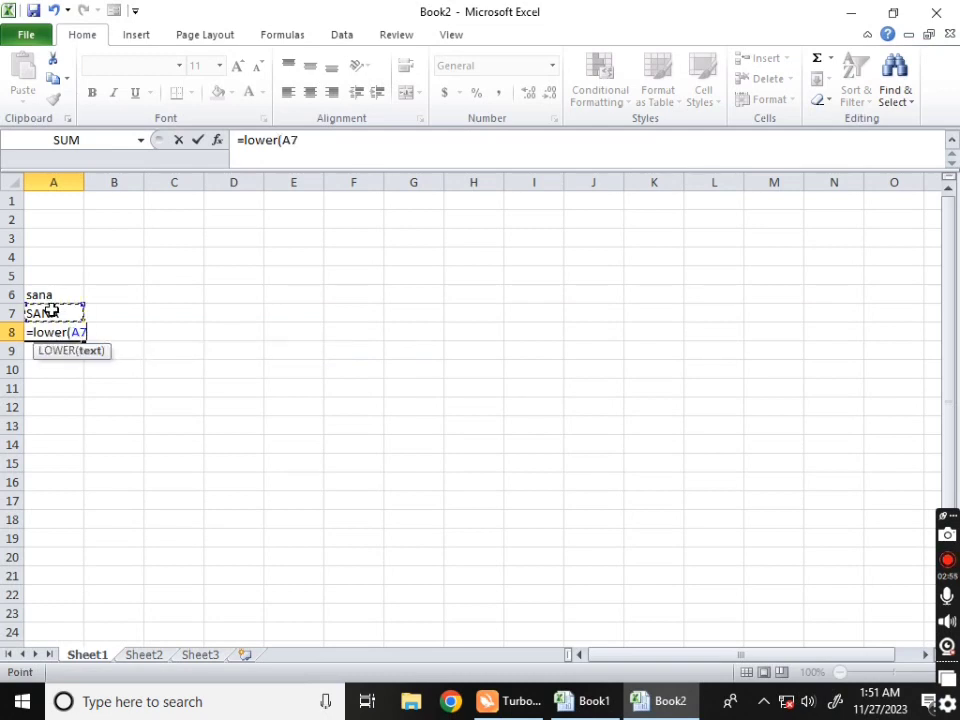
type(")")
key("Return")
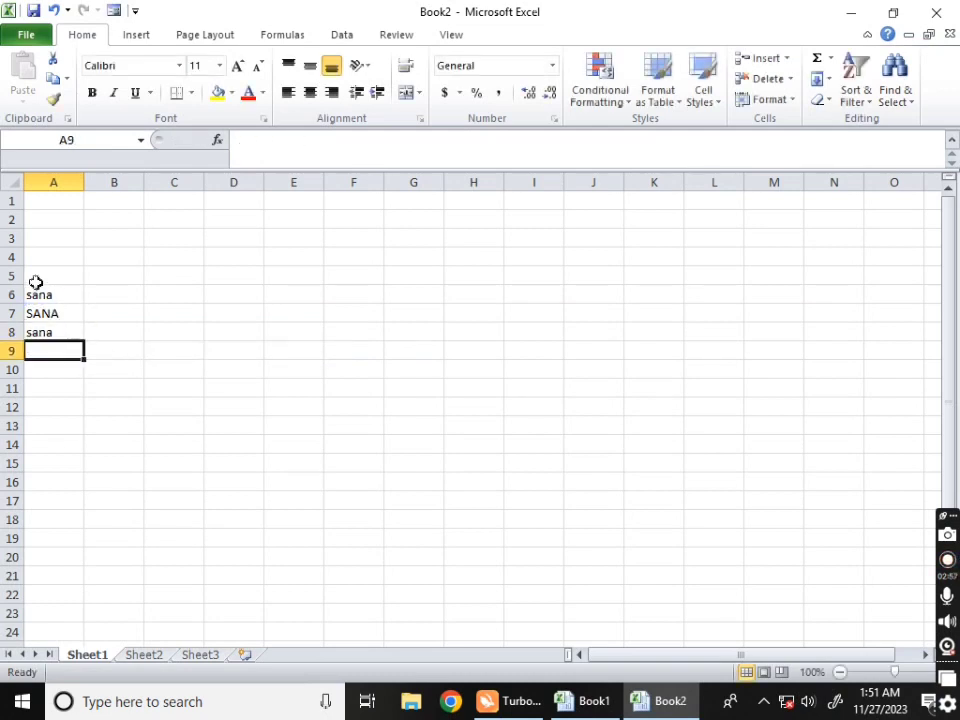
- Select the range A5 to A10 around the name and its two case-conversion formulas
left_click_drag(36, 281, 60, 385)
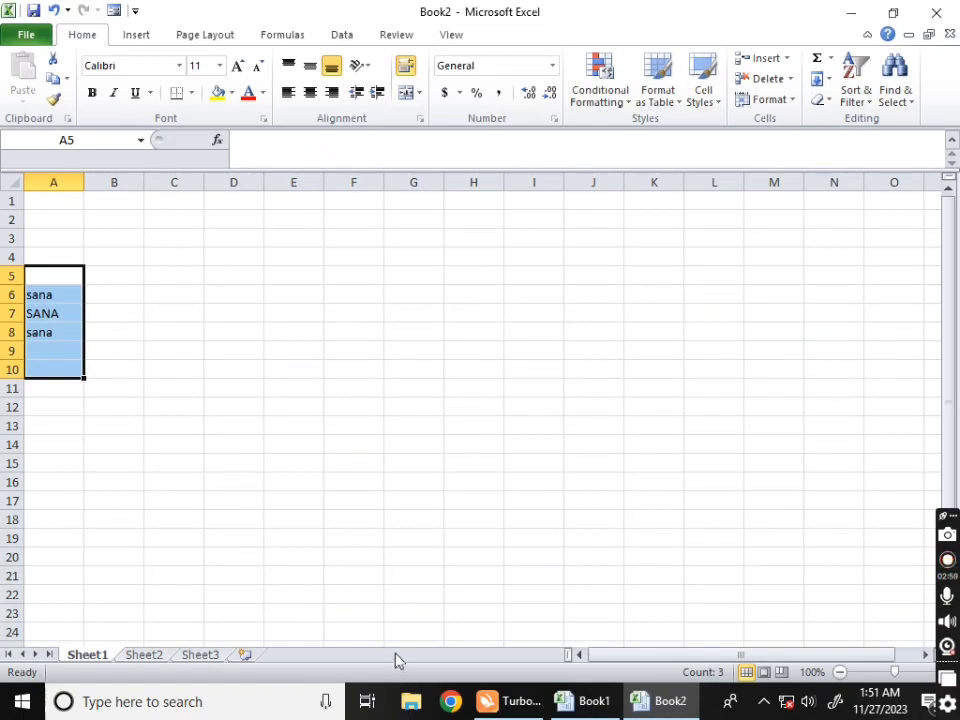